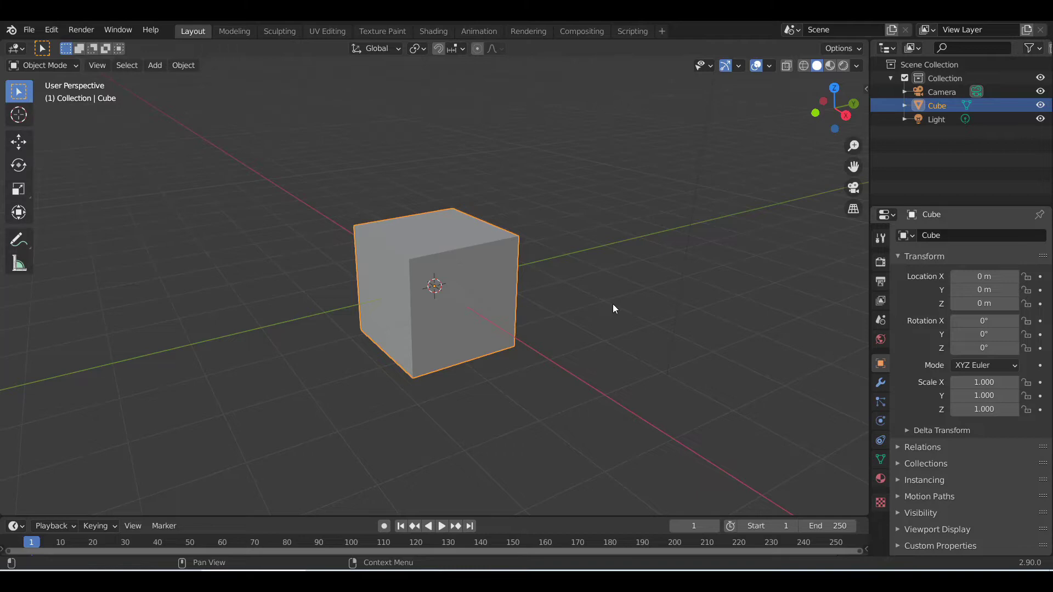
- Switch the viewport shading to Material Preview, comparing it briefly with Rendered shading
left_click(636, 268)
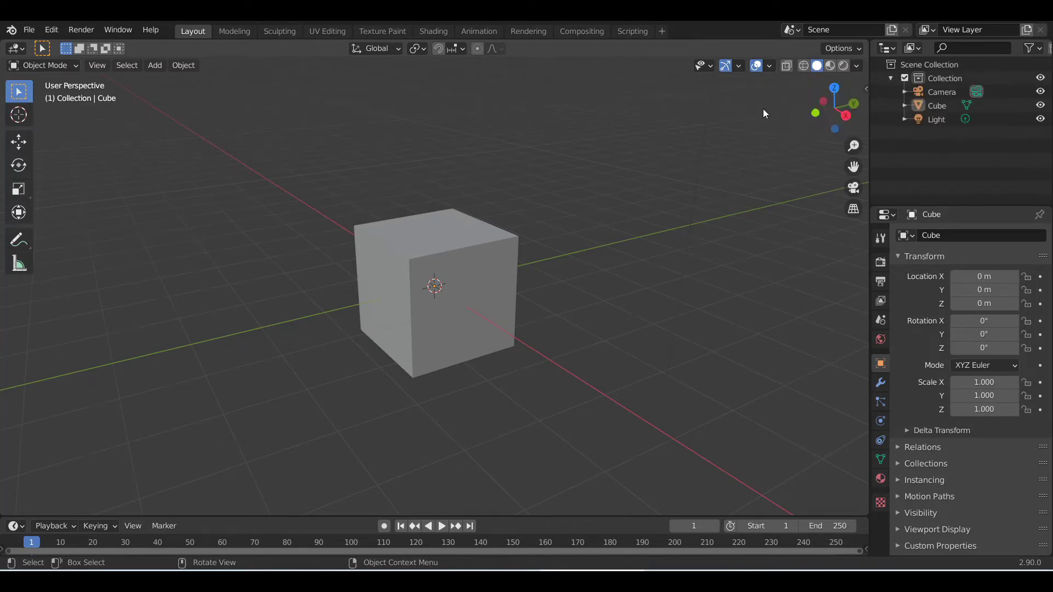
left_click(830, 64)
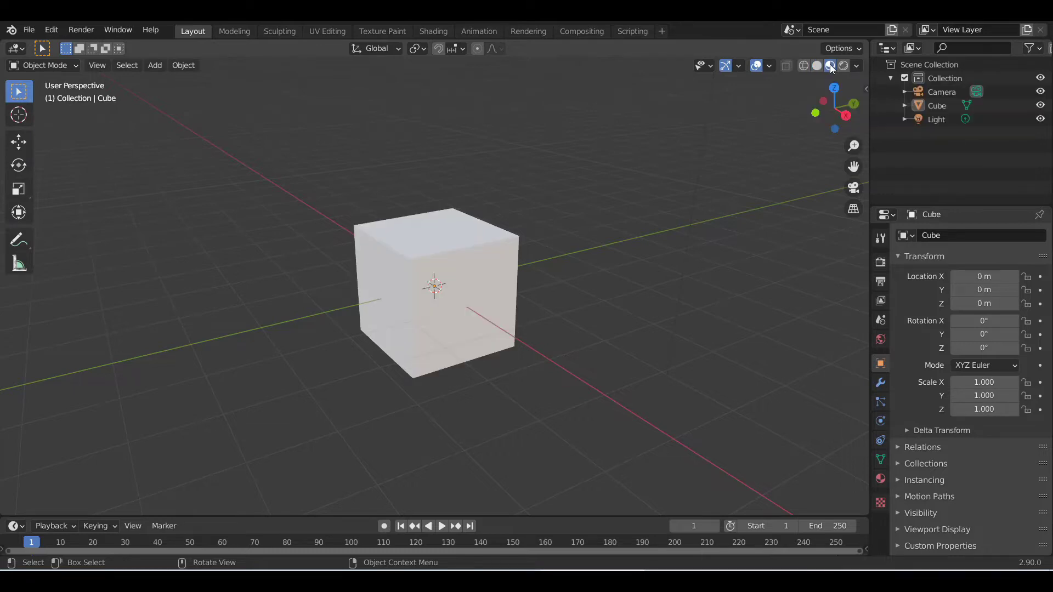
left_click(843, 65)
left_click(830, 65)
mouse_move(439, 276)
middle_mouse_down()
mouse_move(318, 287)
mouse_move(367, 281)
middle_mouse_up()
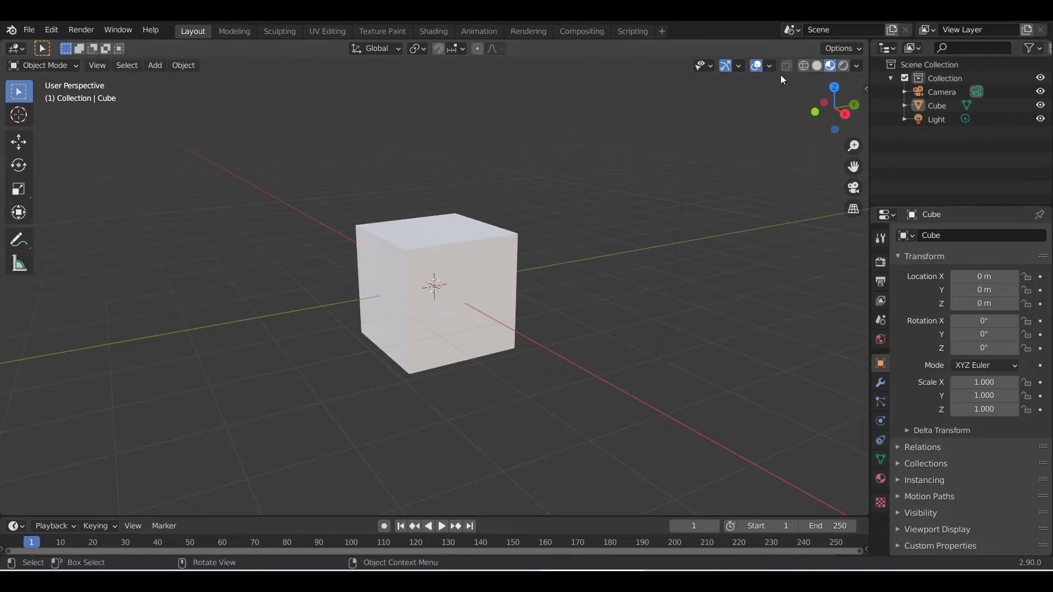
- Select the cube and display its material properties
left_click(458, 255)
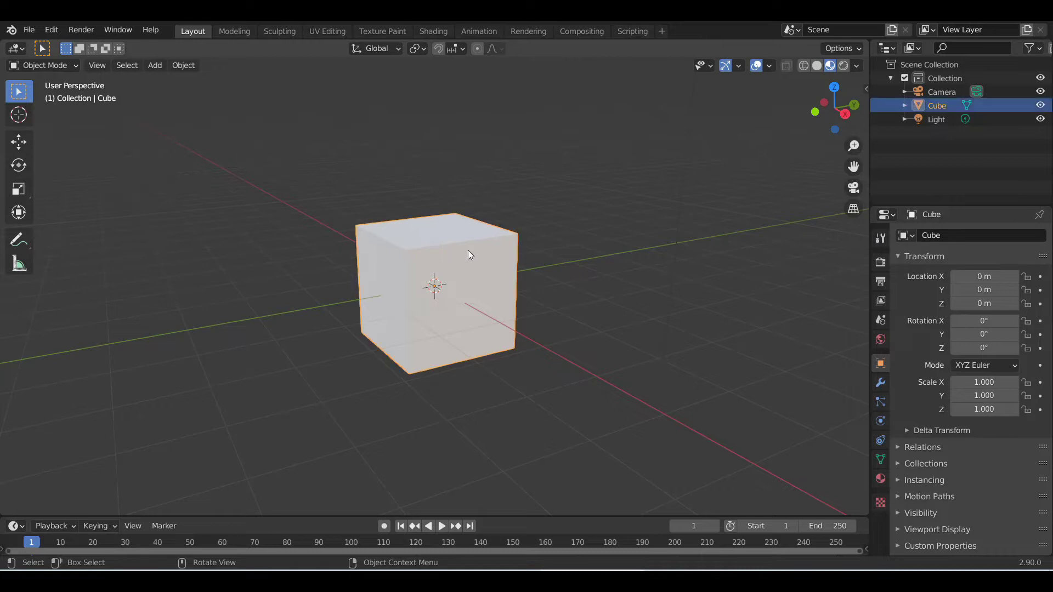
middle_click_drag(439, 274, 760, 289)
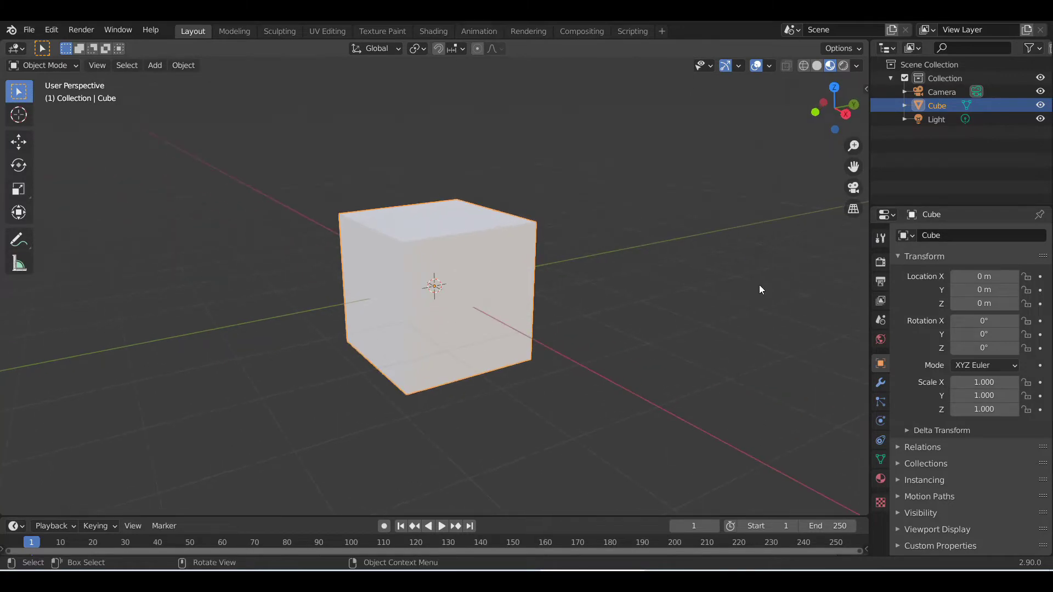
left_click(879, 479)
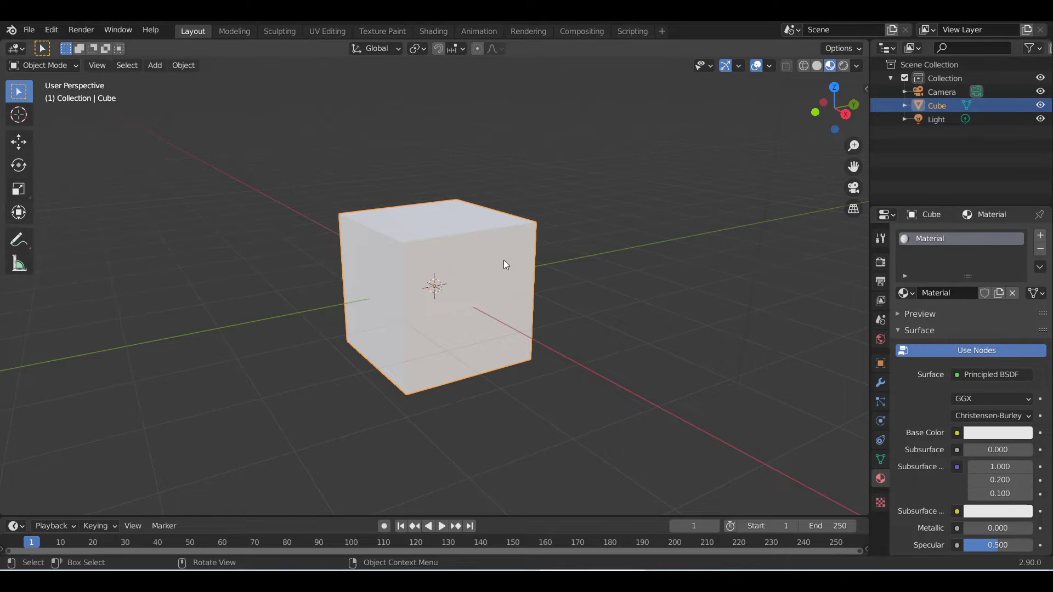
middle_click_drag(466, 274, 529, 294)
scroll(534, 298, "up", 4)
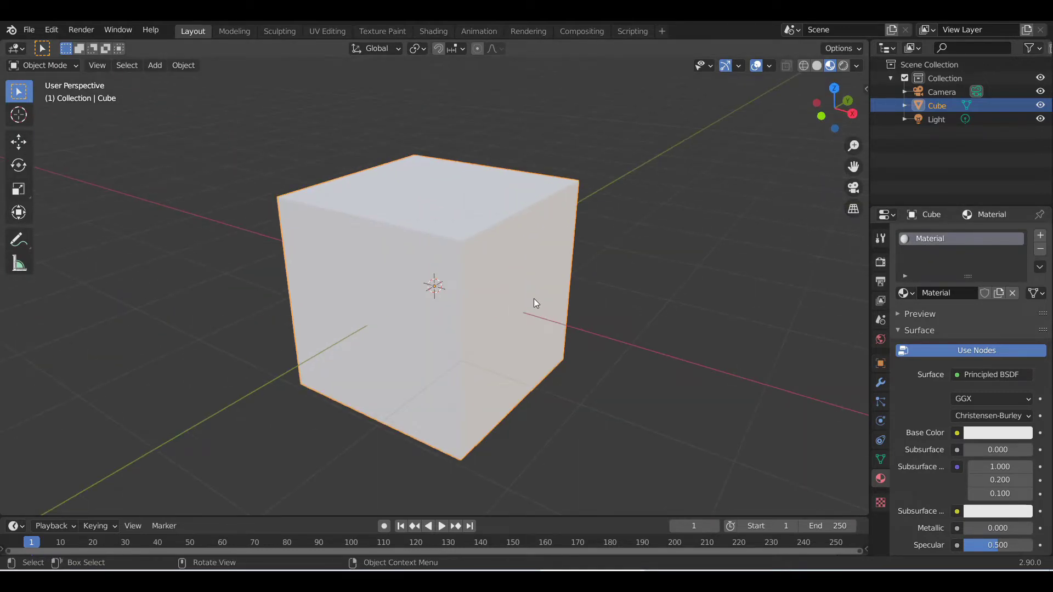
- Add a second material slot to the cube with a new material and give it a bright green base color
left_click(1042, 238)
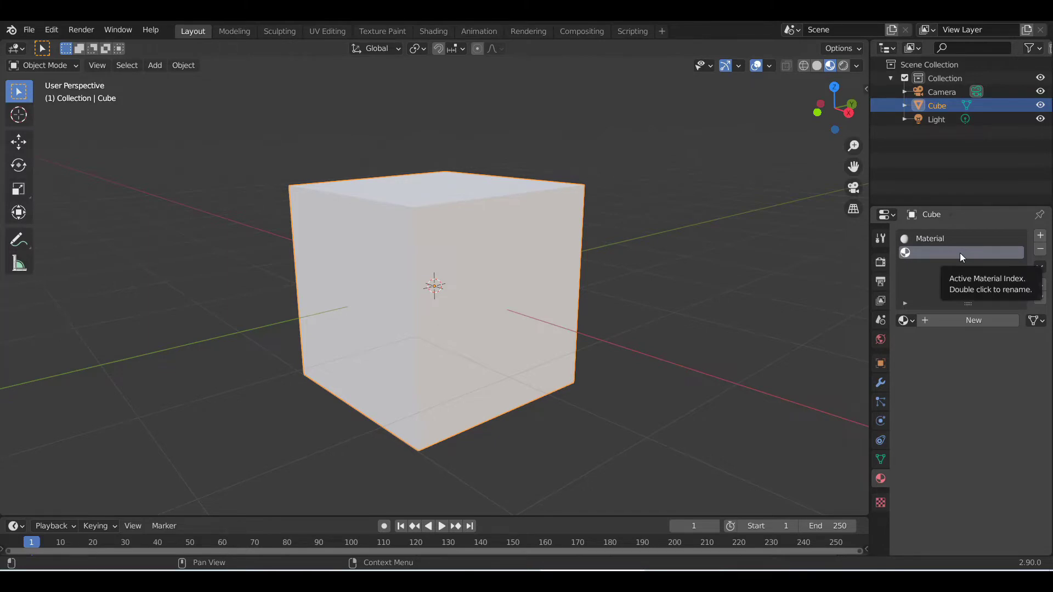
left_click(930, 238)
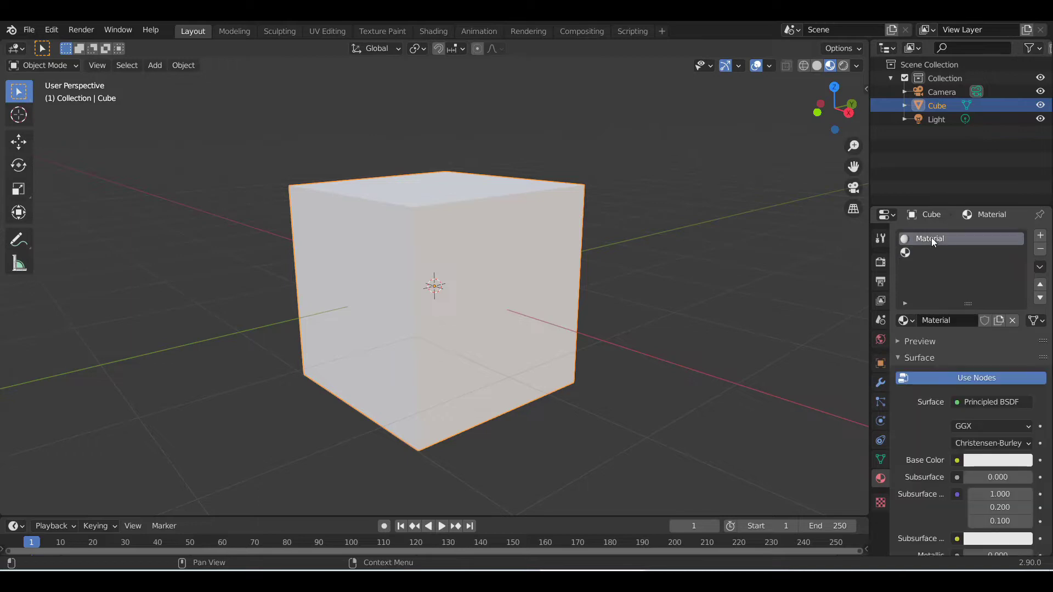
left_click(933, 253)
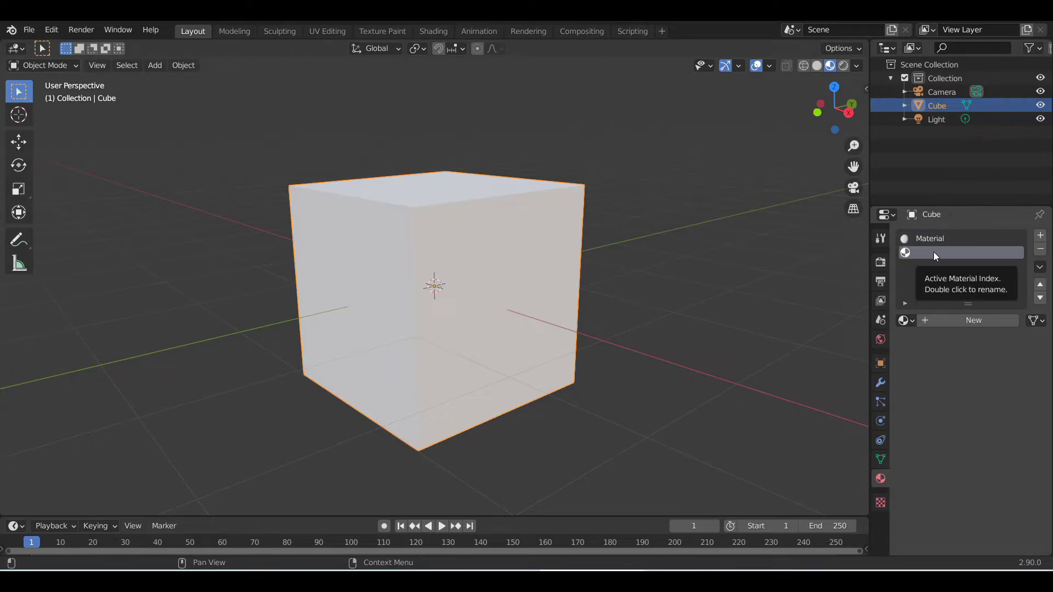
left_click(972, 322)
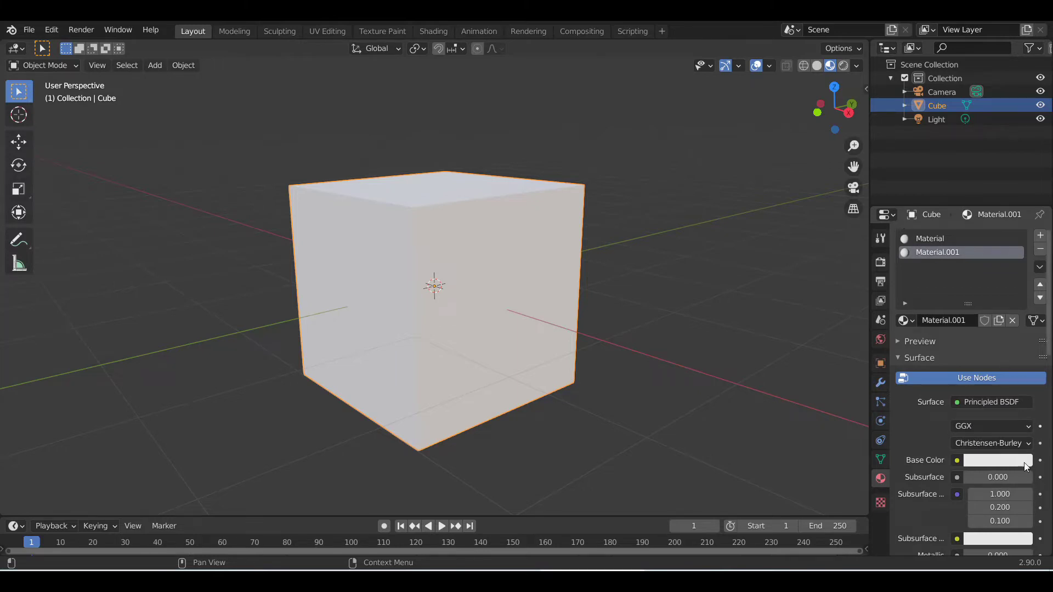
left_click(988, 462)
left_click_drag(959, 312, 921, 293)
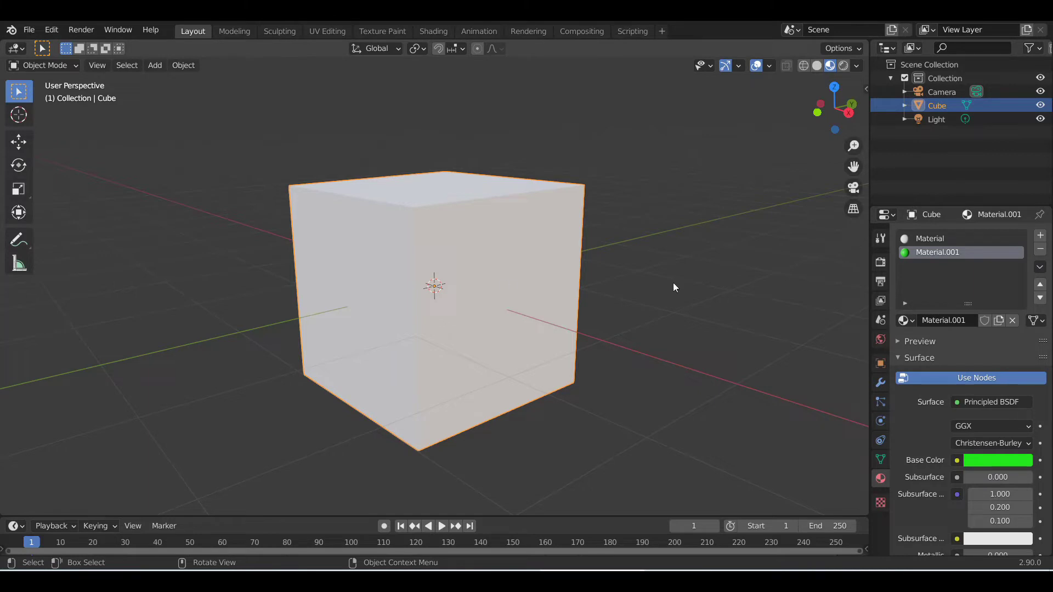
- Set the base color of the cube's first material to blue
left_click(918, 238)
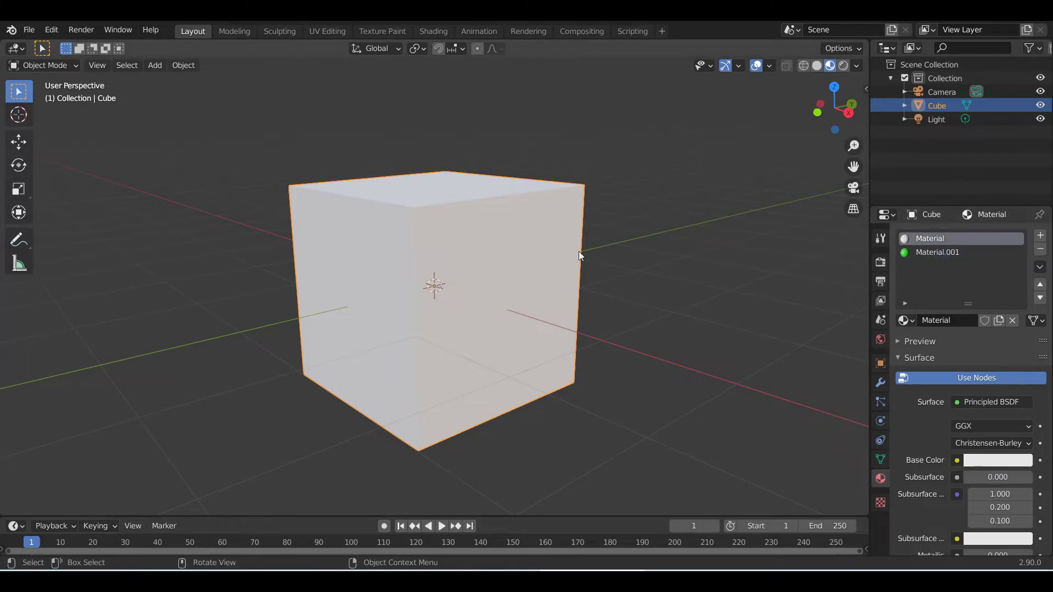
left_click(989, 460)
mouse_move(970, 301)
left_mouse_down()
mouse_move(981, 283)
mouse_move(933, 279)
mouse_move(1004, 288)
left_mouse_up()
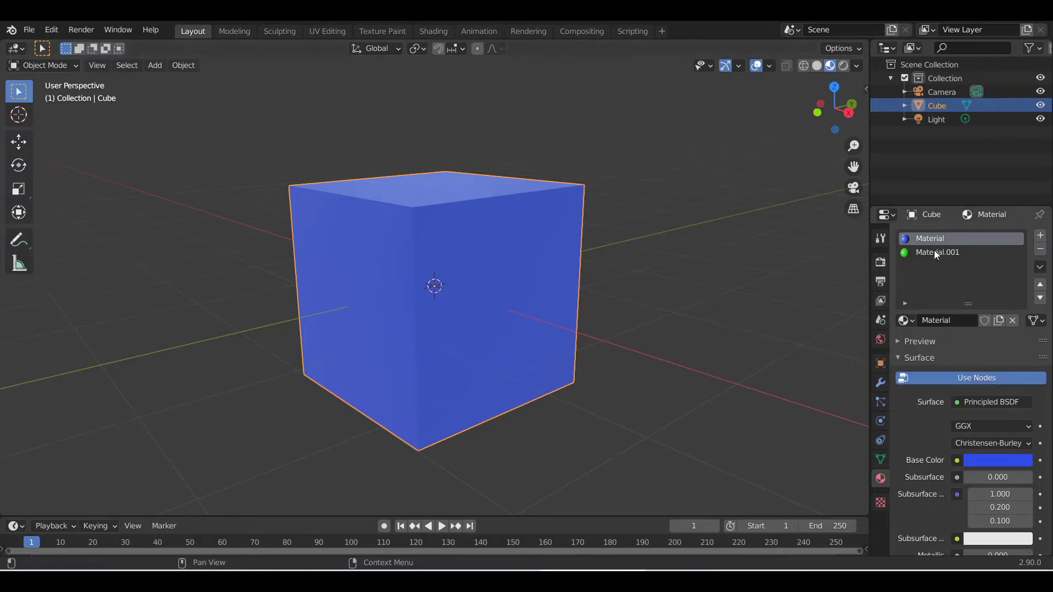
- Change the base color of the cube's second material to golden yellow
left_click(925, 255)
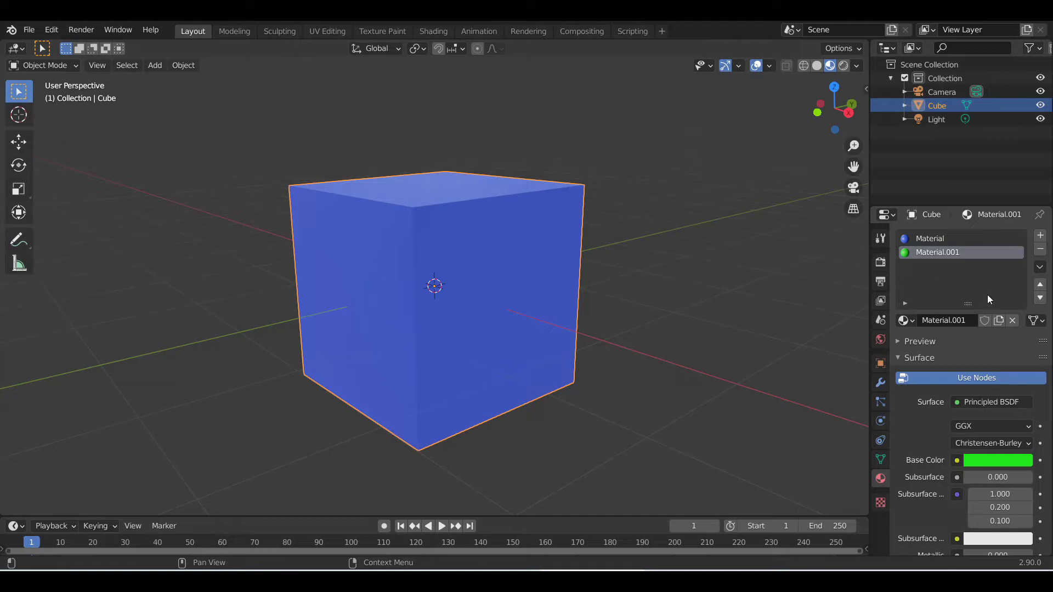
left_click(972, 461)
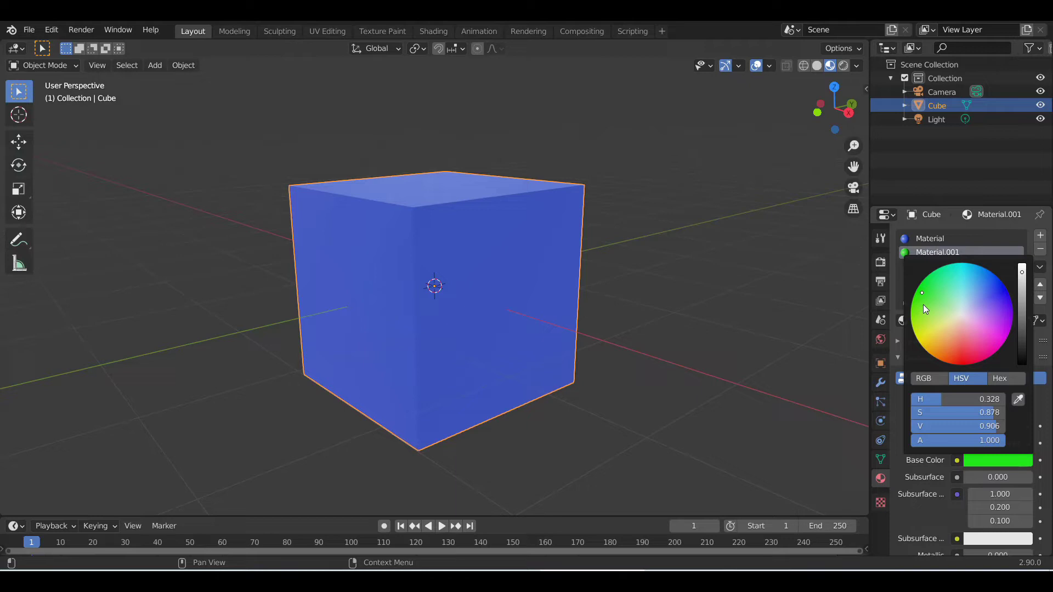
left_click_drag(914, 307, 933, 346)
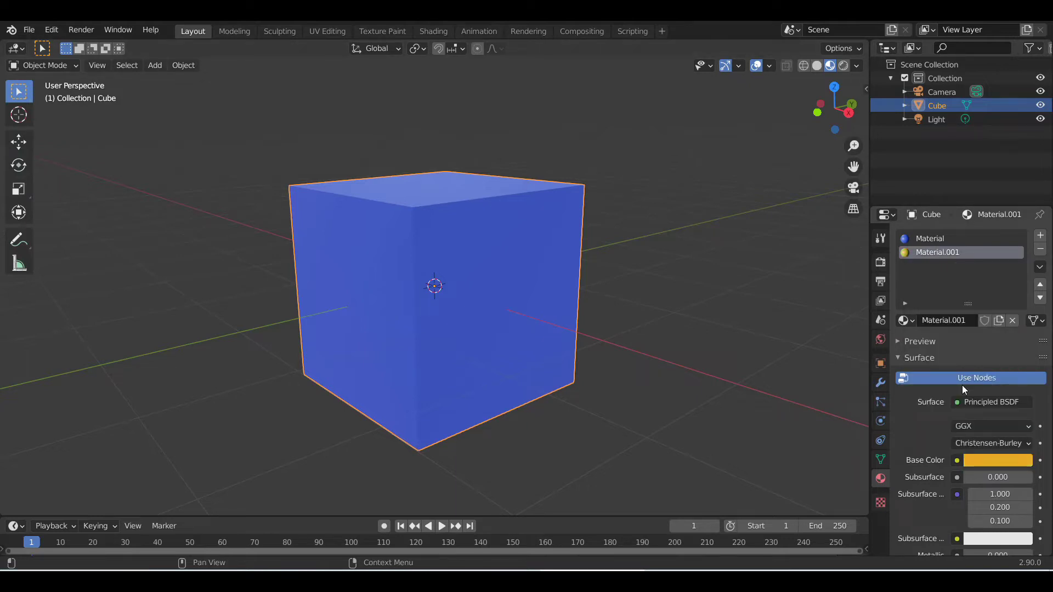
- Add a third material slot with a new material and set its base color to red
left_click(1039, 240)
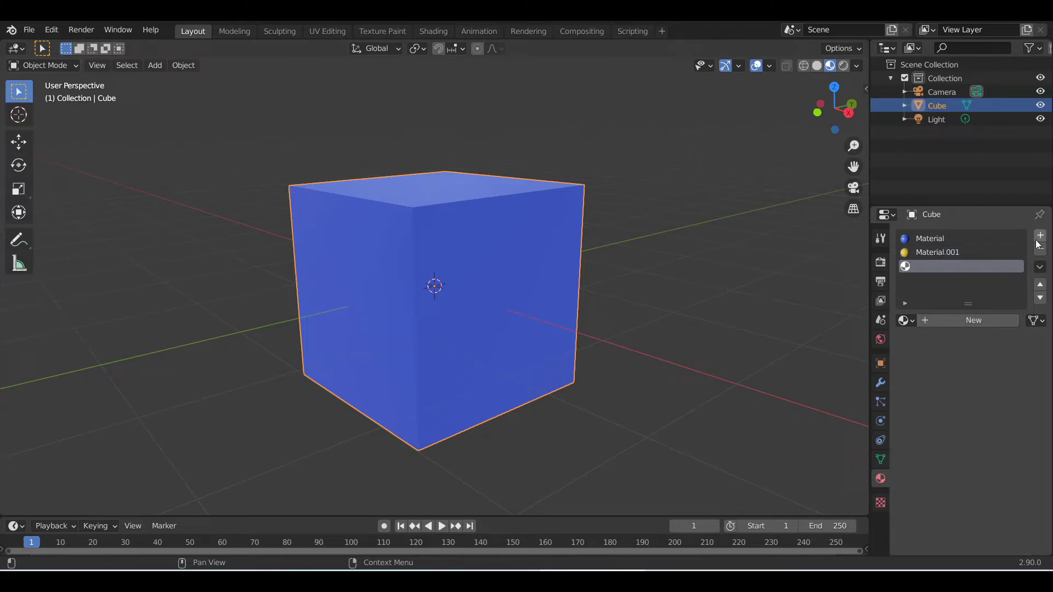
left_click(968, 318)
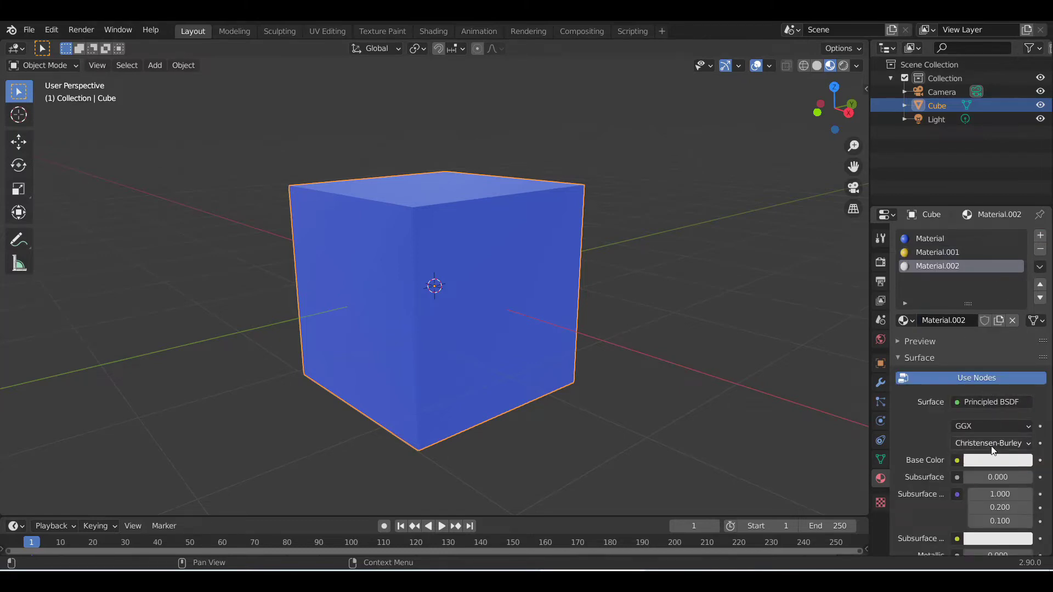
left_click(992, 461)
left_click(967, 350)
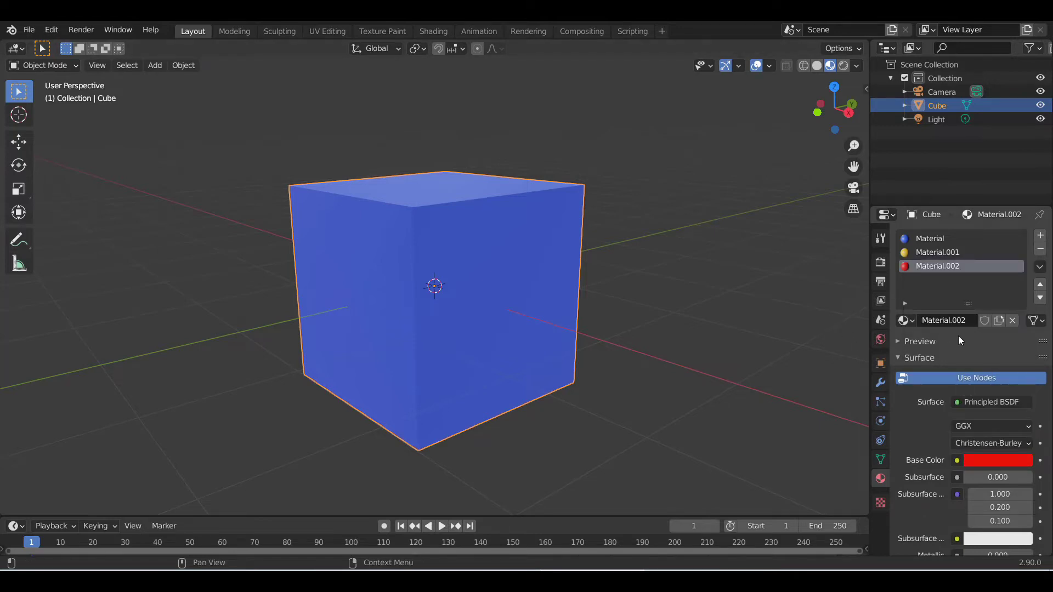
- Add a fourth material slot with a new material and set its base color to a deep, saturated blue
left_click(1039, 235)
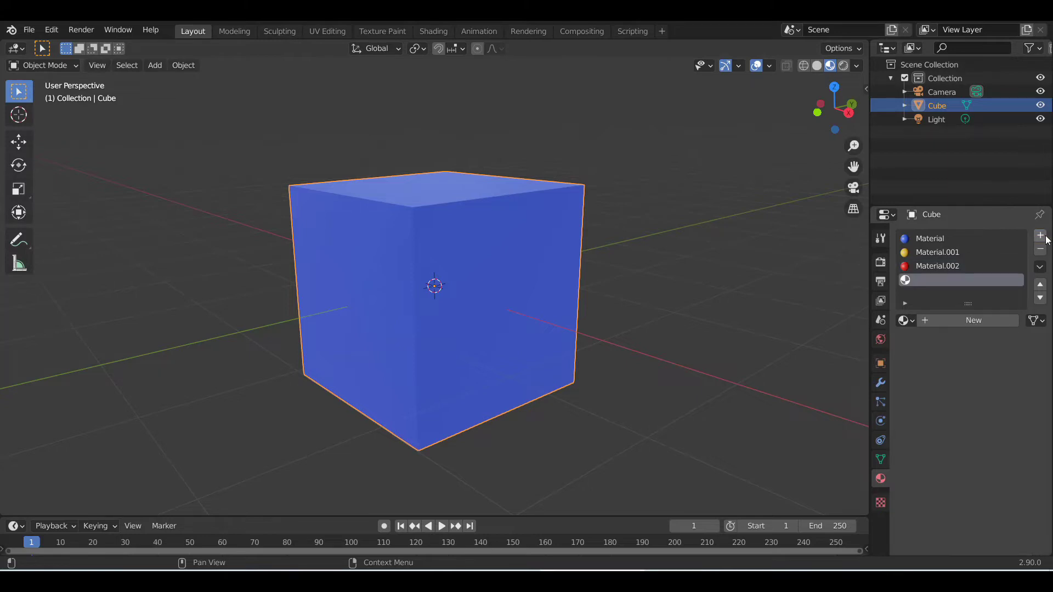
left_click(973, 321)
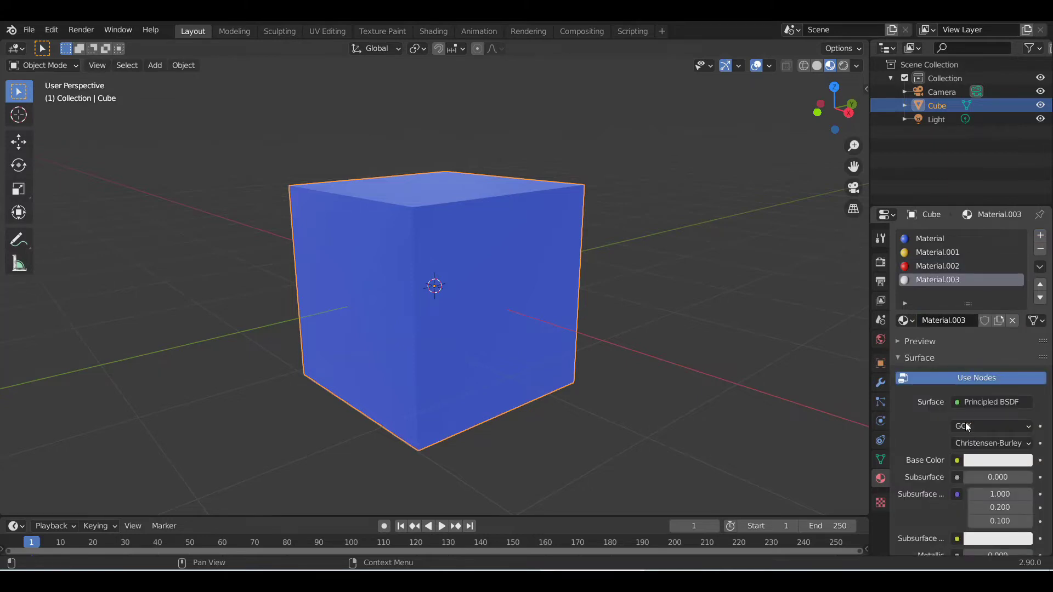
left_click(996, 460)
left_click_drag(998, 306, 1011, 304)
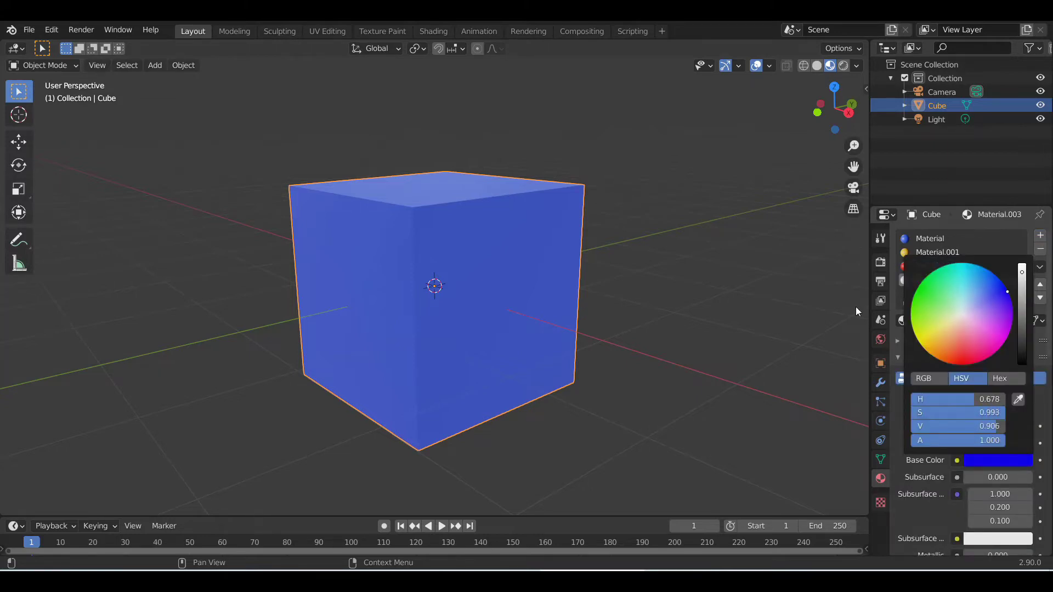
- Add a fifth material slot with a new material and set its base color to magenta pink
left_click(1041, 235)
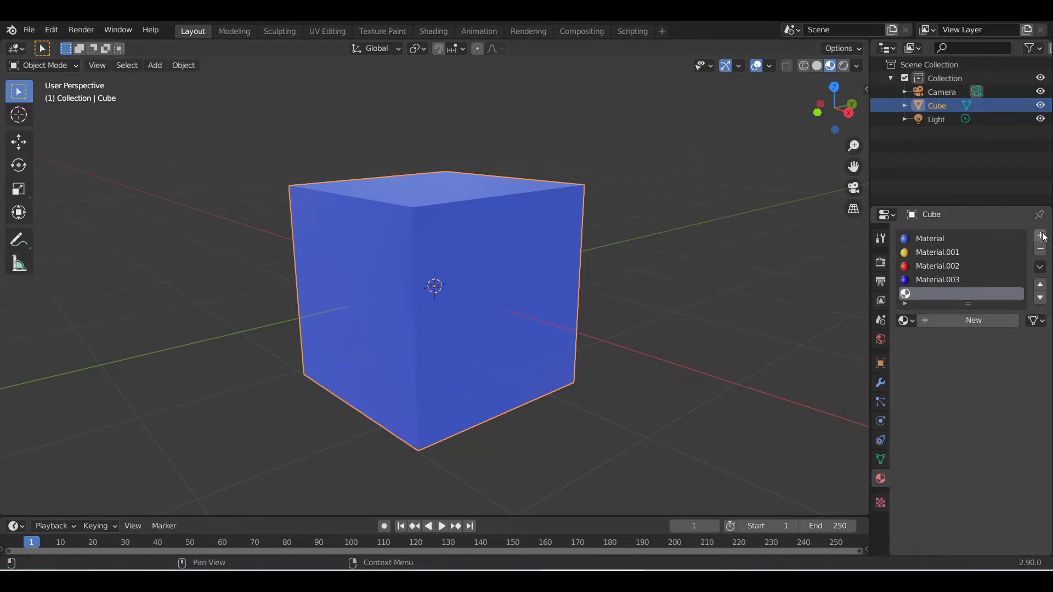
left_click(940, 321)
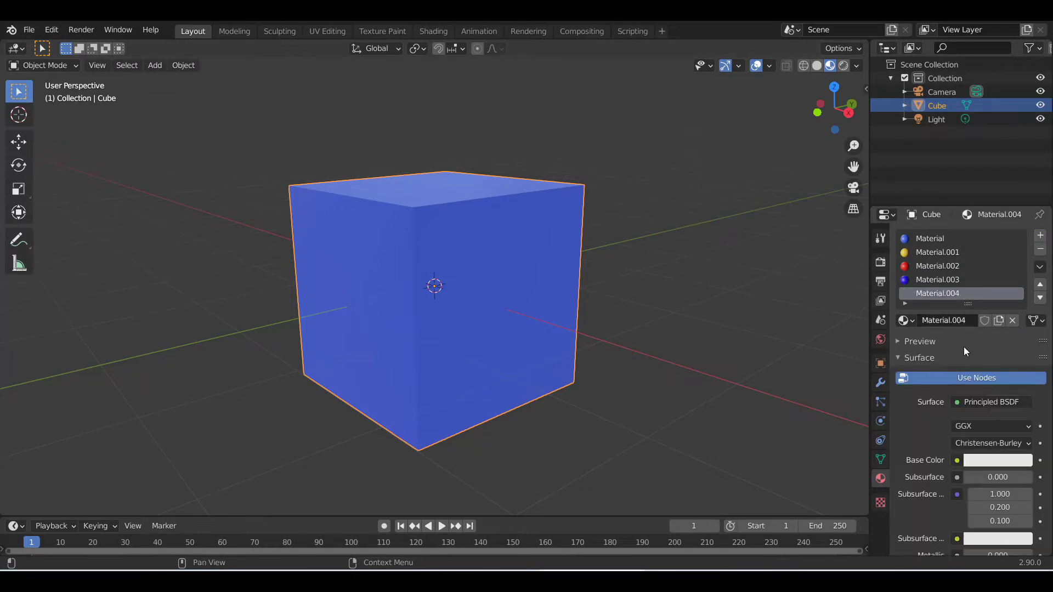
left_click(993, 459)
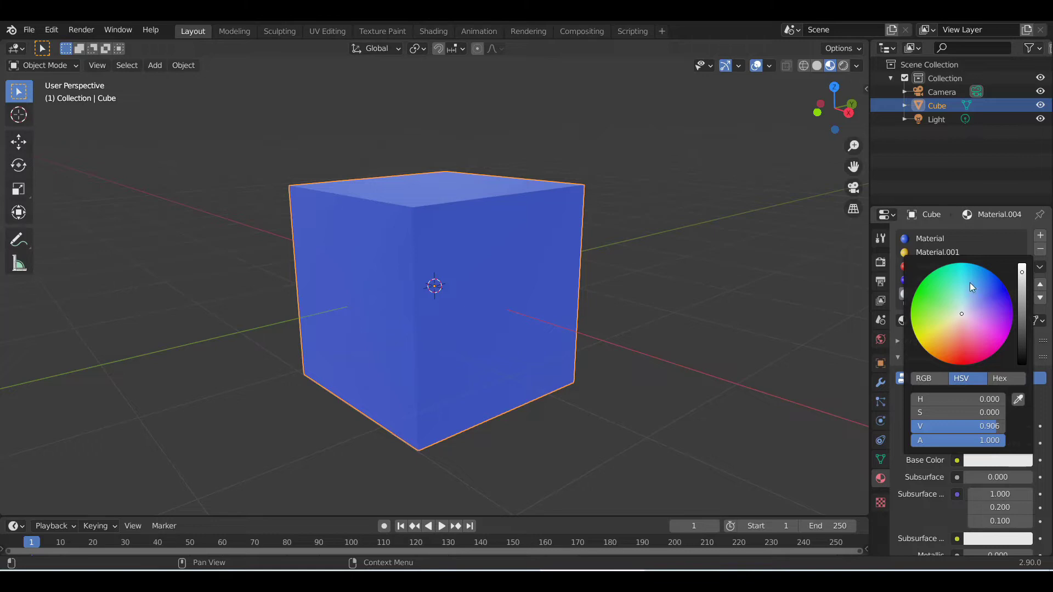
left_click_drag(967, 340, 991, 352)
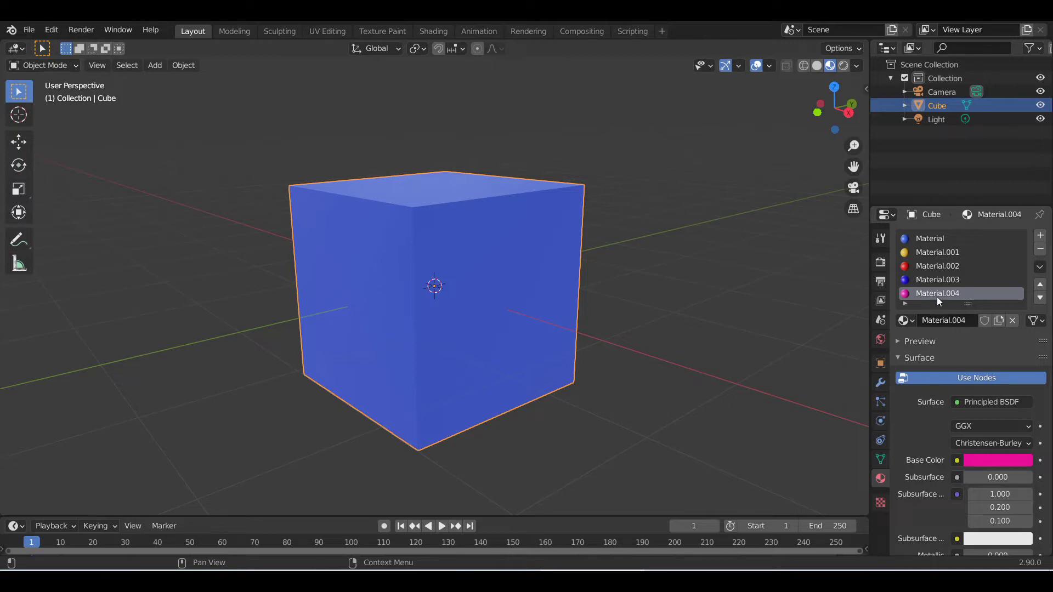
- Add a sixth material slot with a new material and set its base color to bright green
scroll(995, 269, "down", 2)
scroll(998, 267, "up", 2)
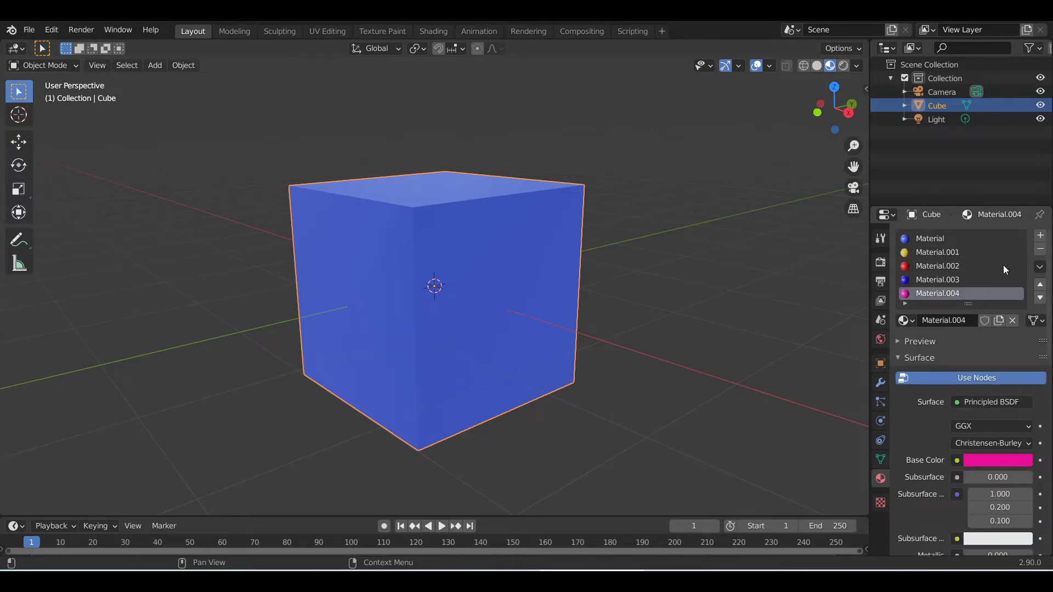
left_click(1043, 239)
left_click(957, 319)
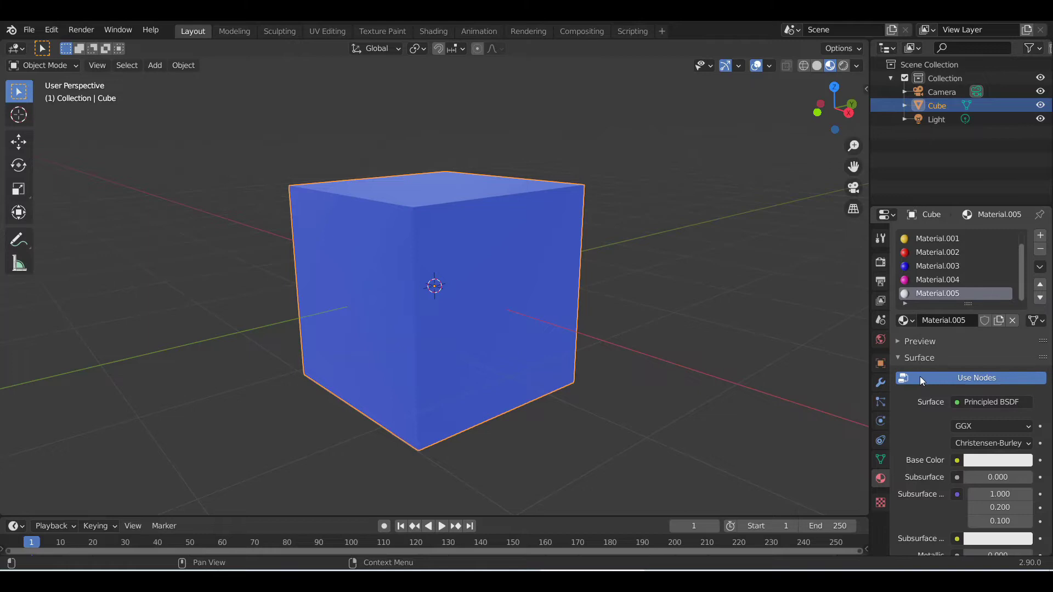
left_click(997, 460)
left_click(925, 301)
left_click_drag(924, 301, 921, 296)
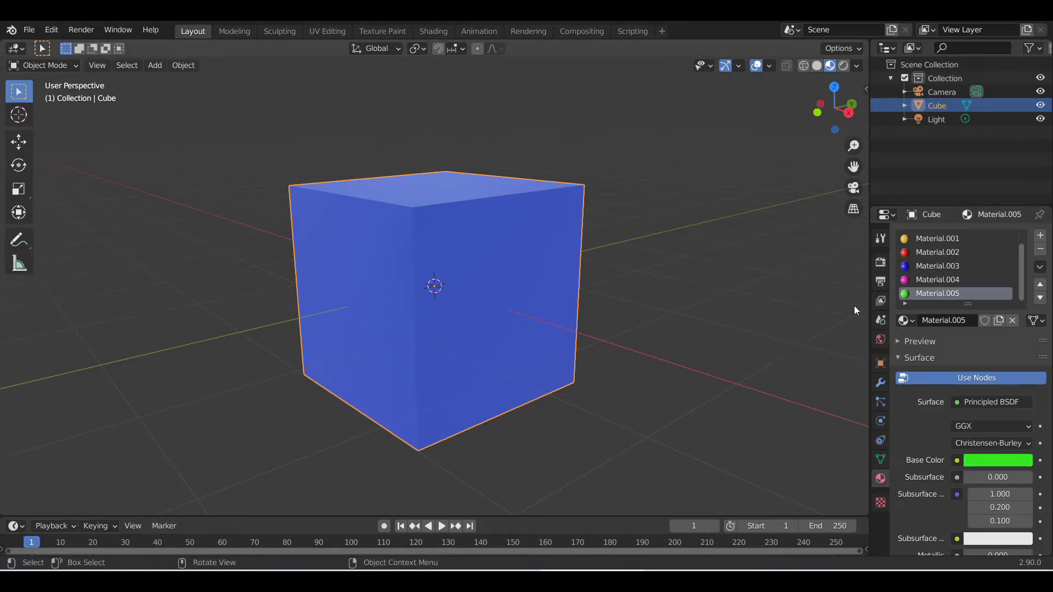
scroll(940, 275, "up", 1)
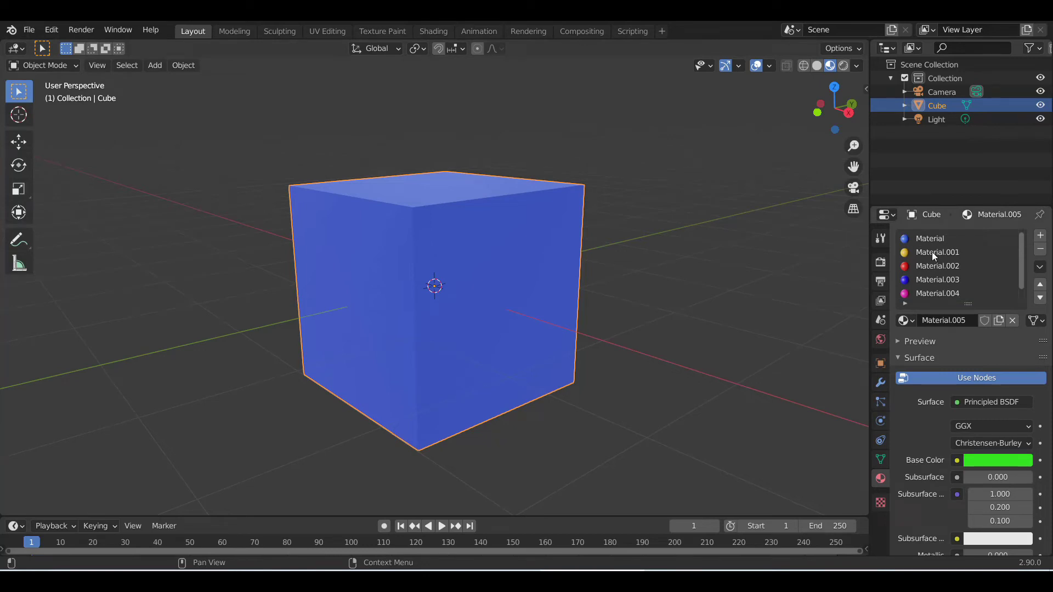
scroll(941, 292, "down", 1)
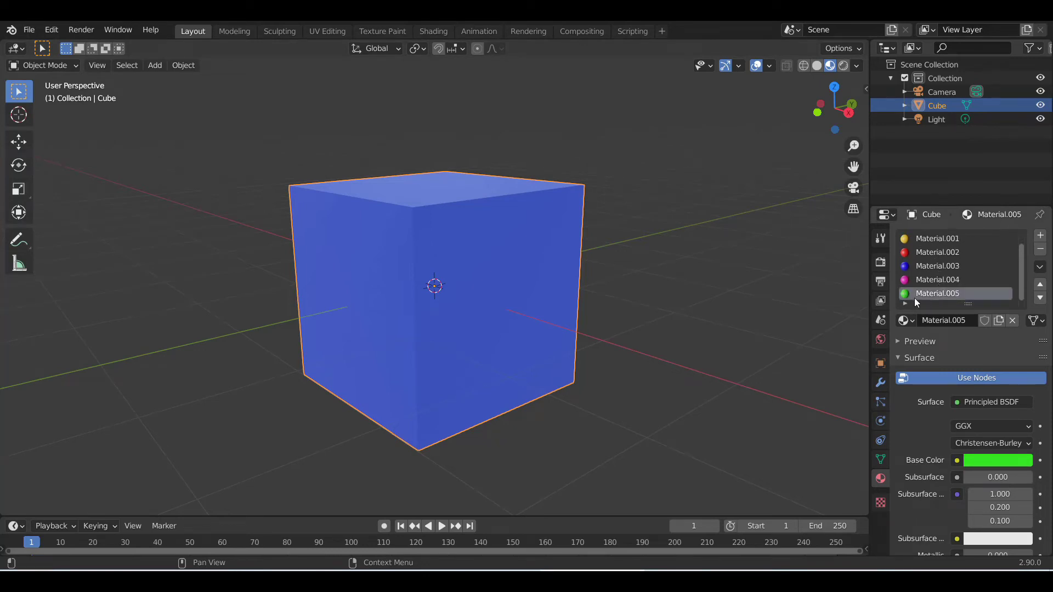
scroll(761, 316, "up", 3)
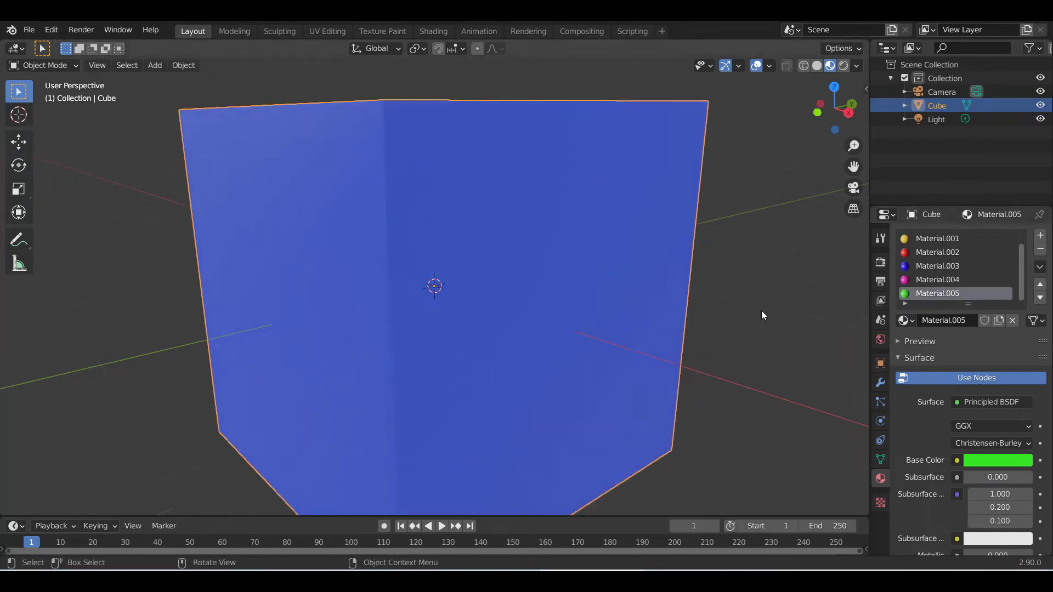
scroll(569, 348, "down", 4)
middle_click_drag(569, 348, 618, 363)
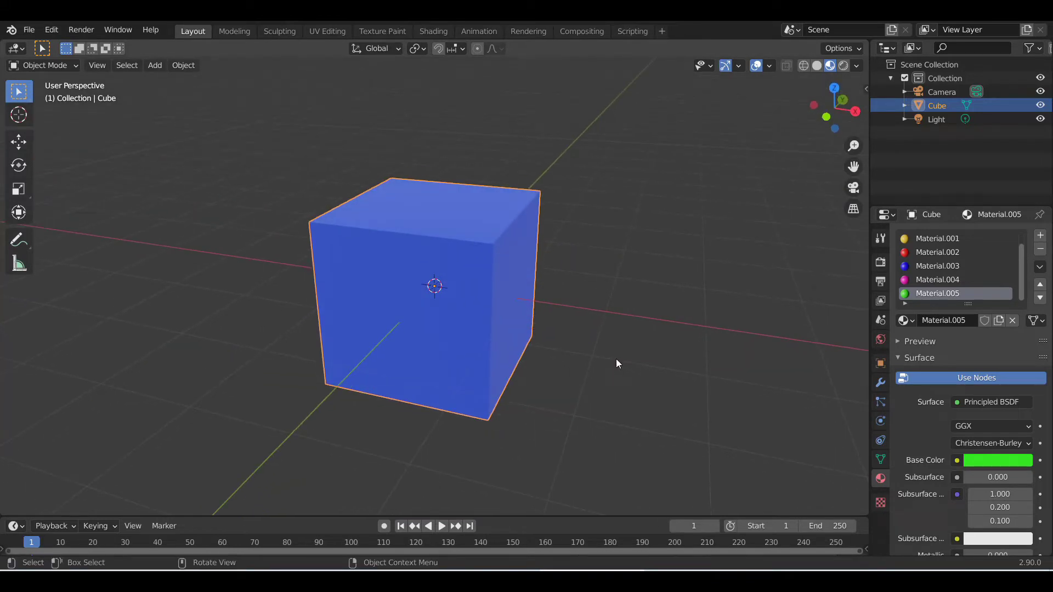
scroll(538, 364, "down", 2)
middle_click_drag(483, 351, 498, 344)
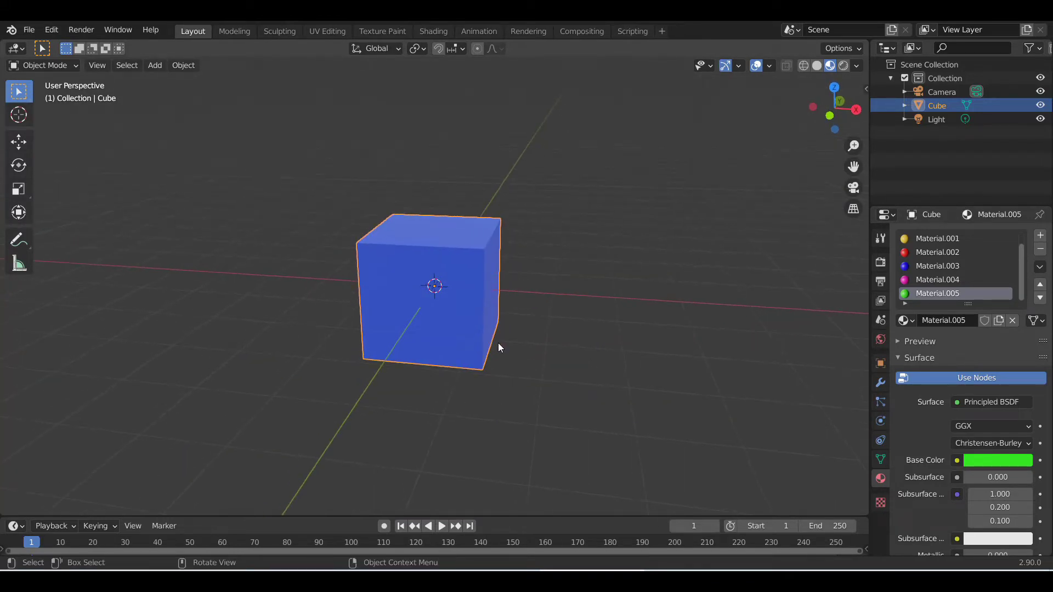
- Add a UV sphere and move it along the positive X axis until it stands clear of the cube
left_click(155, 66)
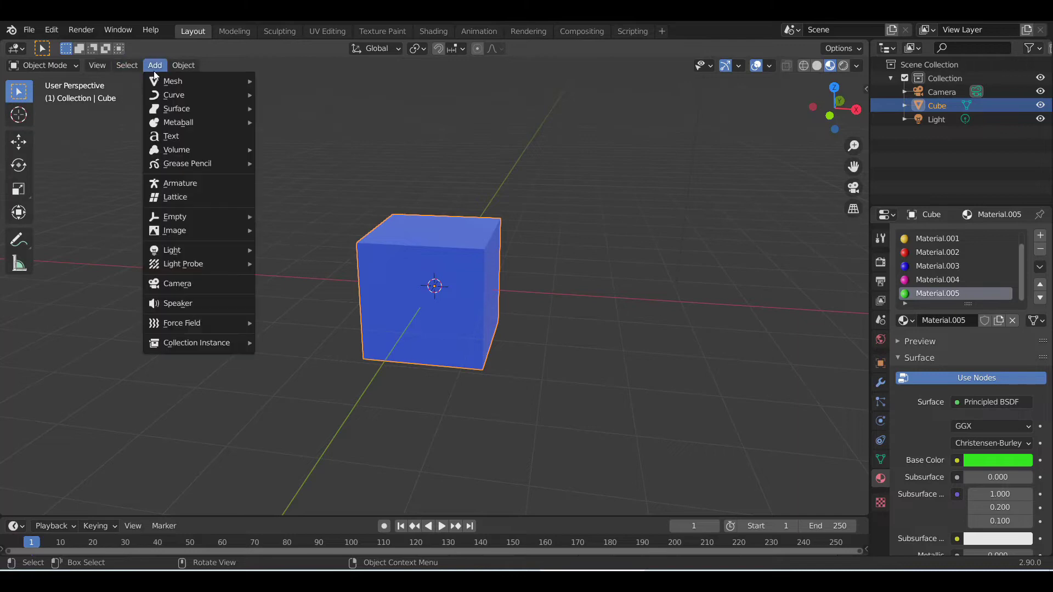
mouse_move(164, 83)
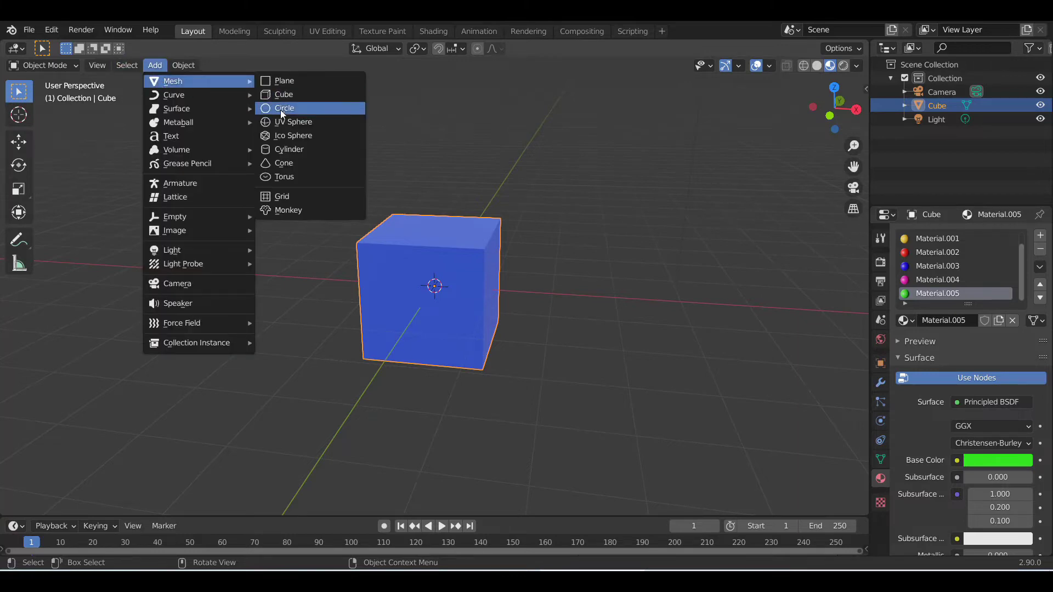
left_click(296, 121)
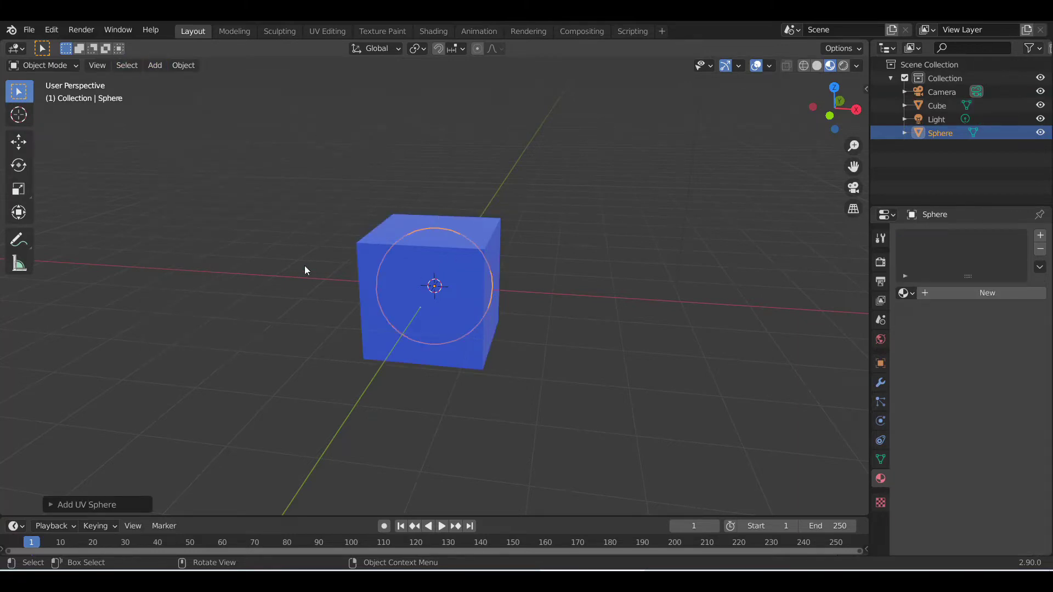
left_click(19, 142)
left_click_drag(479, 285, 708, 279)
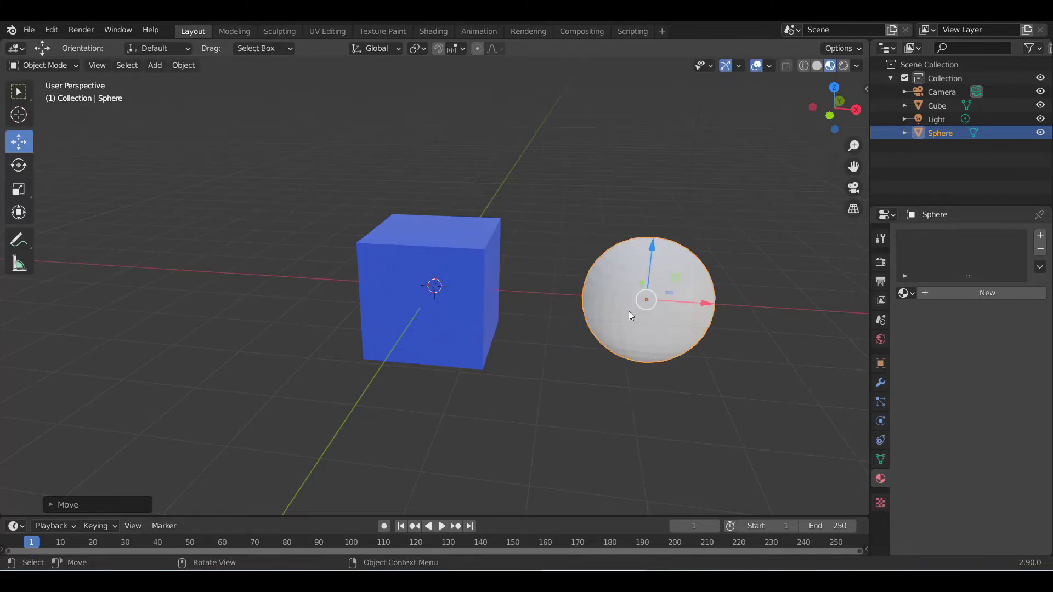
- Give the sphere a new material with a light green base color, then remove that material slot from it
left_click(957, 291)
left_click(981, 432)
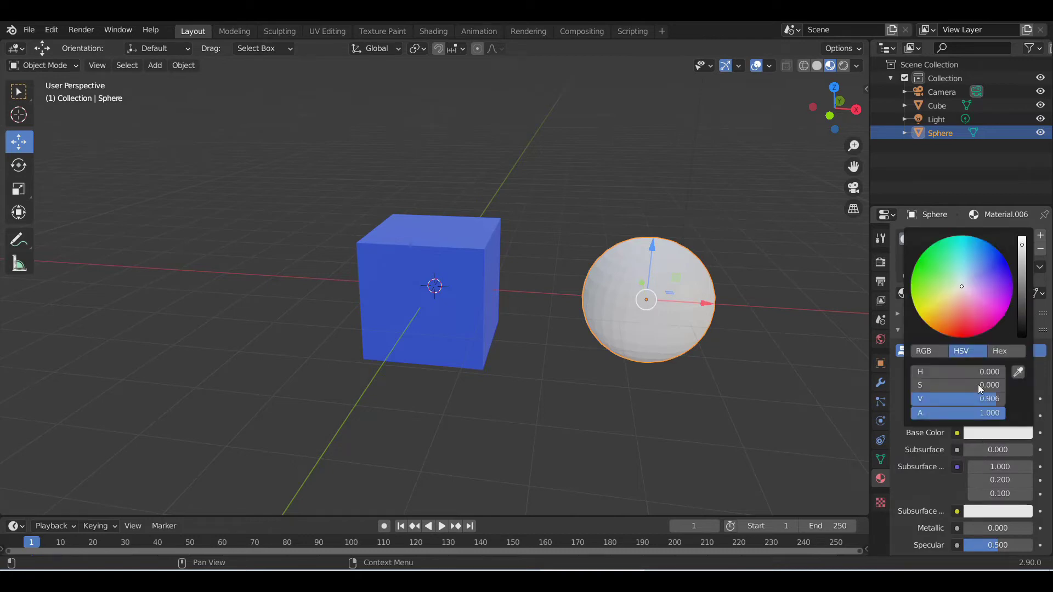
left_click_drag(963, 321, 932, 278)
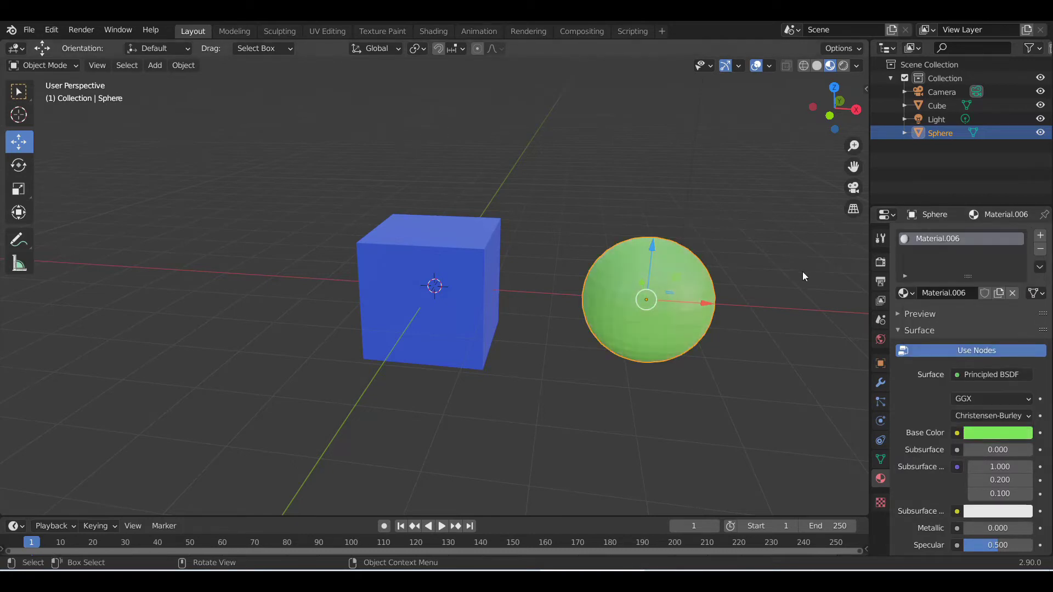
left_click(1040, 249)
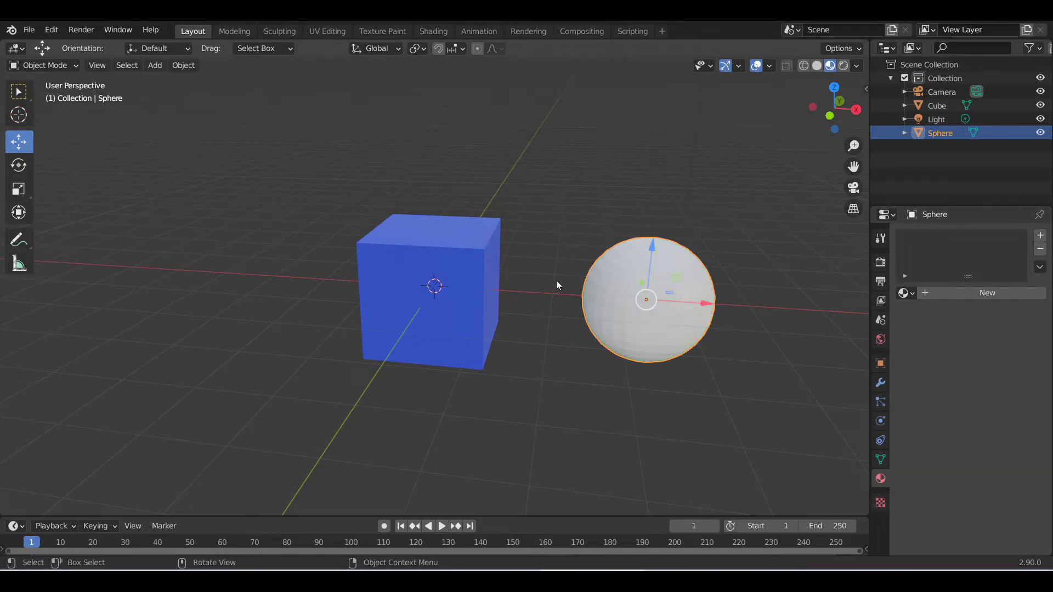
- Remove the bright green Material.005 slot from the cube
left_click(476, 266)
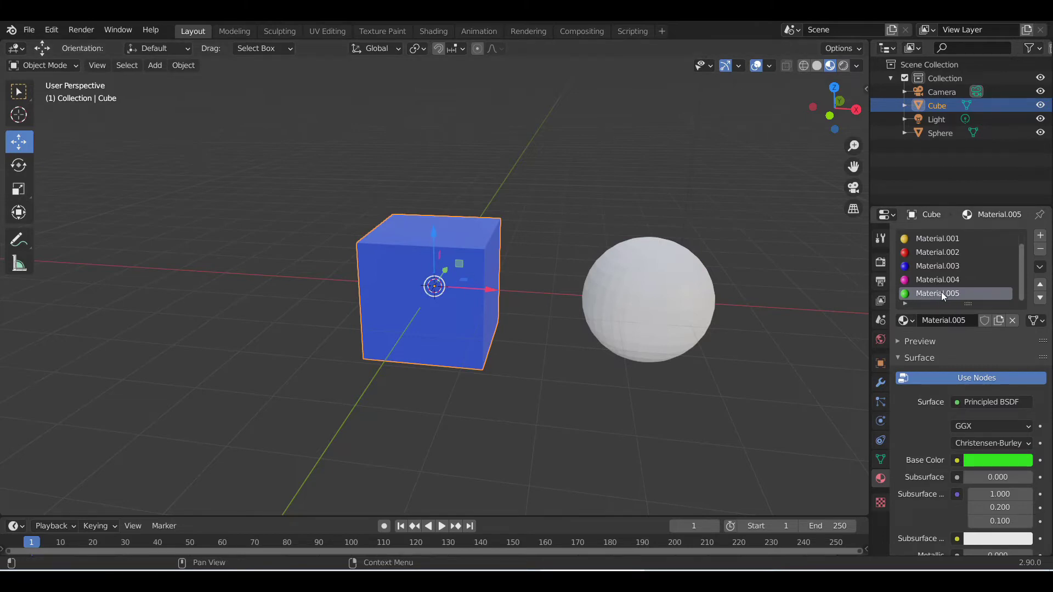
left_click(1040, 249)
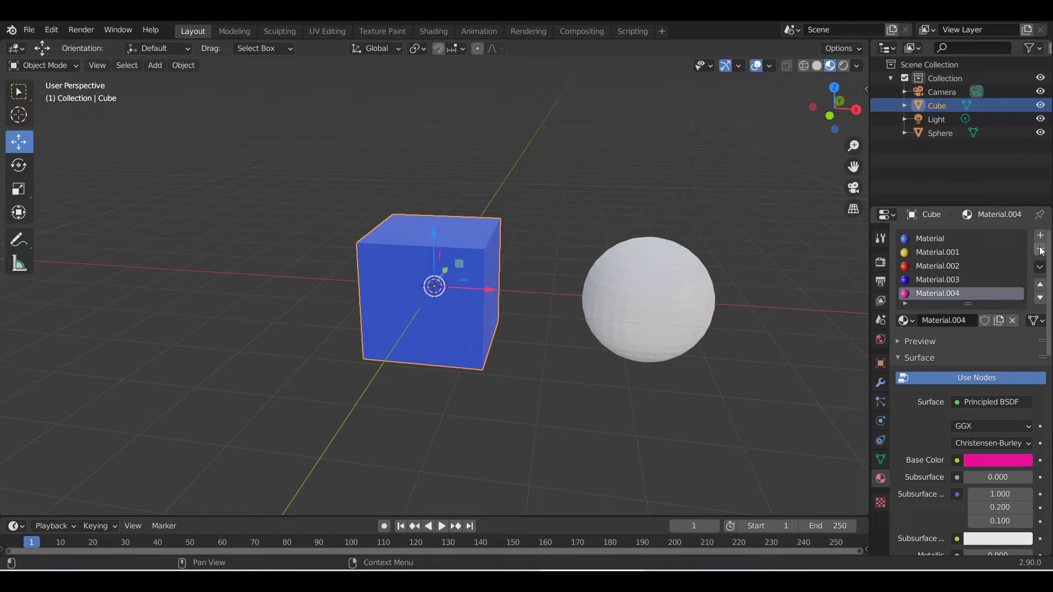
scroll(926, 304, "down", 4)
scroll(926, 304, "up", 4)
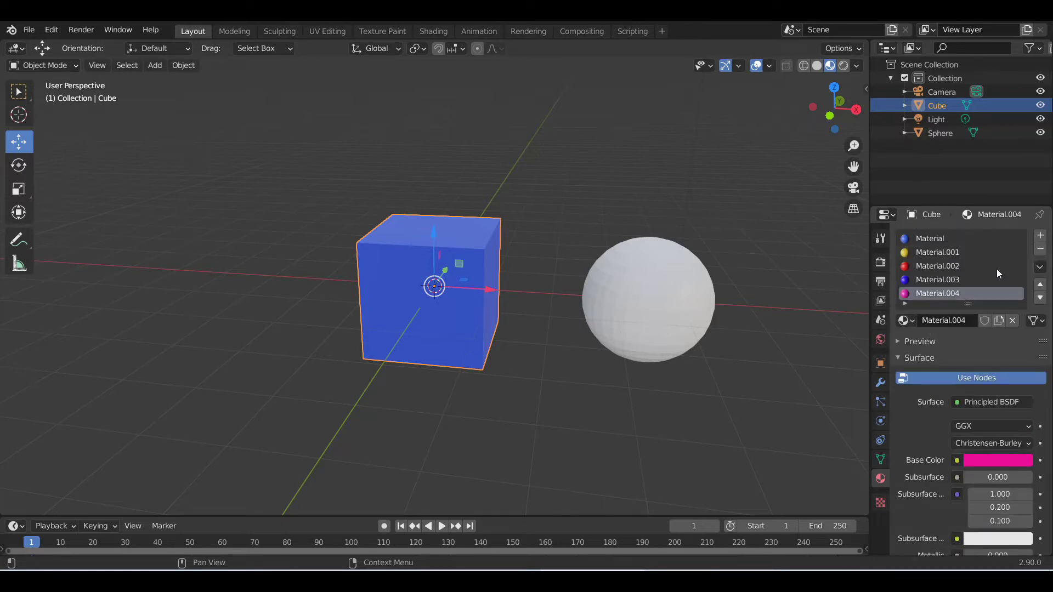
- Add another slot with a new material to the cube and remove that slot again
left_click(1040, 236)
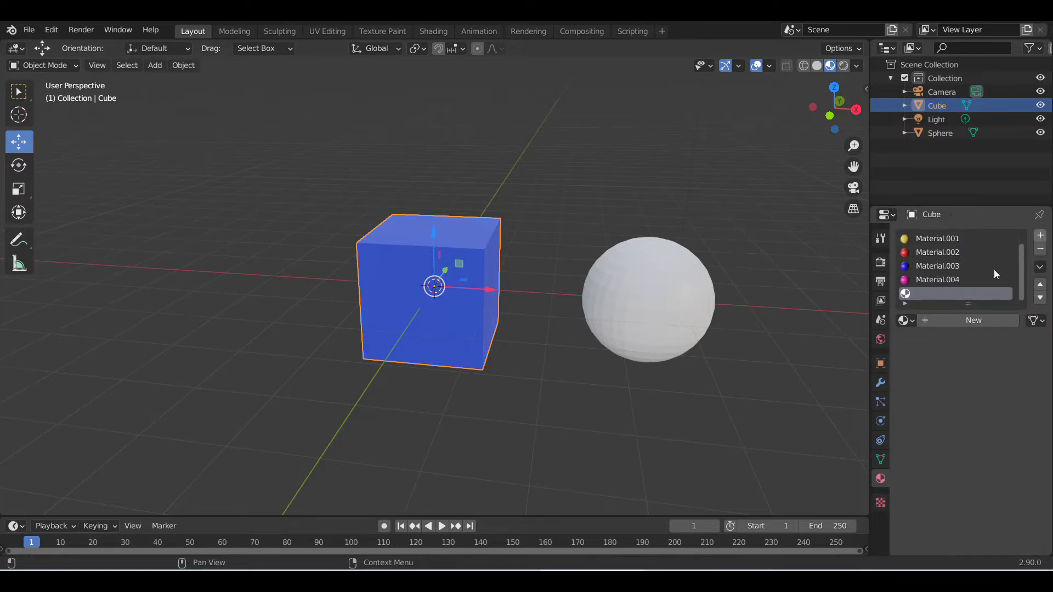
left_click(955, 323)
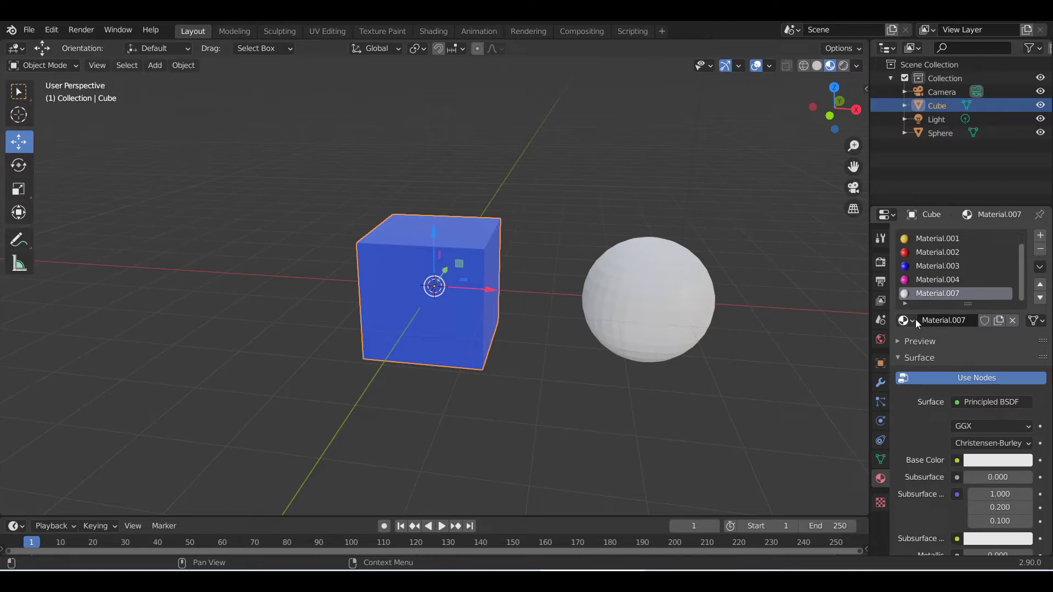
left_click(914, 320)
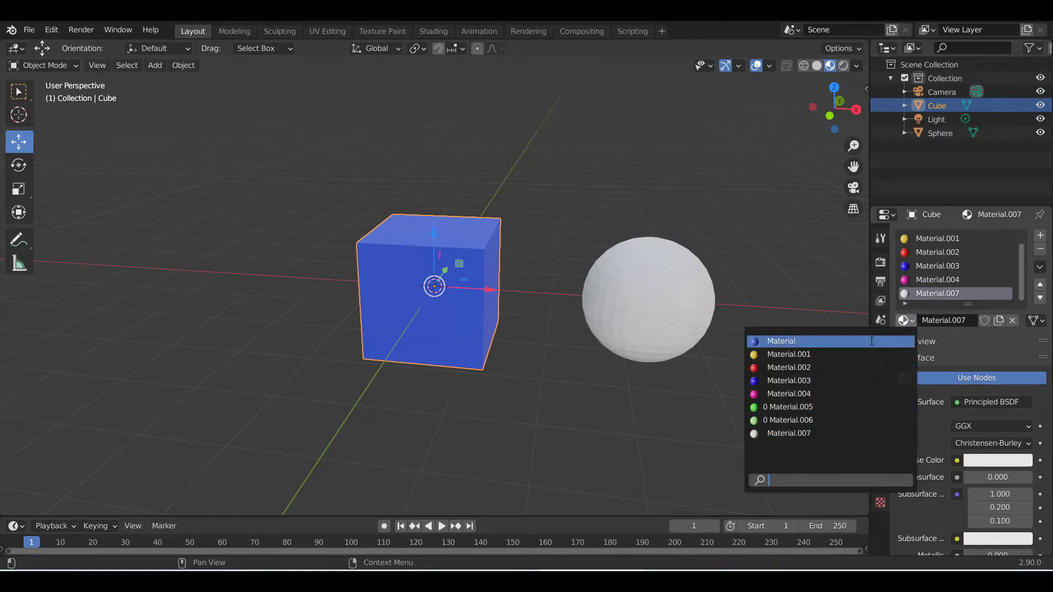
left_click(912, 319)
left_click(913, 321)
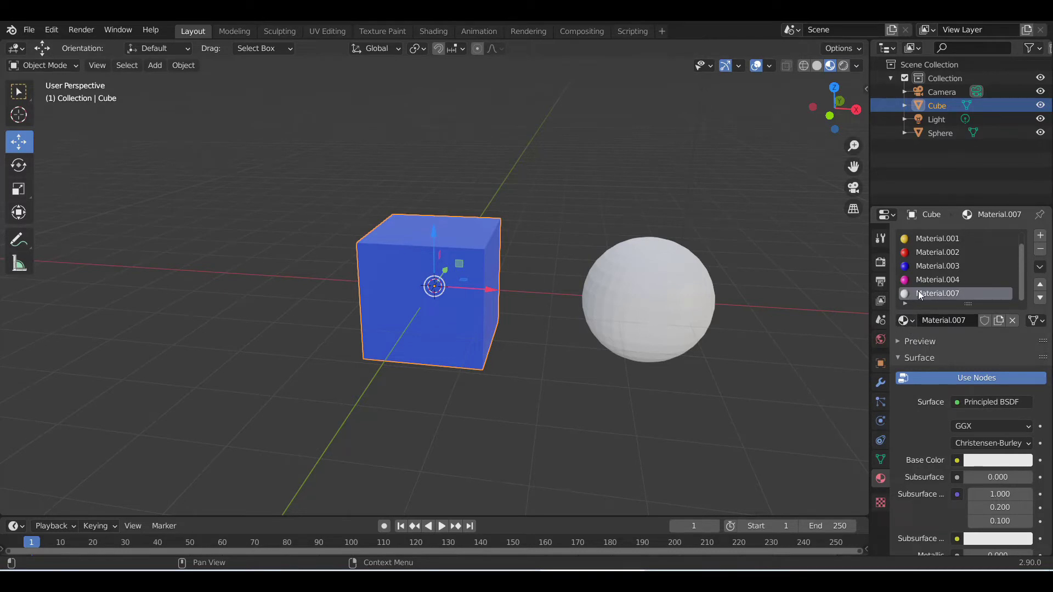
scroll(959, 266, "up", 1)
left_click(937, 293)
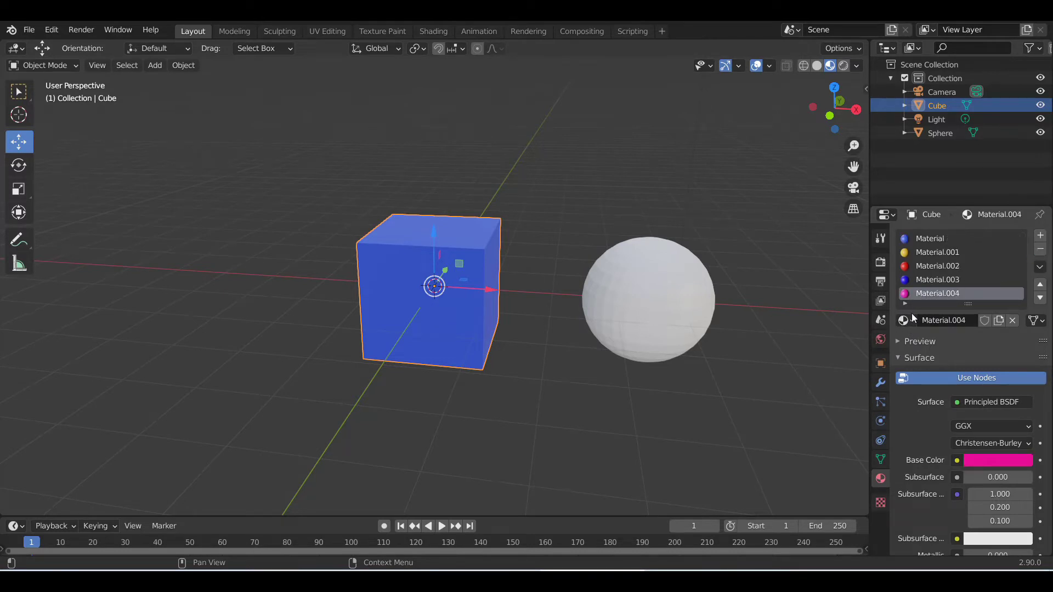
- Assign the existing red Material.002 to the sphere
left_click(905, 320)
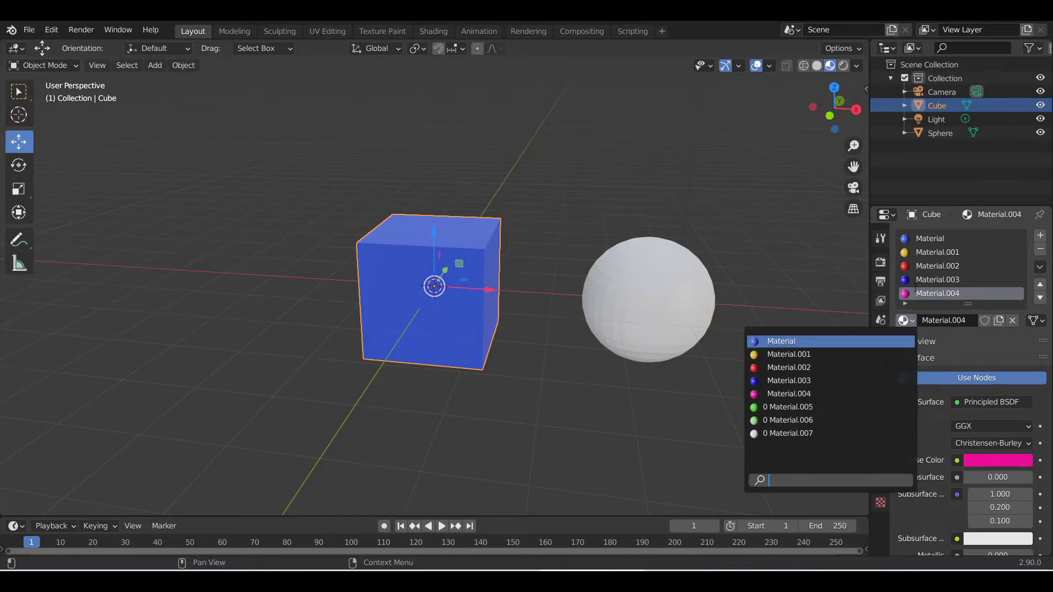
left_click(656, 289)
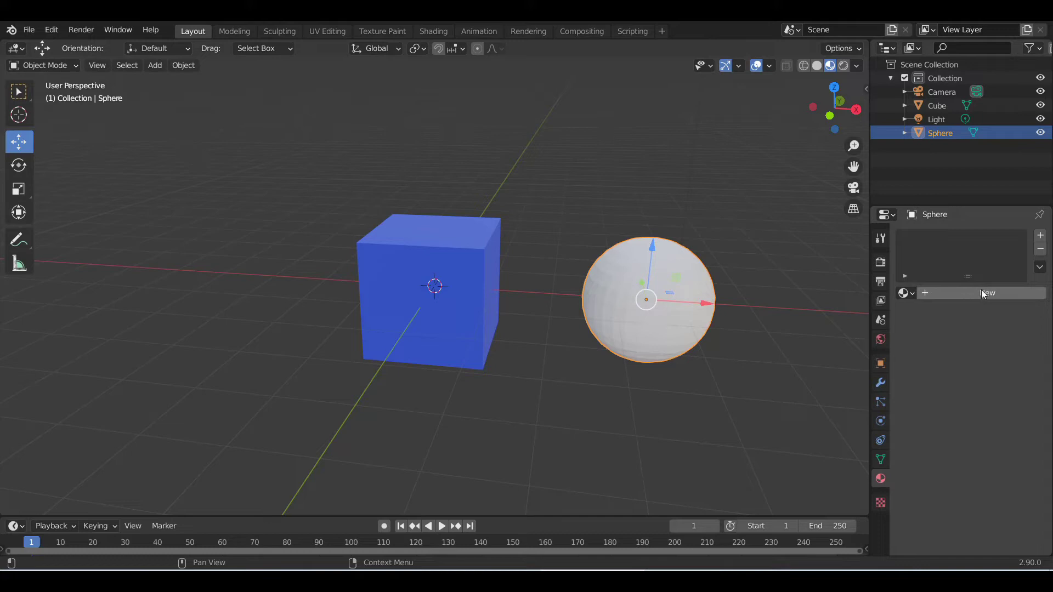
left_click(905, 293)
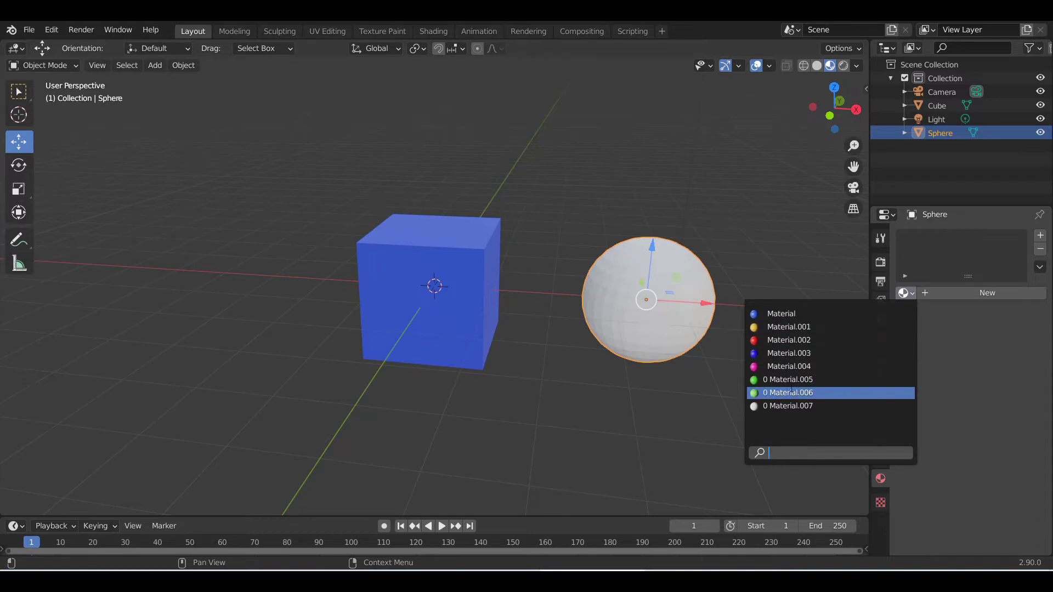
left_click(792, 340)
mouse_move(649, 340)
middle_mouse_down()
mouse_move(519, 353)
mouse_move(650, 348)
middle_mouse_up()
- Add a Monkey mesh and move it along the negative X axis to the cube's side opposite the sphere
left_click(156, 66)
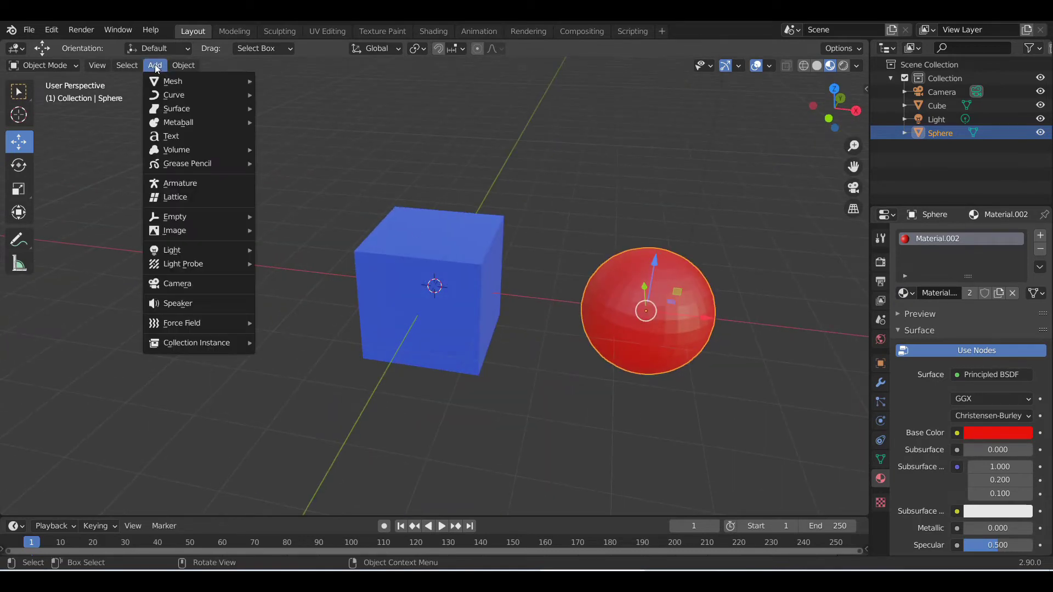
left_click(158, 65)
left_click(157, 64)
mouse_move(168, 85)
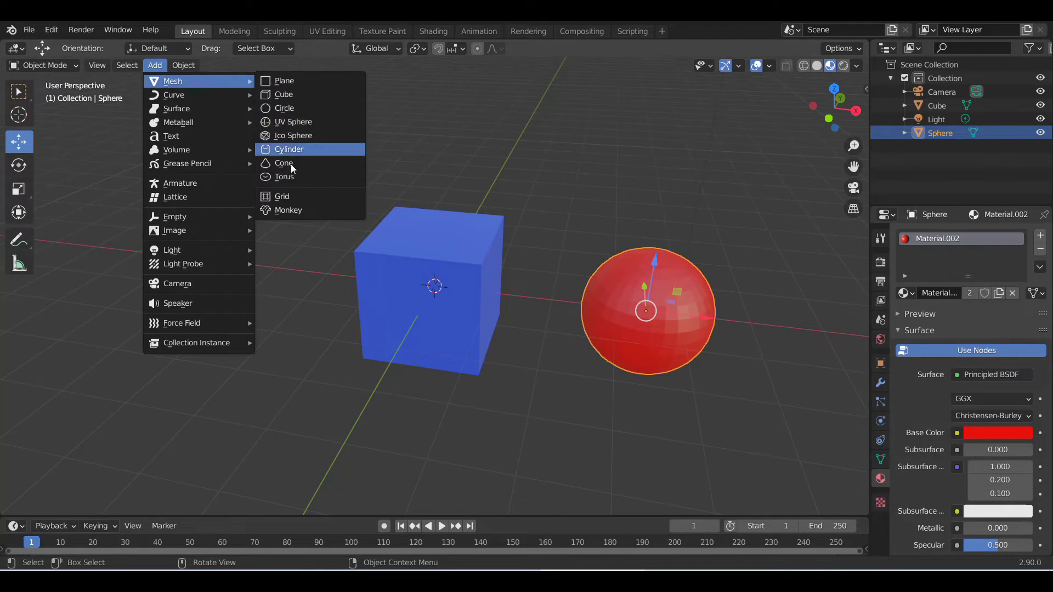
left_click(296, 210)
left_click_drag(484, 289, 251, 299)
middle_click_drag(252, 299, 142, 302)
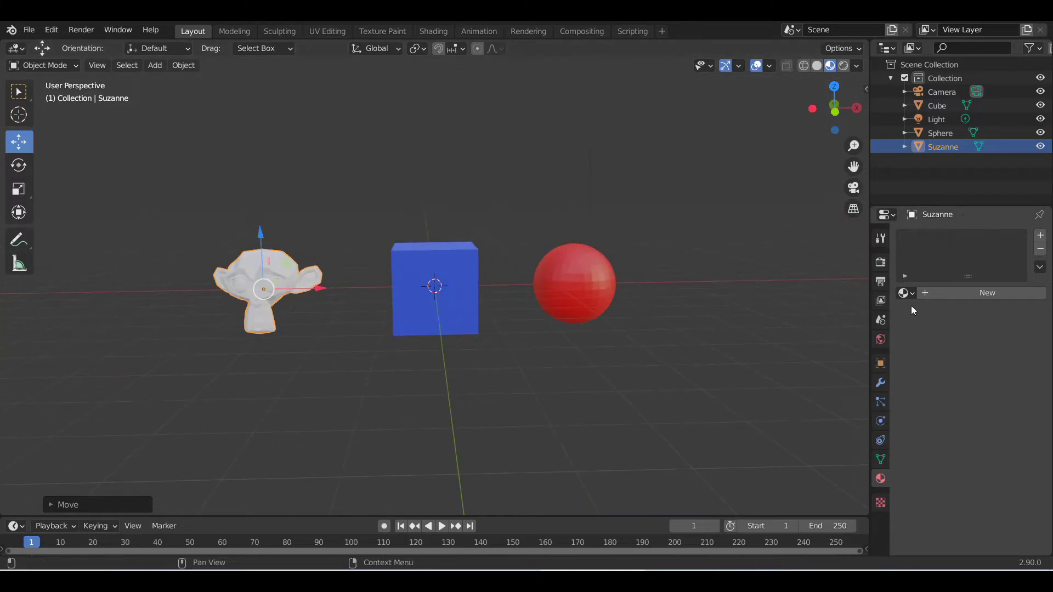
- Assign the existing yellow-orange Material.001 to the monkey
left_click(905, 292)
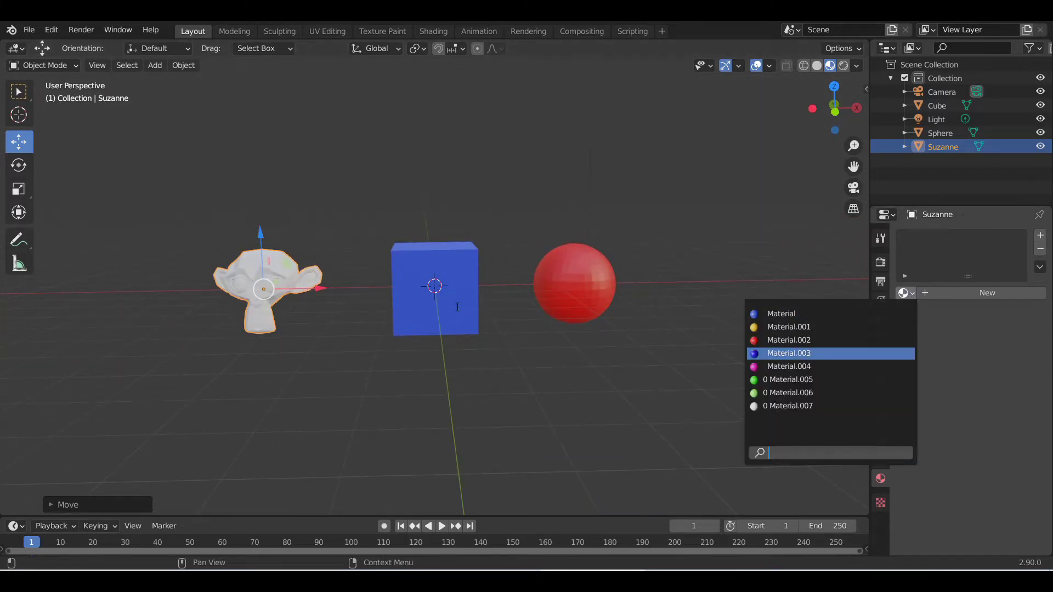
left_click(422, 270)
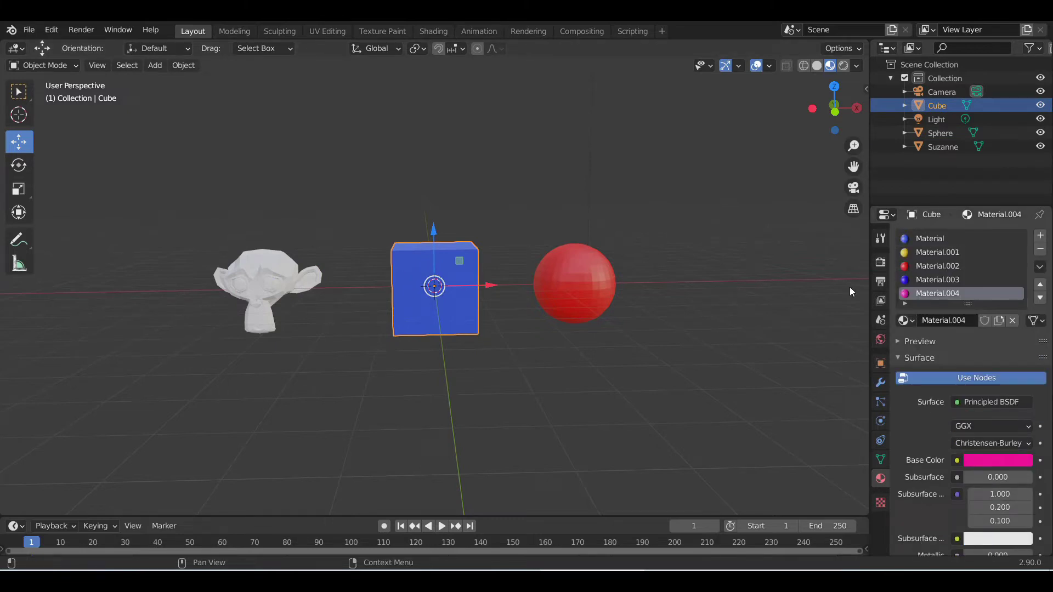
left_click(278, 278)
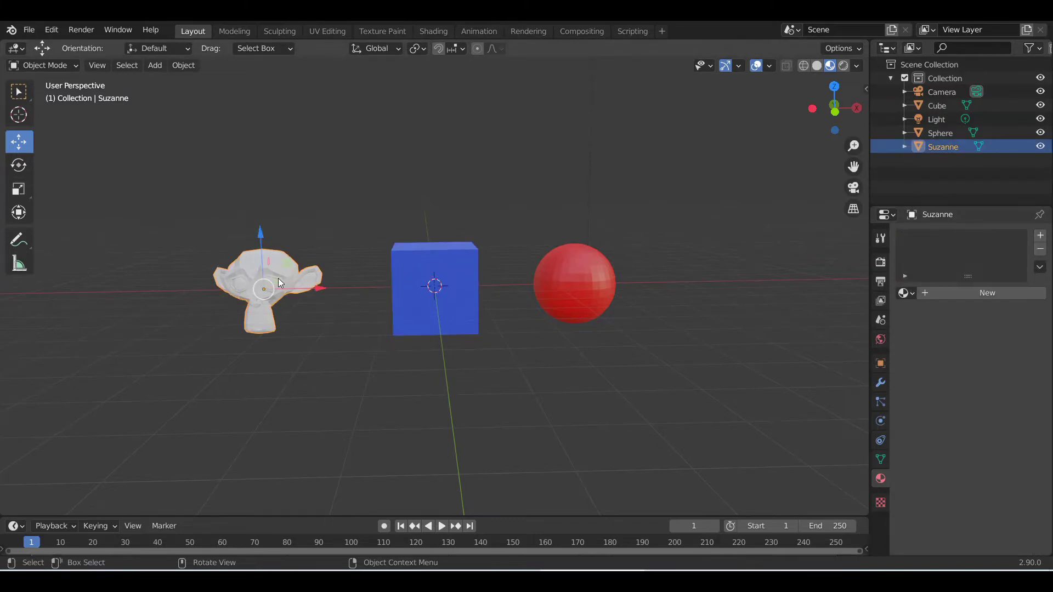
left_click(910, 295)
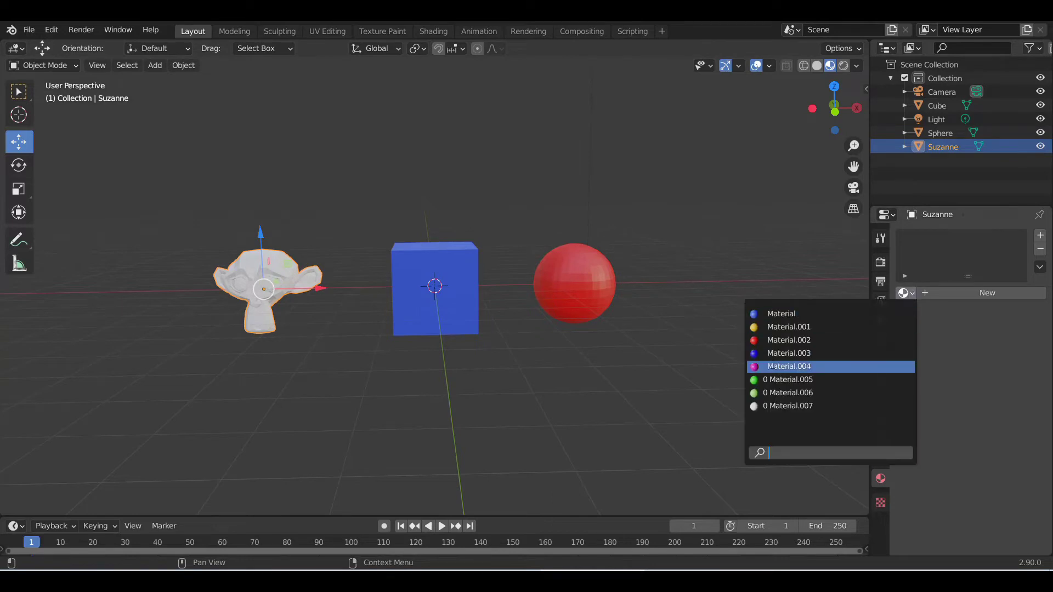
left_click(787, 326)
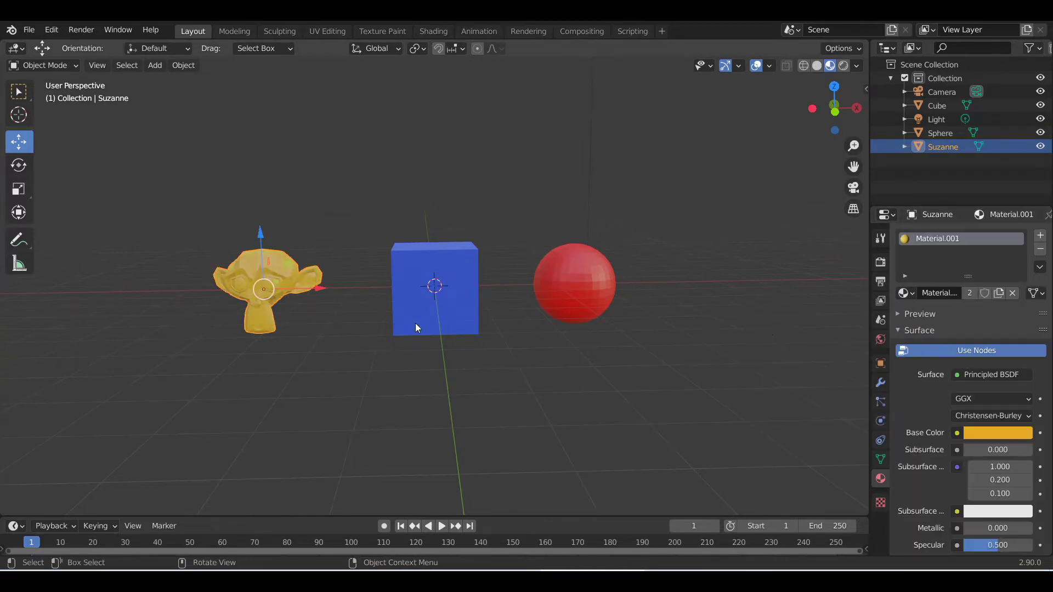
- Examine the colored monkey, cube and sphere, and check the materials available for reuse on the cube
scroll(261, 330, "up", 3)
middle_click_drag(140, 319, 259, 318)
scroll(263, 320, "up", 3)
scroll(266, 320, "down", 5)
scroll(414, 320, "down", 2)
middle_click_drag(413, 320, 535, 310)
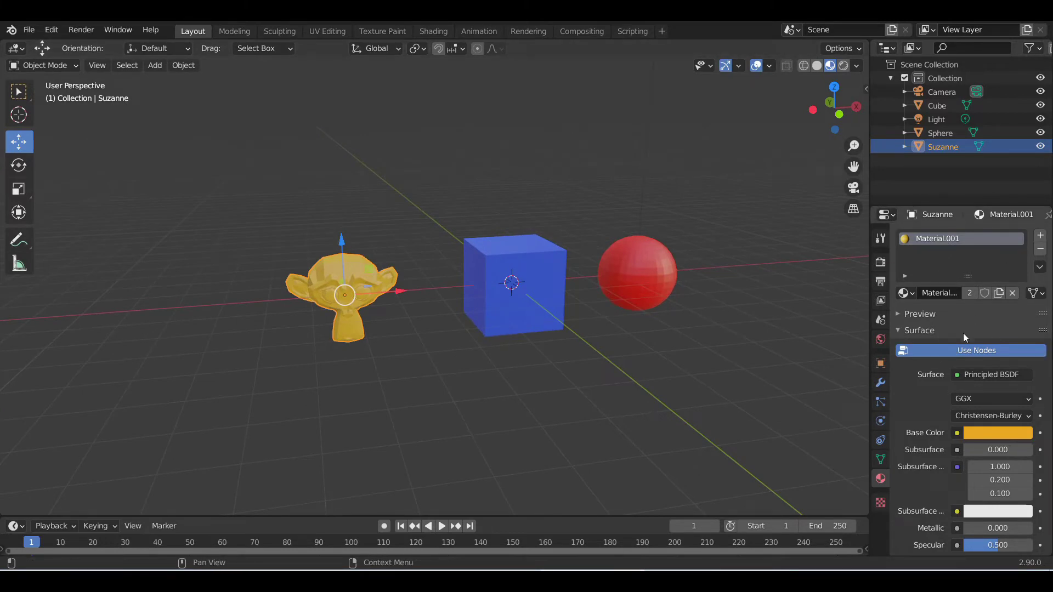
left_click(530, 270)
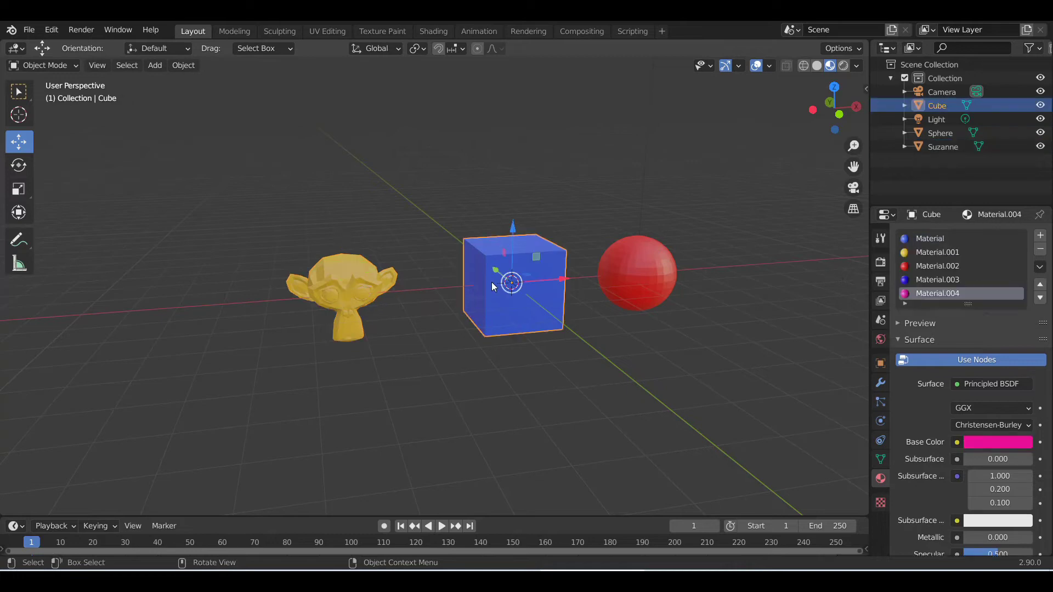
scroll(927, 302, "down", 3)
scroll(927, 303, "up", 3)
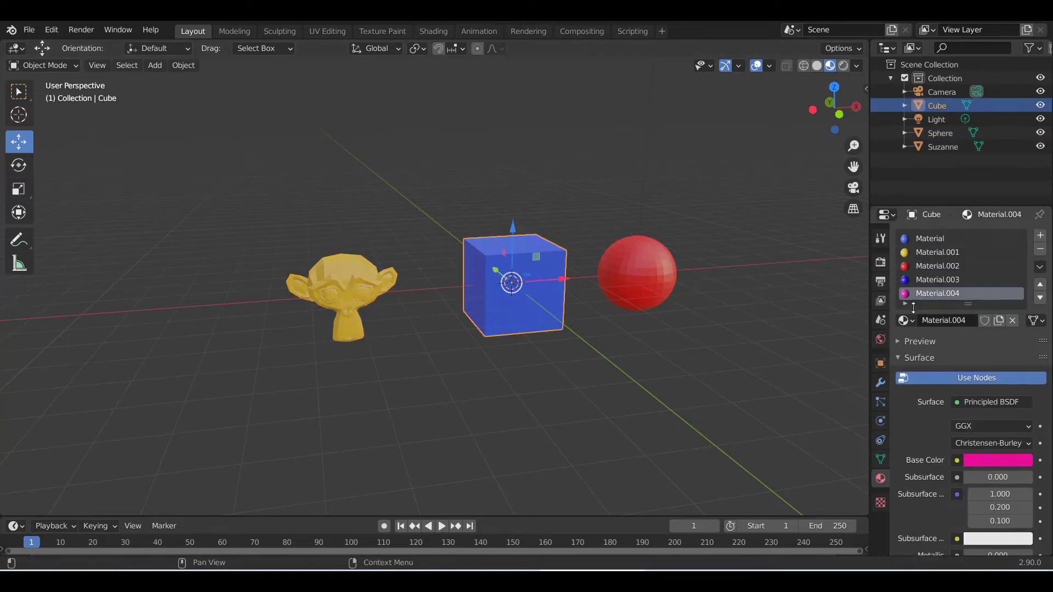
left_click(907, 321)
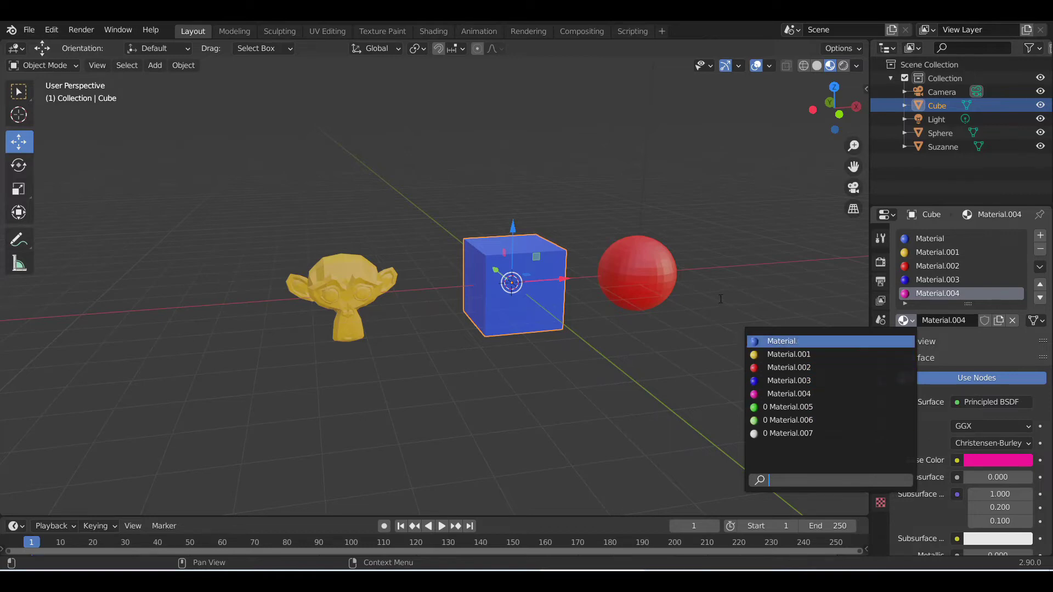
- Delete the monkey, the sphere and the cube from the scene
left_click(363, 279)
key("Delete")
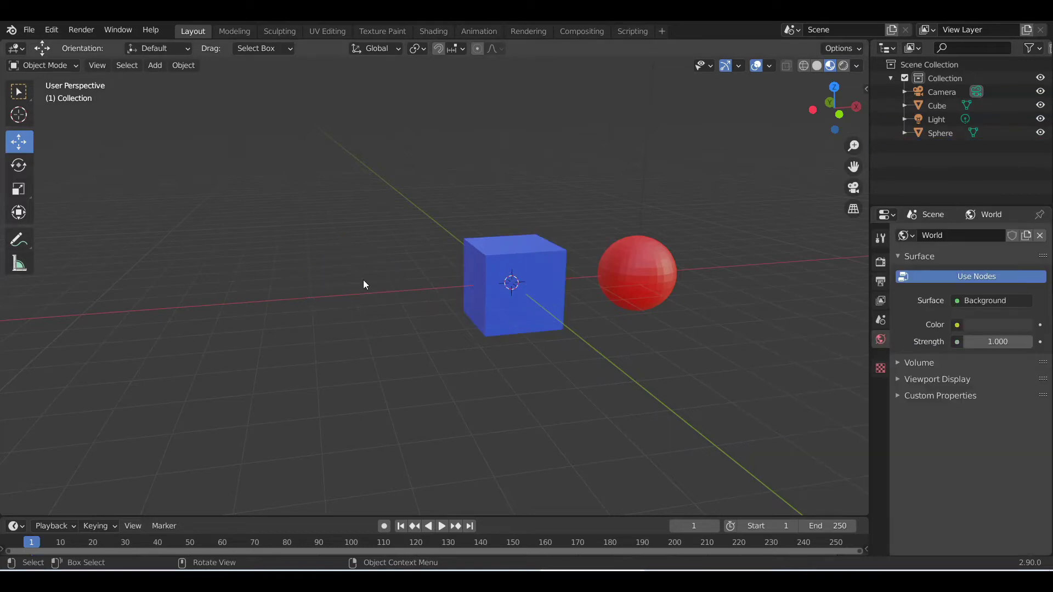
left_click(659, 272)
key("Delete")
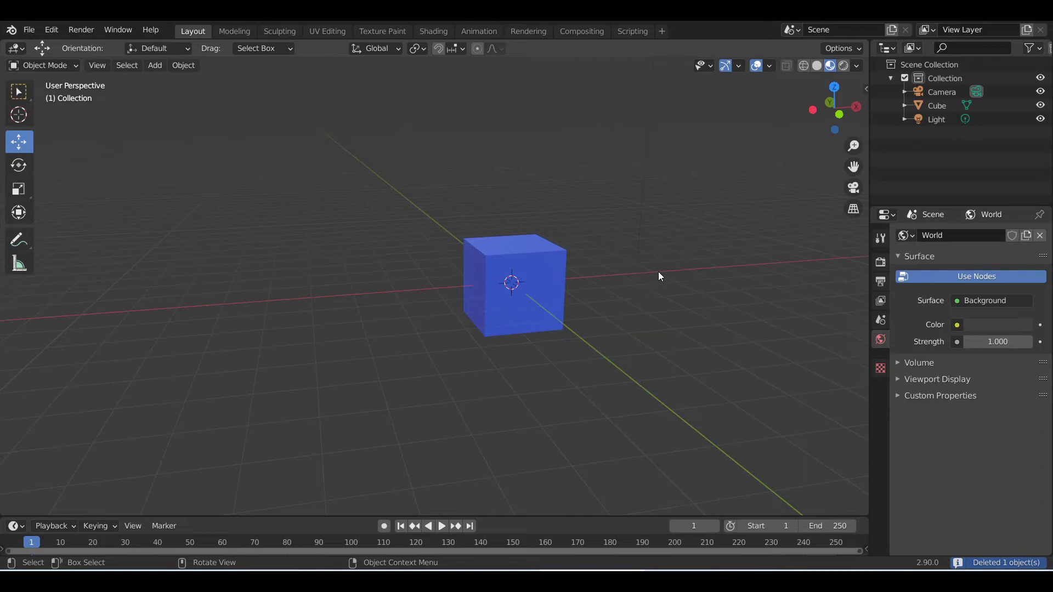
left_click(519, 286)
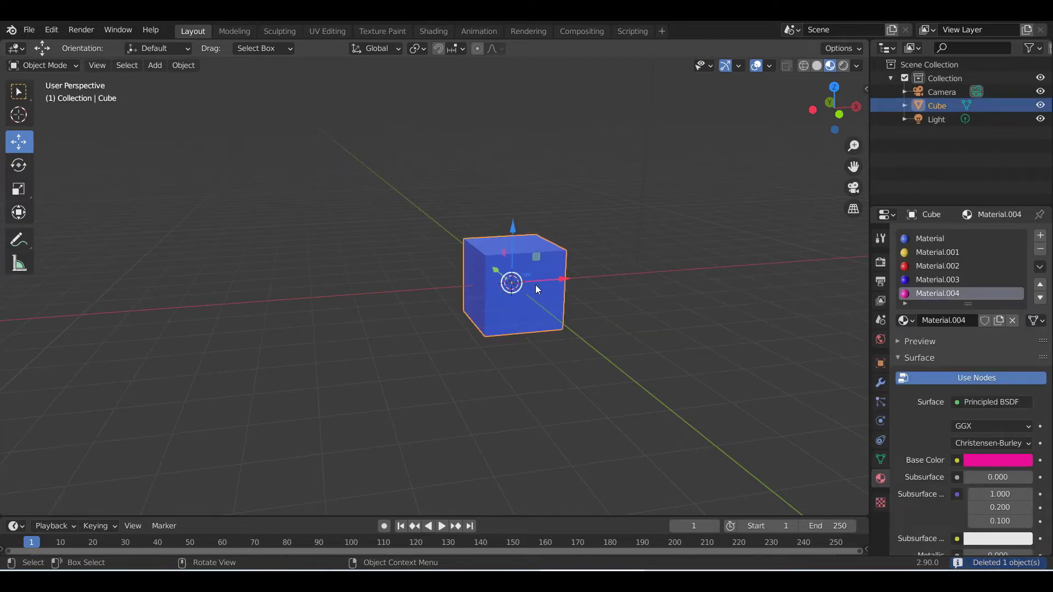
key("Delete")
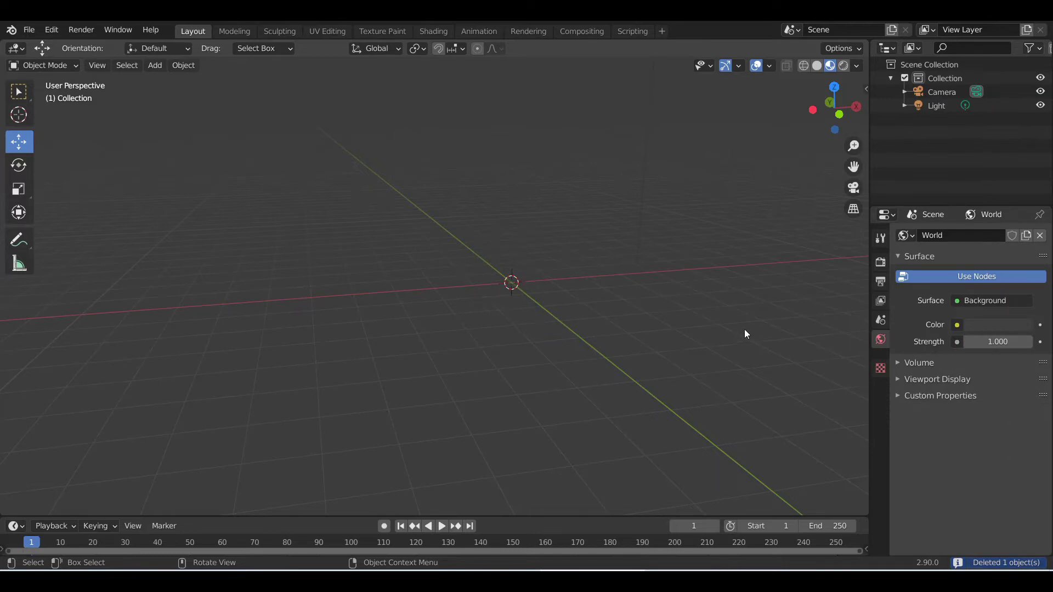
- Add a Cube mesh at the center of the empty scene
left_click(155, 66)
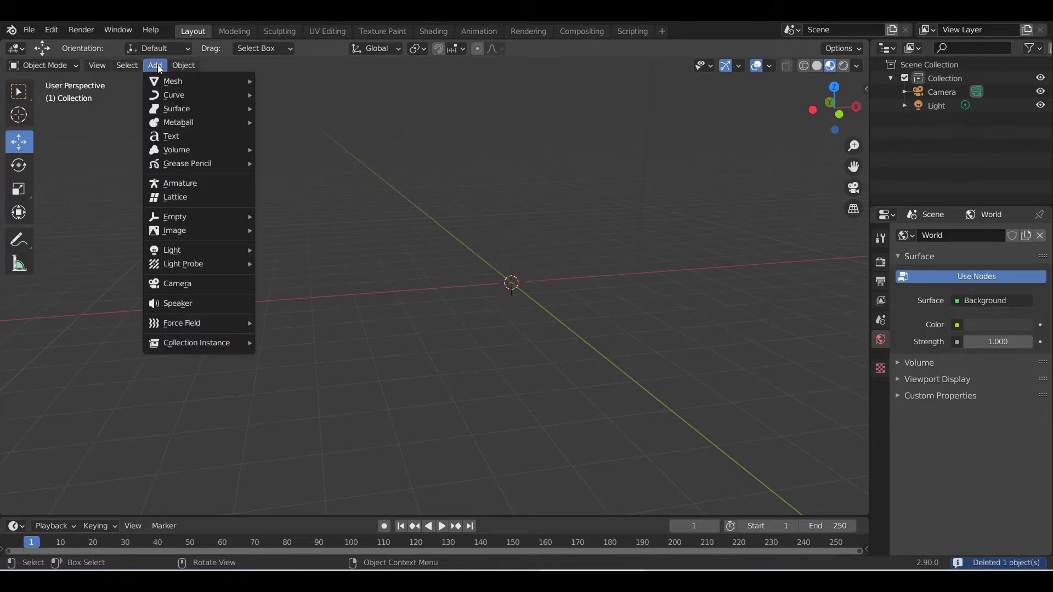
mouse_move(163, 82)
left_click(297, 94)
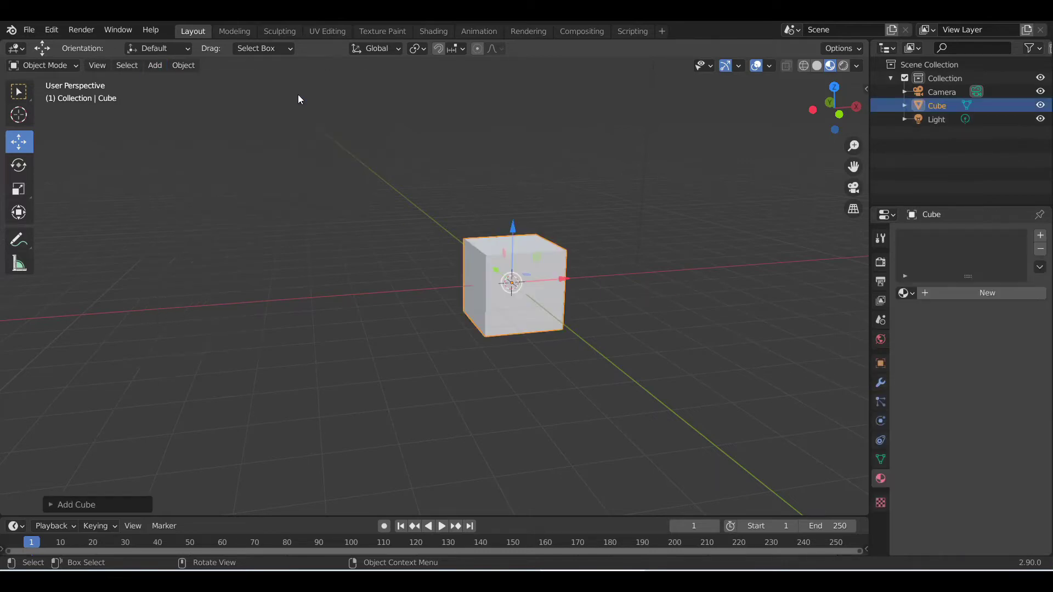
scroll(493, 285, "up", 4)
scroll(554, 292, "down", 2)
middle_click_drag(601, 301, 456, 294)
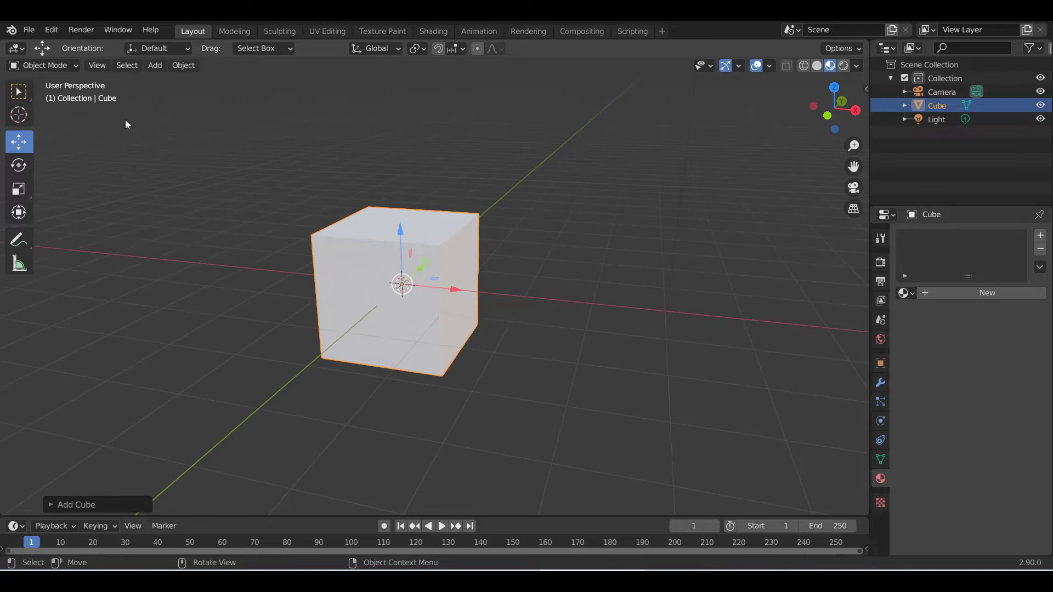
middle_click_drag(346, 201, 387, 254)
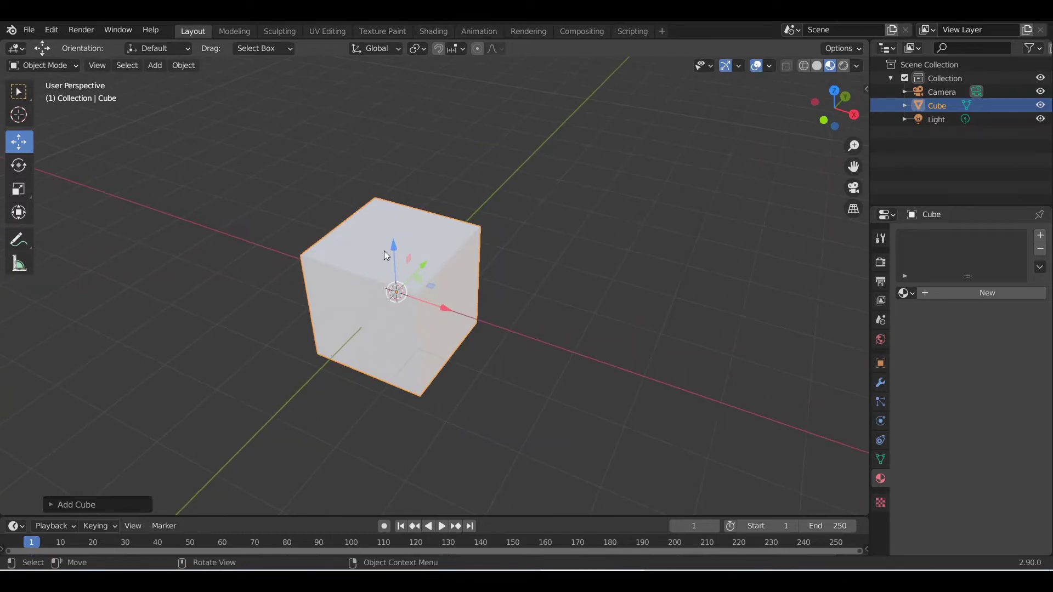
middle_click_drag(176, 182, 383, 227)
middle_click_drag(472, 242, 441, 283)
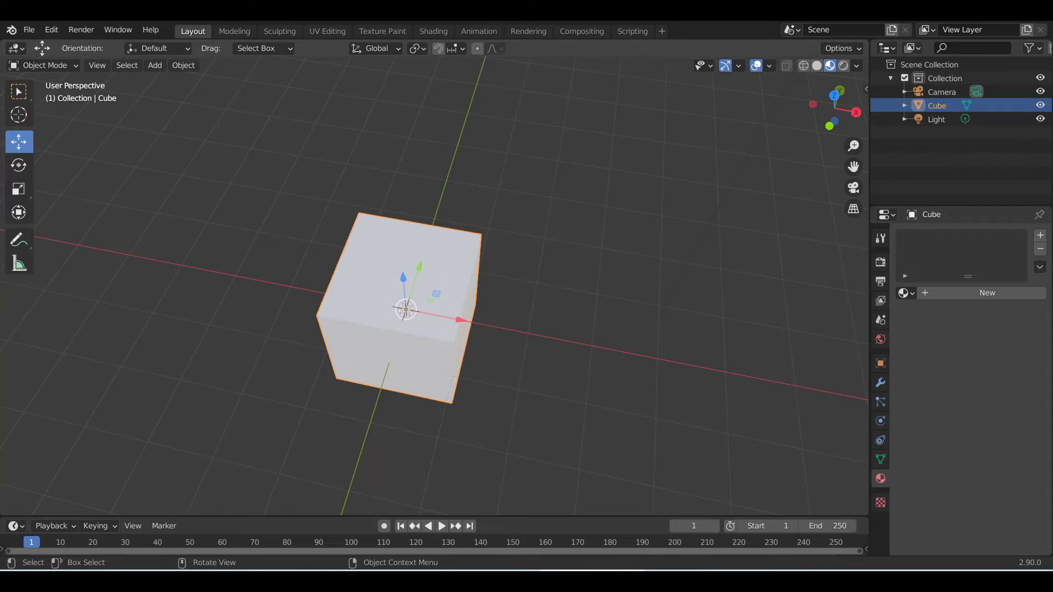
- Enter Edit Mode on the cube, switch to face selection and select only its +X side face
left_click(58, 71)
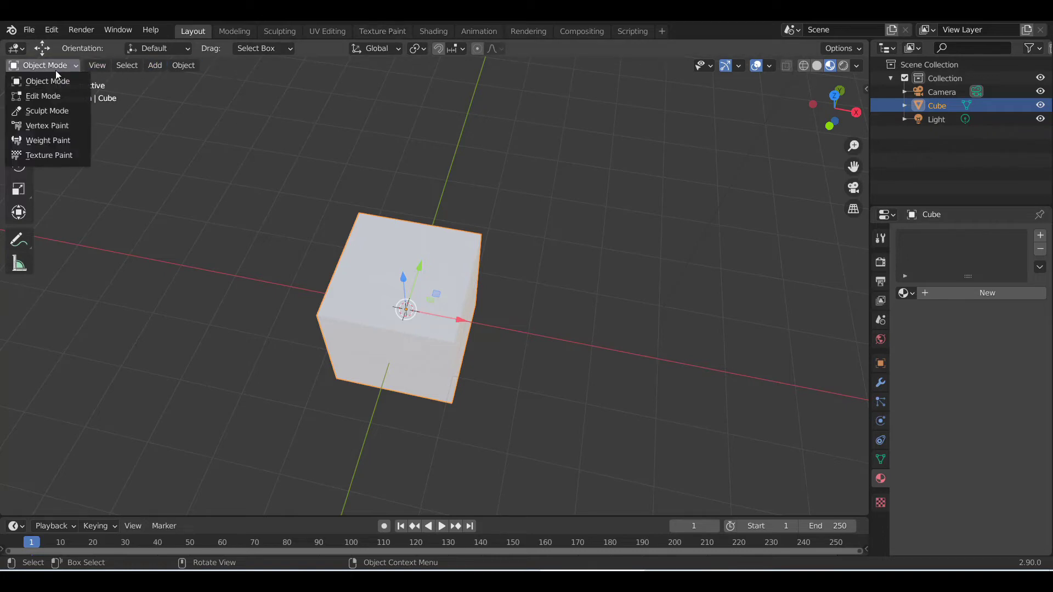
left_click(41, 95)
scroll(224, 260, "up", 4)
scroll(224, 260, "up", 2)
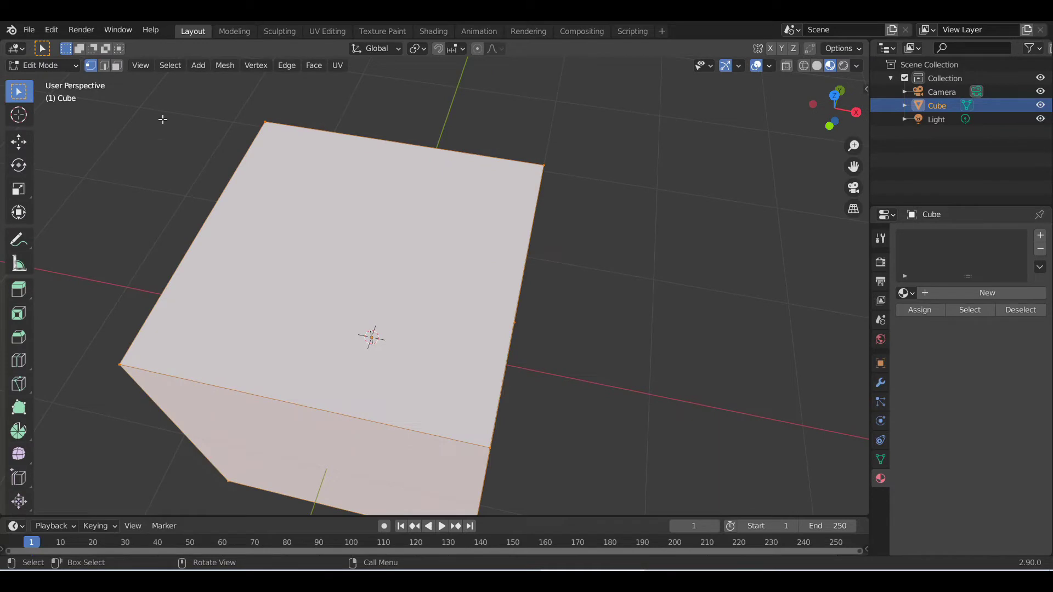
left_click(117, 67)
scroll(354, 331, "down", 4)
middle_click_drag(358, 334, 308, 254)
left_click(411, 268)
middle_click_drag(411, 268, 437, 271)
scroll(397, 275, "up", 3)
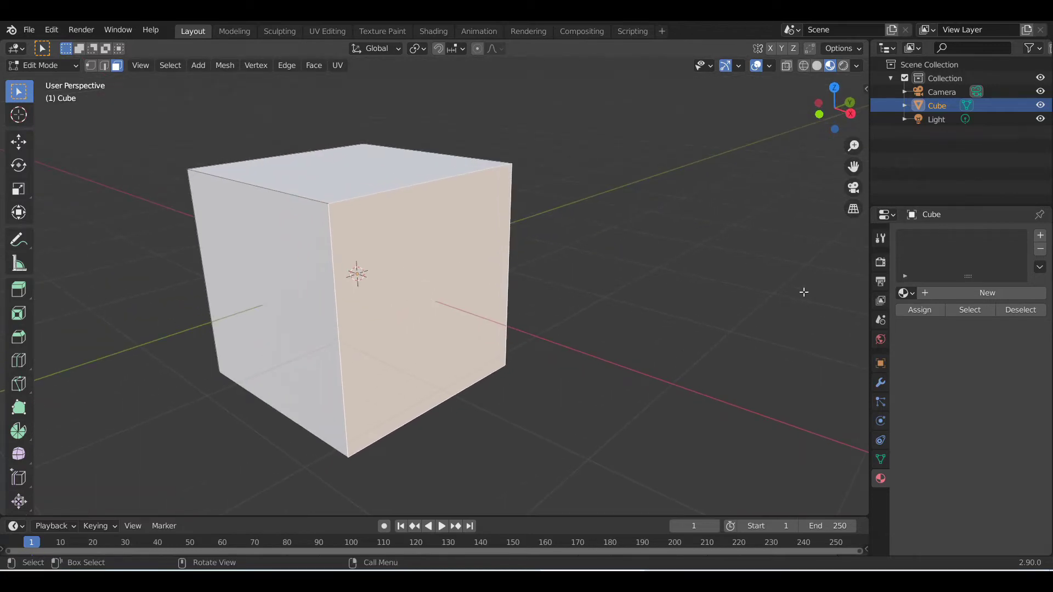
- Create a new material on the cube and try to remove its slot while in Edit Mode
left_click(905, 293)
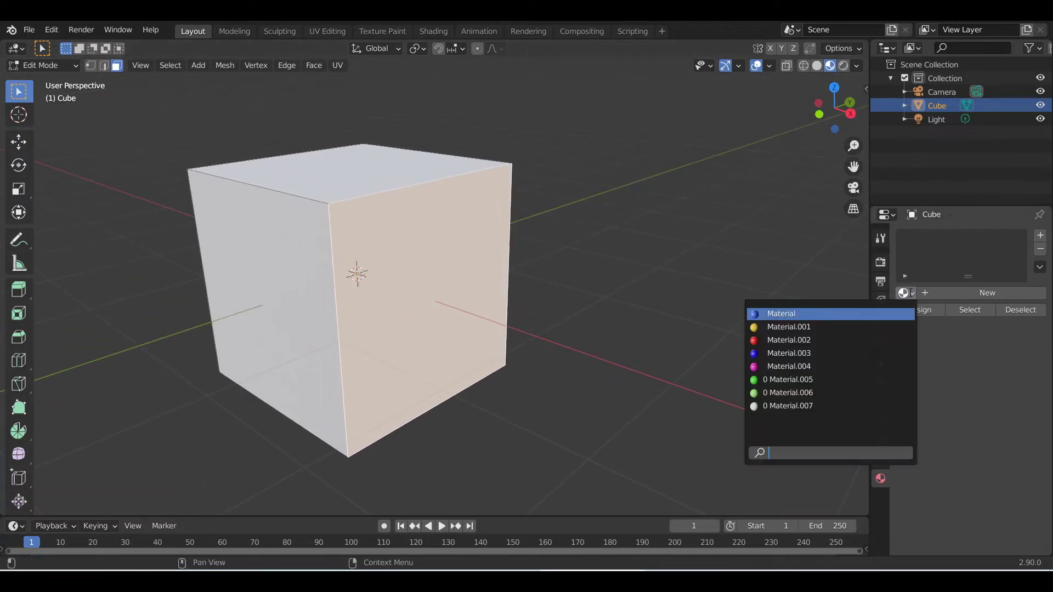
left_click(972, 293)
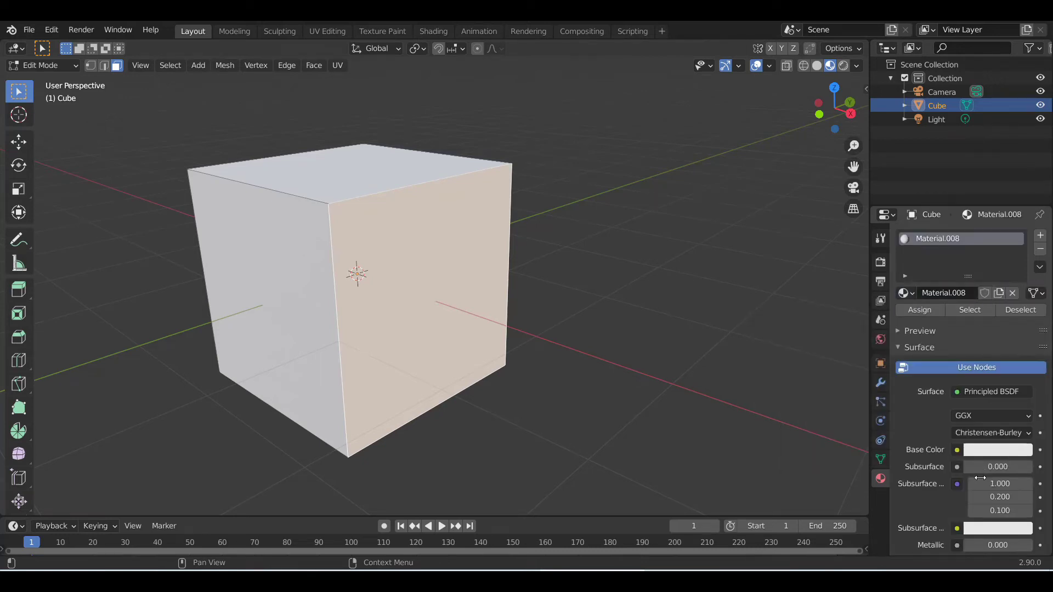
scroll(977, 477, "down", 2)
scroll(973, 470, "down", 4)
scroll(971, 464, "up", 5)
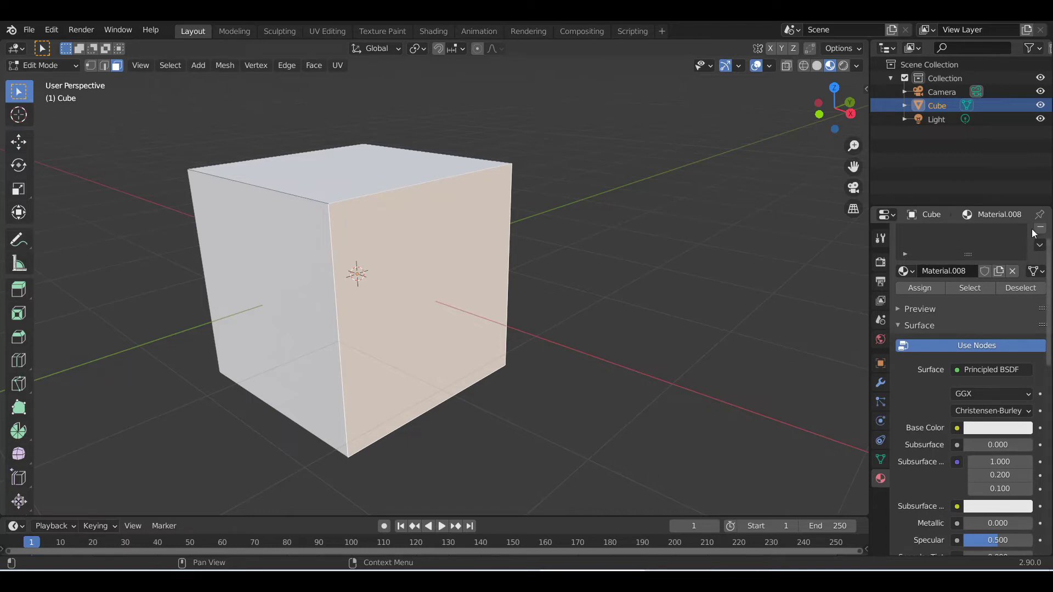
scroll(1041, 234, "up", 1)
left_click(1040, 248)
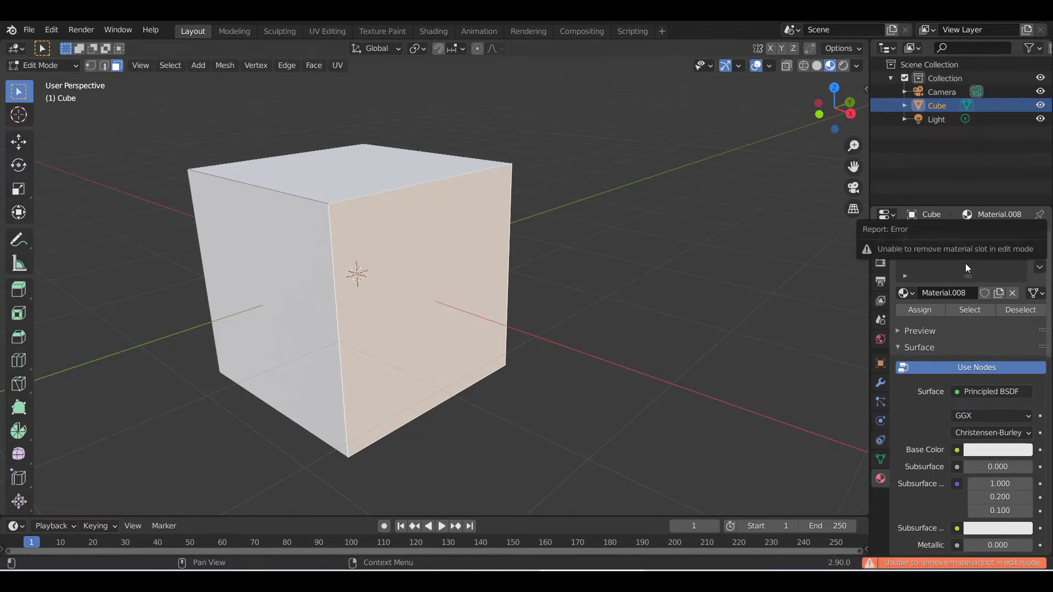
left_click(1040, 250)
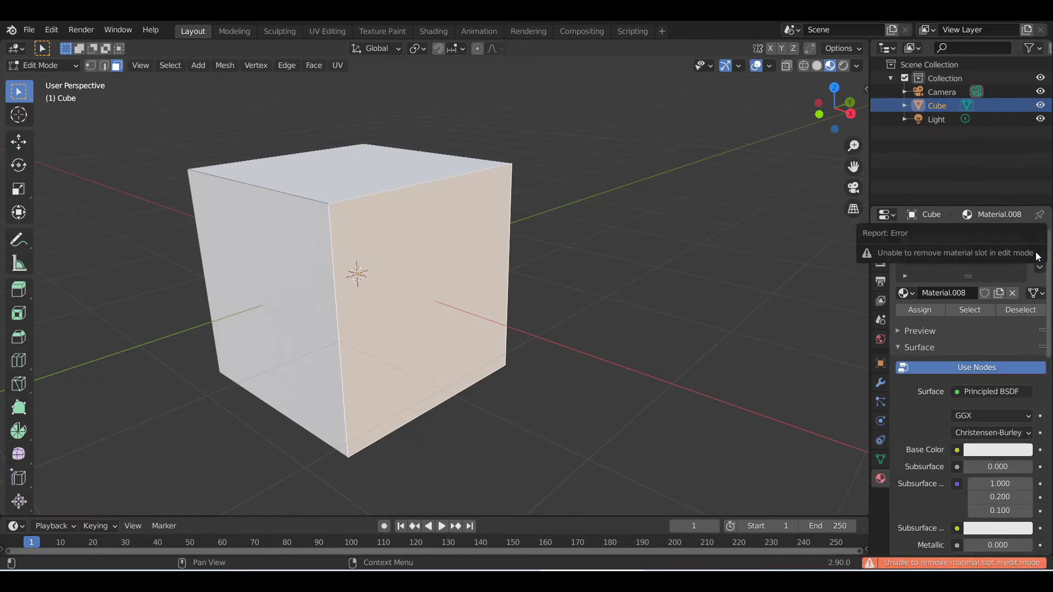
scroll(933, 383, "down", 5)
scroll(933, 383, "up", 5)
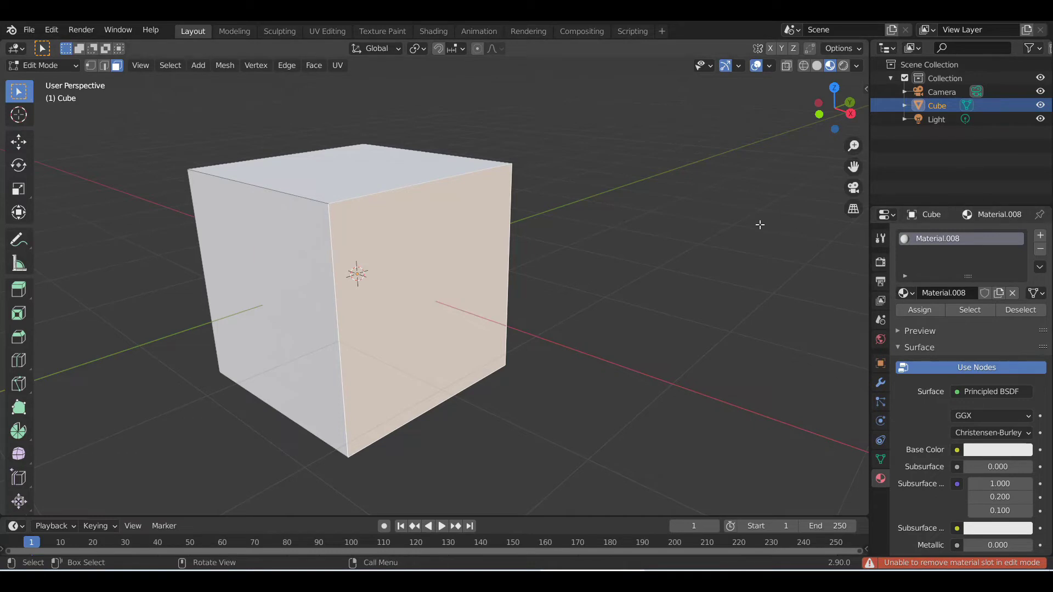
- Replace the material in the cube's slot with the existing blue Material.003
left_click(910, 291)
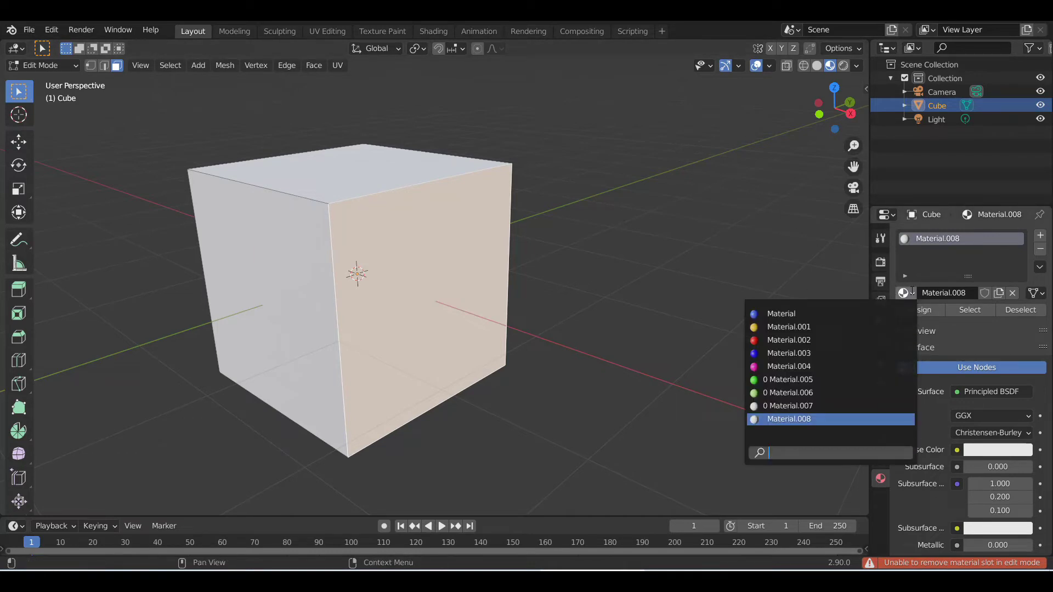
left_click(782, 354)
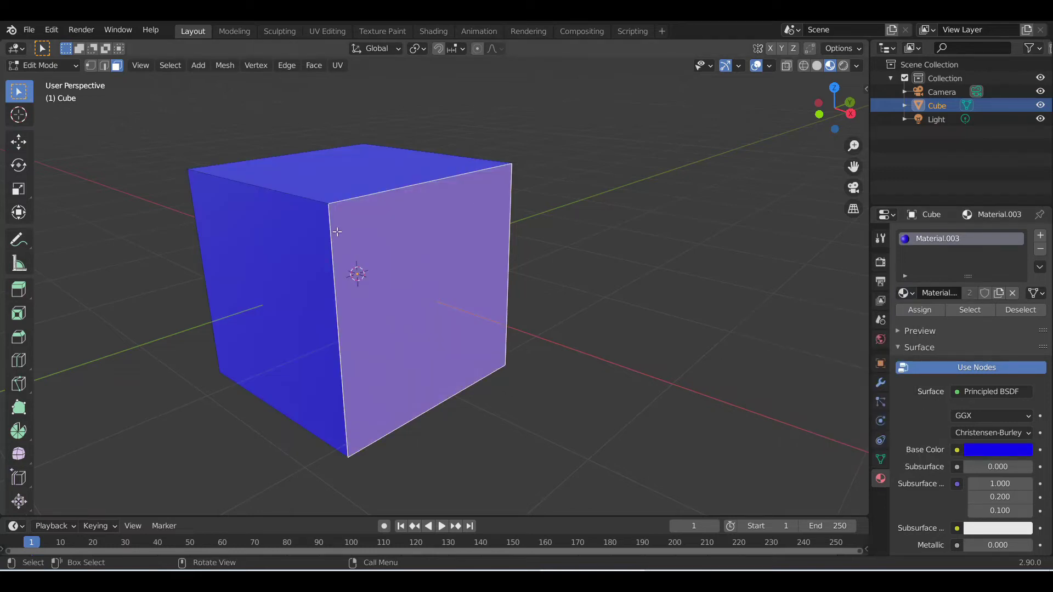
middle_click_drag(408, 239, 375, 324)
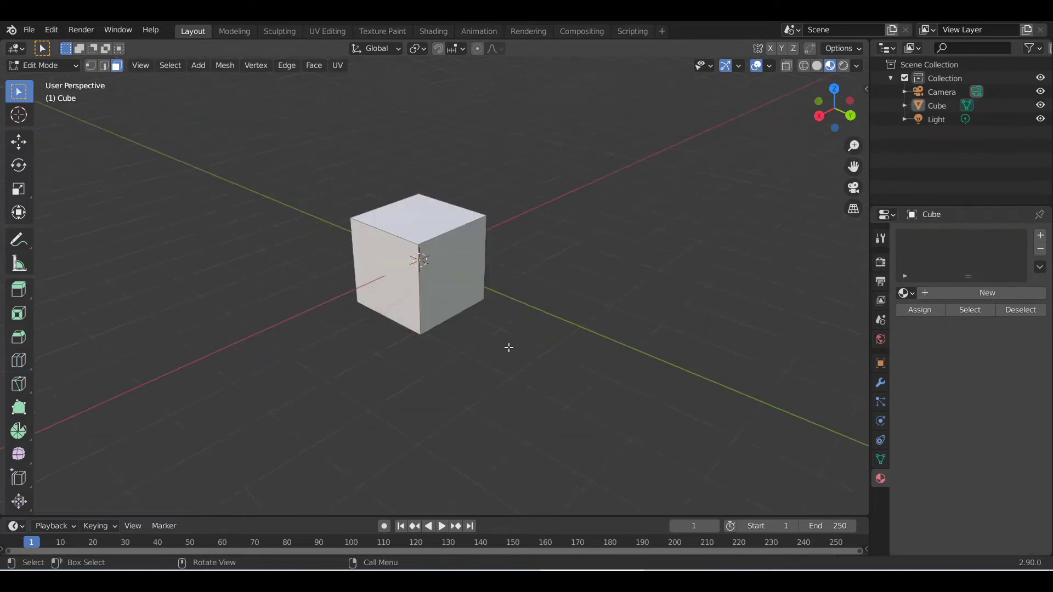
- Return to Object Mode and select the cube as a whole object
scroll(440, 320, "up", 2)
middle_click_drag(463, 340, 410, 339)
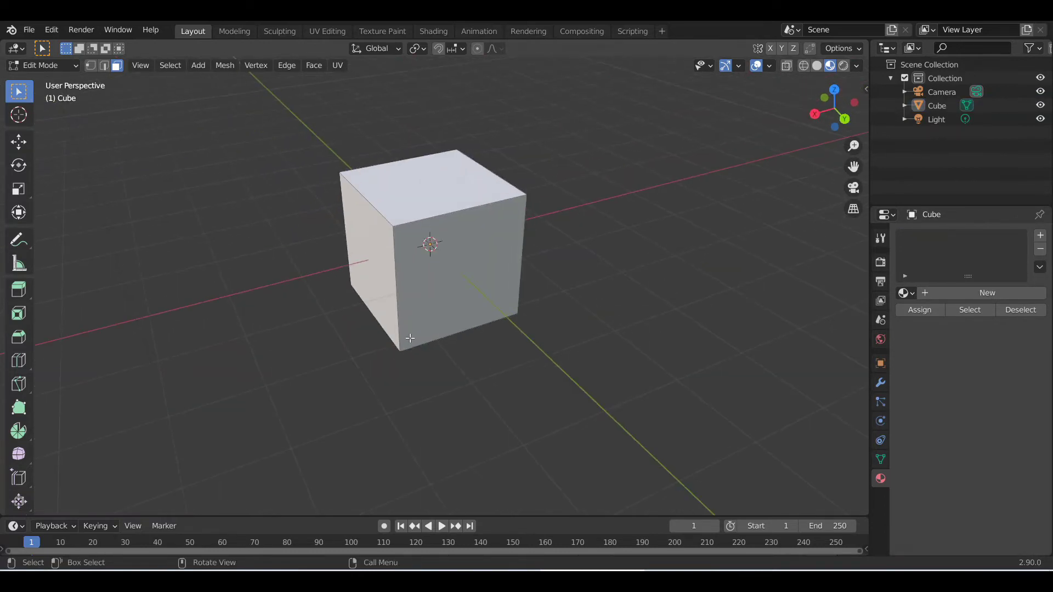
middle_click_drag(380, 293, 520, 274)
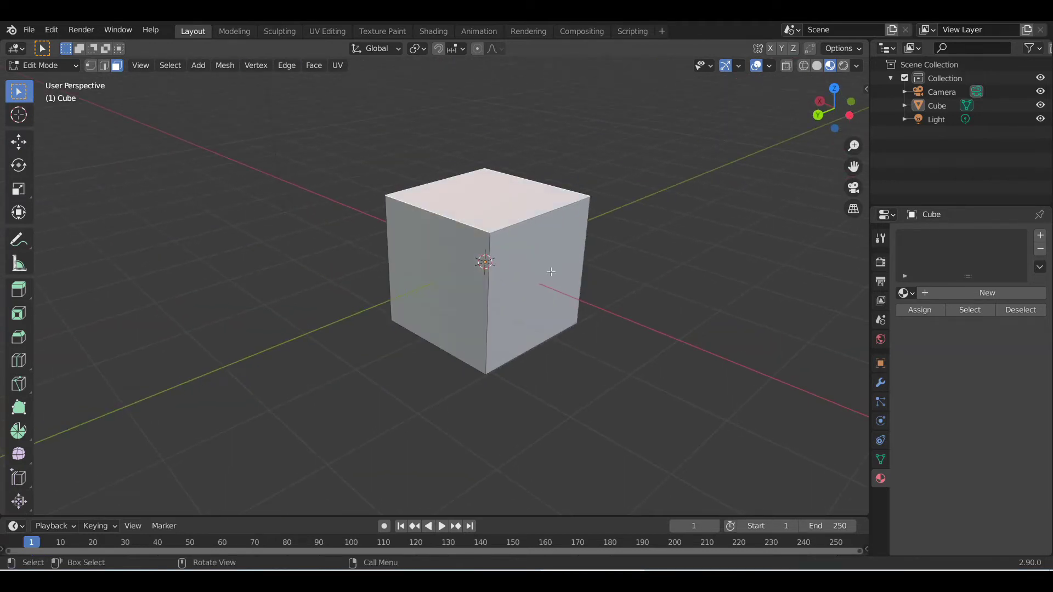
middle_click_drag(451, 281, 443, 310)
middle_click_drag(537, 319, 476, 318)
left_click(43, 65)
left_click(33, 79)
scroll(476, 318, "down", 4)
left_click(473, 260)
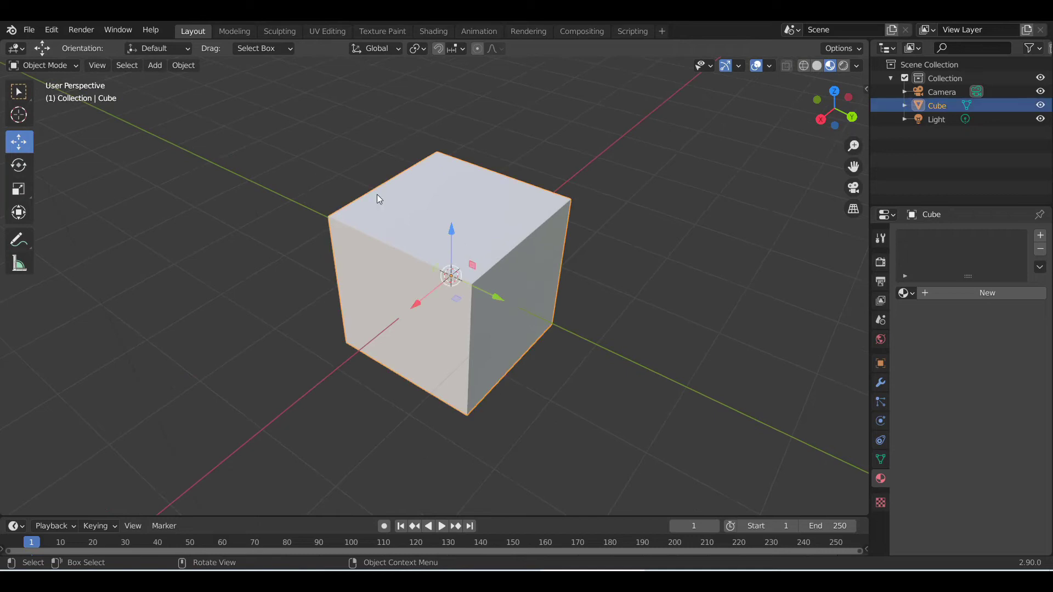
- Enter Edit Mode on the cube and select its -X side face
left_click(43, 65)
left_click(34, 92)
middle_click_drag(296, 285, 604, 294)
left_click(407, 286)
middle_click_drag(408, 286, 313, 290)
left_click(524, 301)
scroll(466, 300, "down", 4)
middle_click_drag(466, 300, 713, 304)
- Create a new material with a blue base color on the cube and assign it to the selected face
left_click(967, 299)
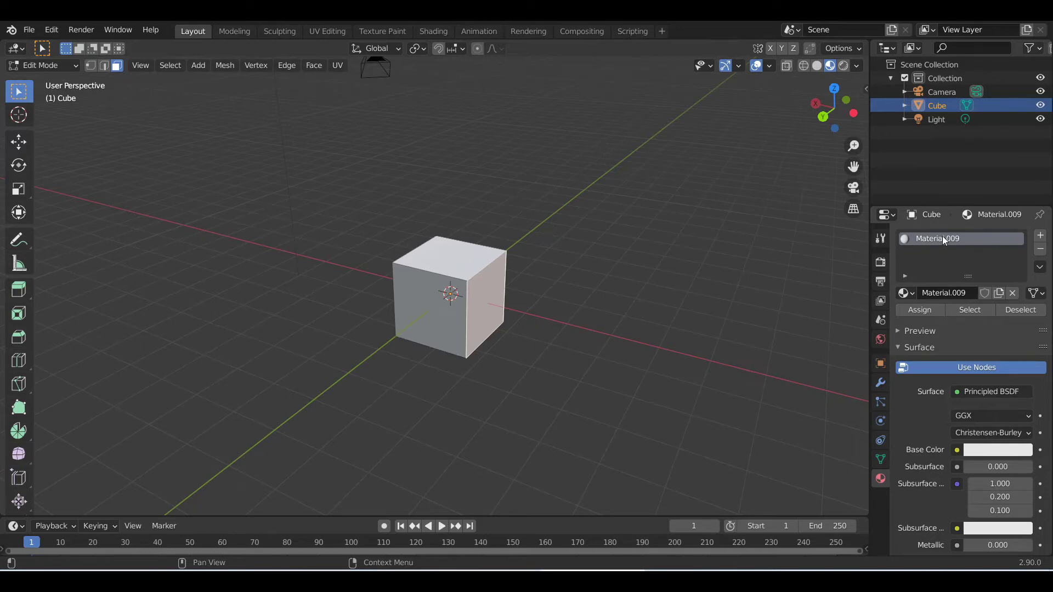
left_click(994, 448)
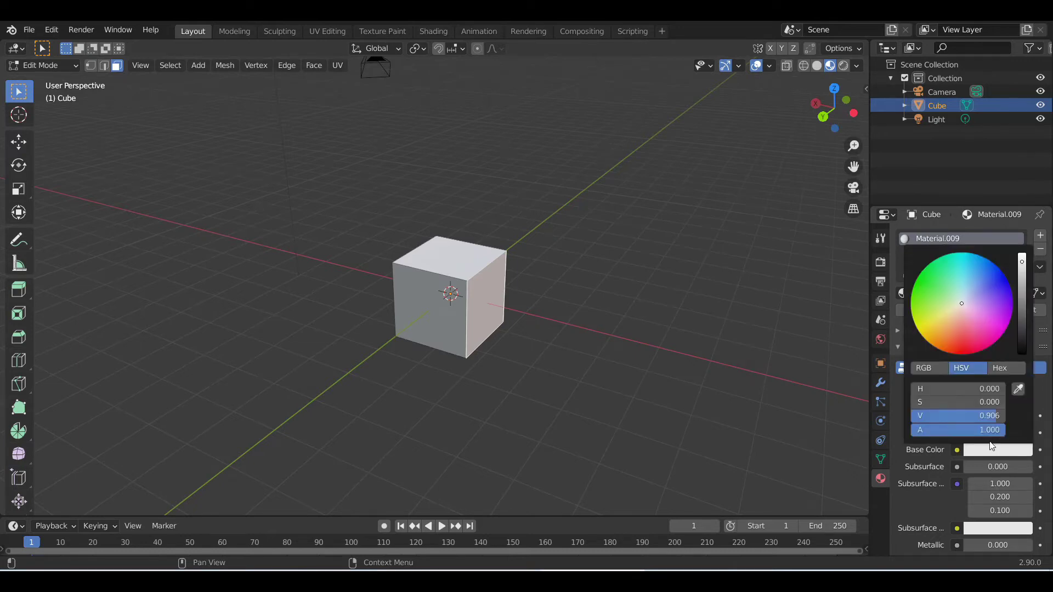
mouse_move(952, 308)
left_mouse_down()
mouse_move(1000, 276)
mouse_move(992, 286)
left_mouse_up()
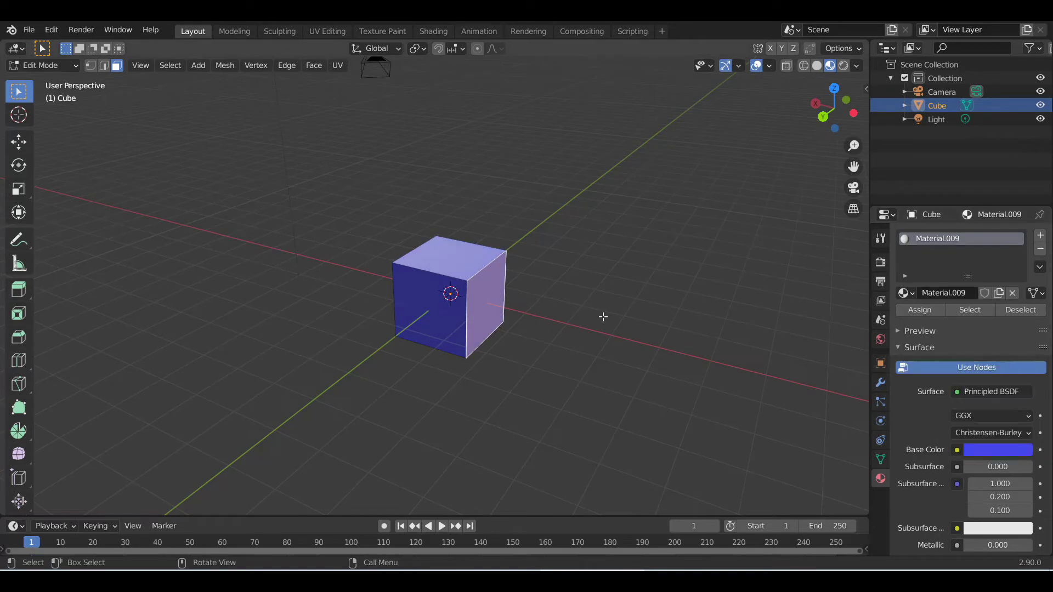
left_click(920, 308)
- Examine from several sides how the first material colors the cube's faces
middle_click_drag(552, 307, 571, 371)
scroll(480, 339, "up", 3)
scroll(571, 367, "down", 3)
middle_click_drag(514, 324, 505, 290)
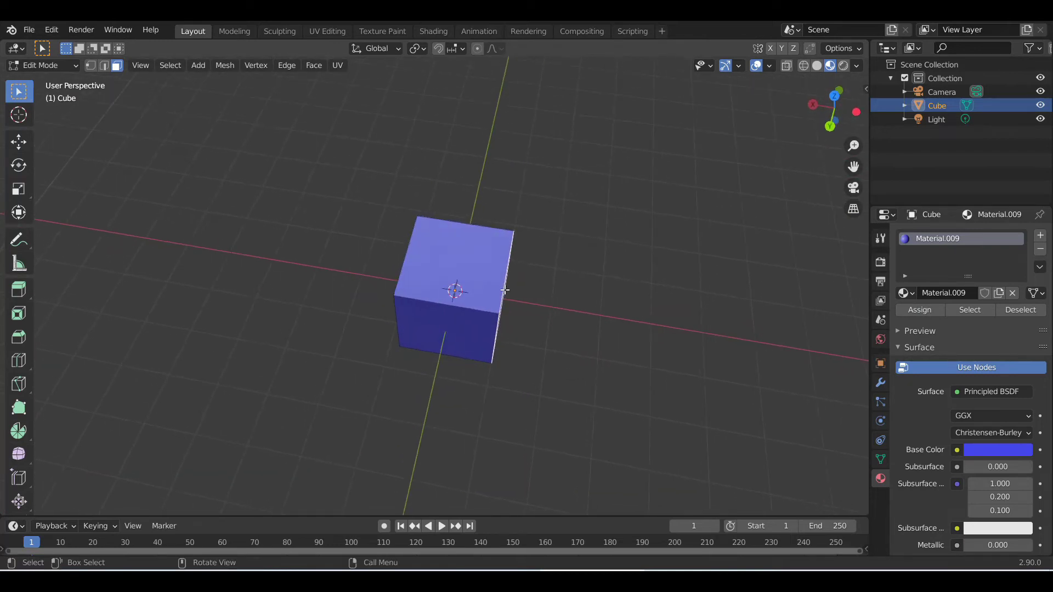
middle_click_drag(475, 363, 394, 315)
middle_click_drag(463, 329, 594, 337)
scroll(530, 312, "up", 3)
middle_click_drag(530, 312, 505, 305)
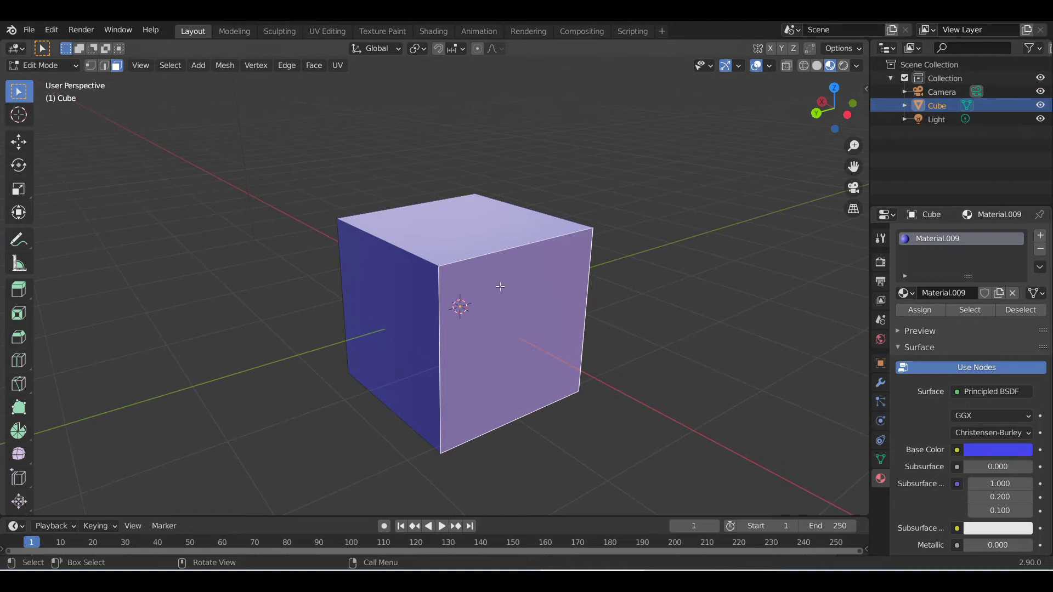
- Add a second material with a red base color and assign it to the cube's +Y side face
middle_click_drag(460, 305, 508, 280)
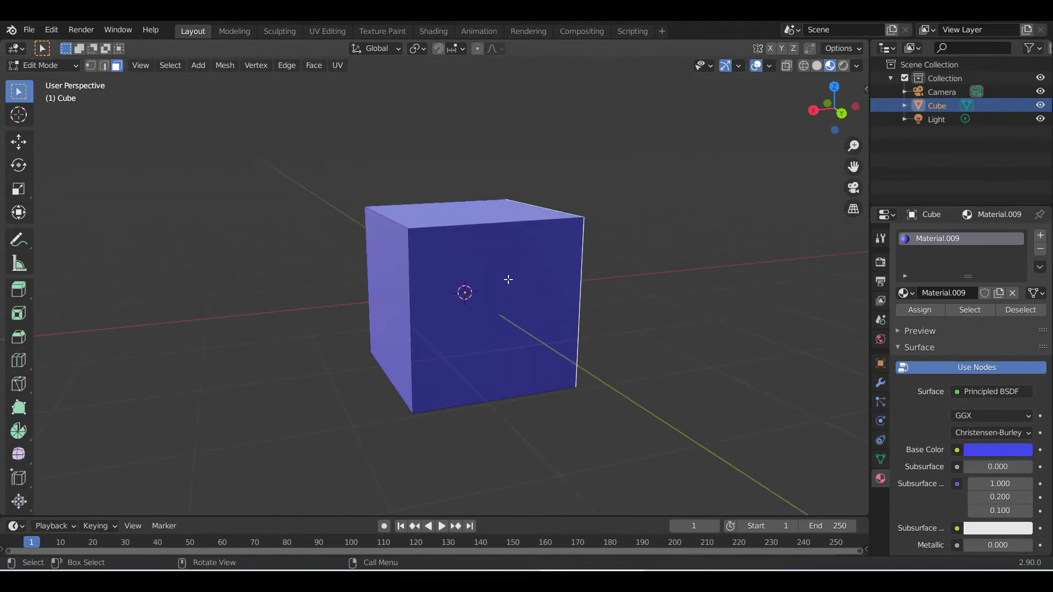
left_click(1040, 236)
left_click(965, 323)
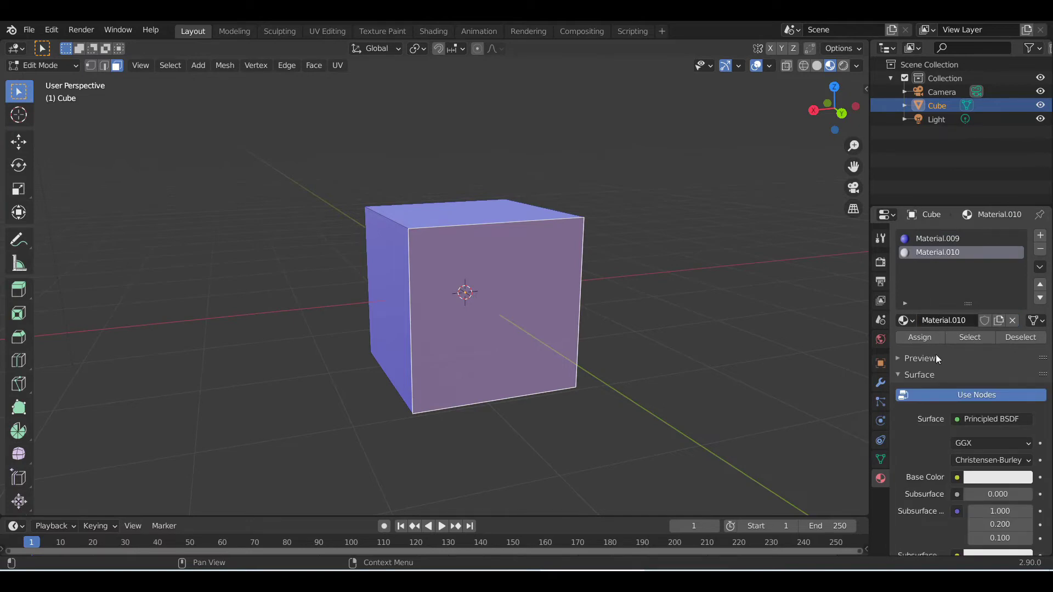
left_click(998, 475)
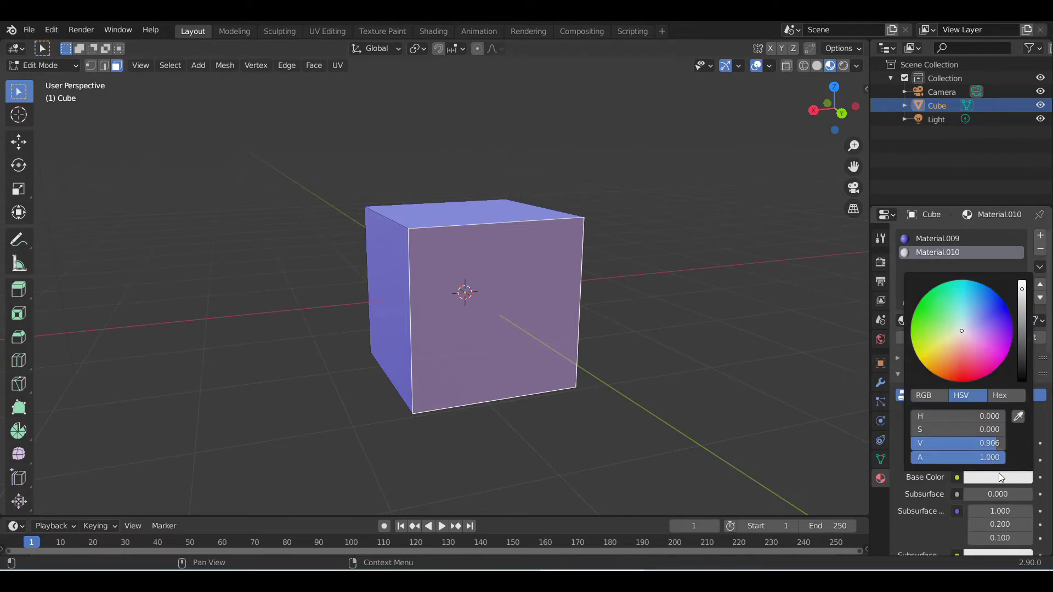
left_click_drag(965, 331, 961, 376)
middle_click_drag(554, 318, 767, 329)
left_click(930, 338)
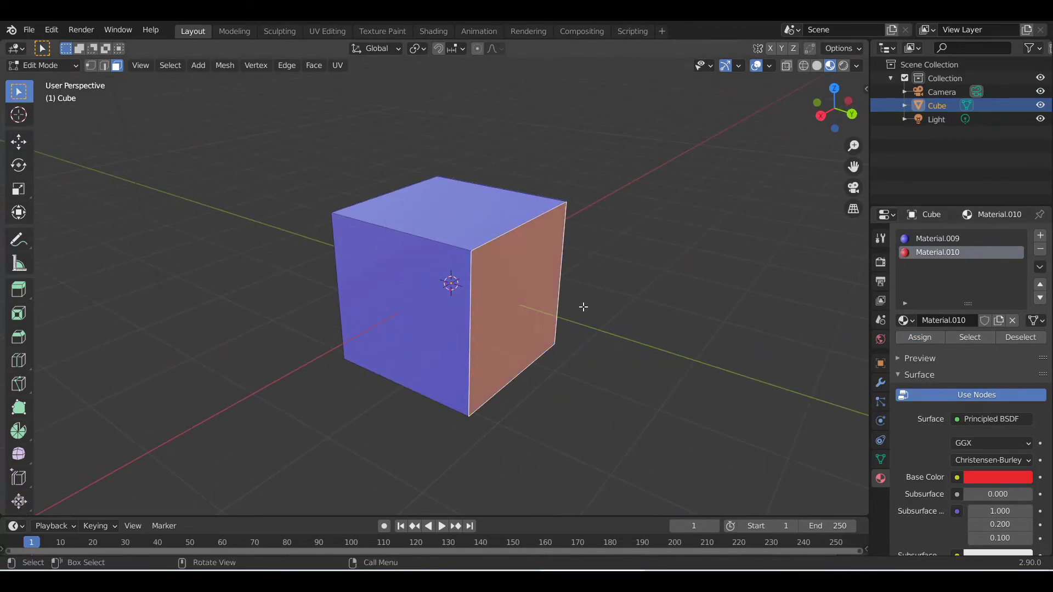
- Add a third material with a bright green base color and assign it to the cube's top face
middle_click_drag(667, 335, 457, 307)
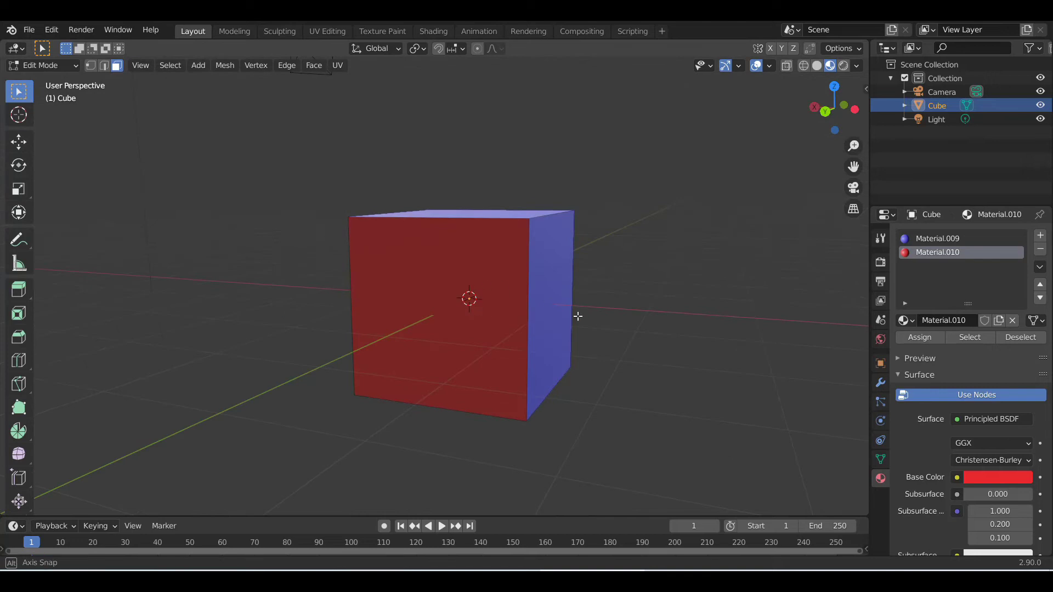
middle_click_drag(575, 313, 491, 314)
middle_click_drag(387, 322, 439, 319)
middle_click_drag(556, 326, 517, 303)
left_click(500, 266)
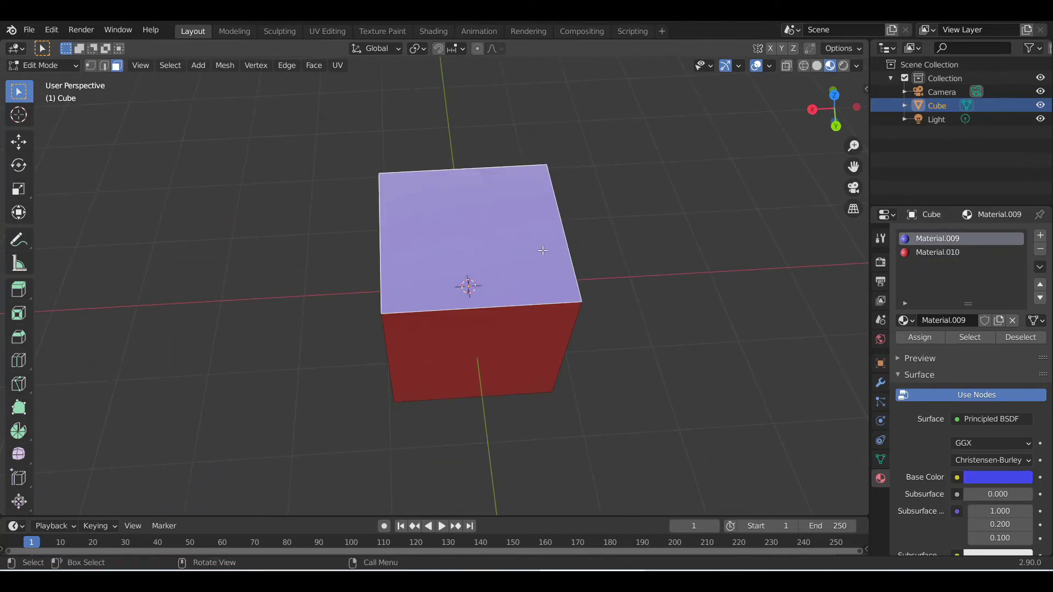
left_click(1039, 235)
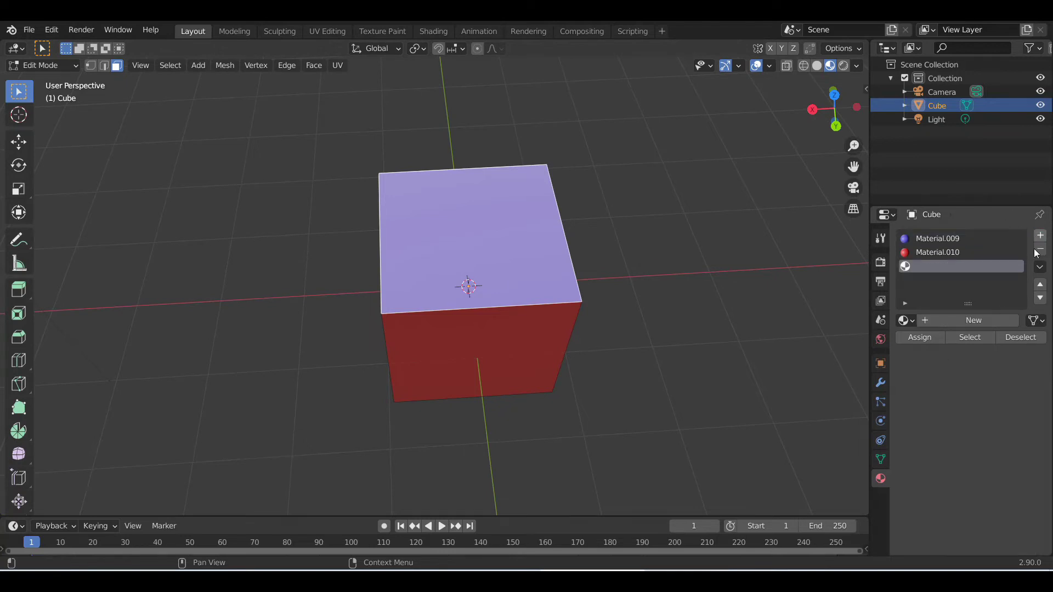
left_click(944, 322)
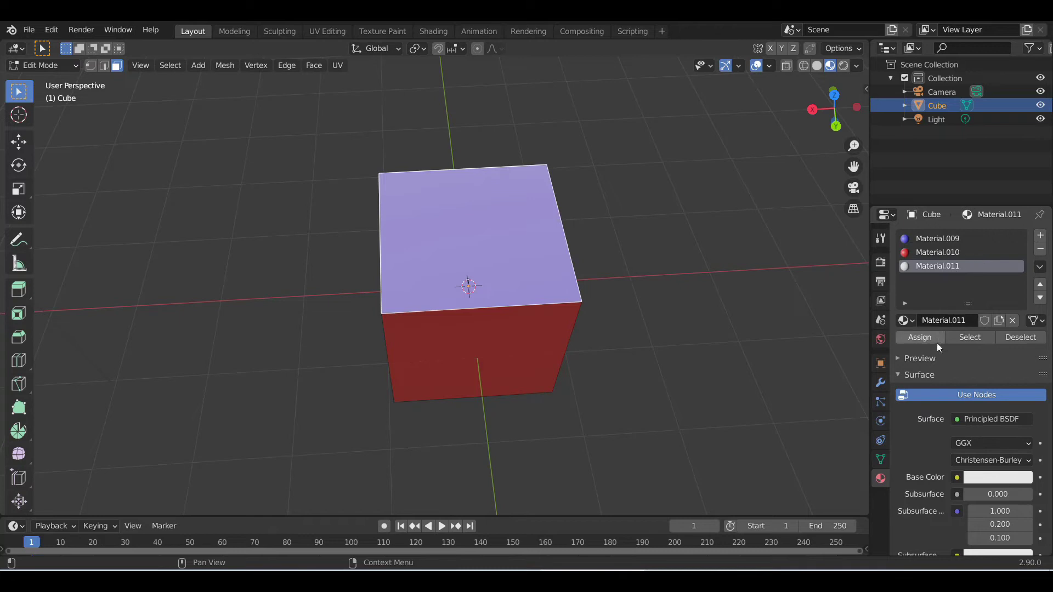
left_click(992, 478)
left_click(923, 311)
left_click_drag(924, 312, 912, 320)
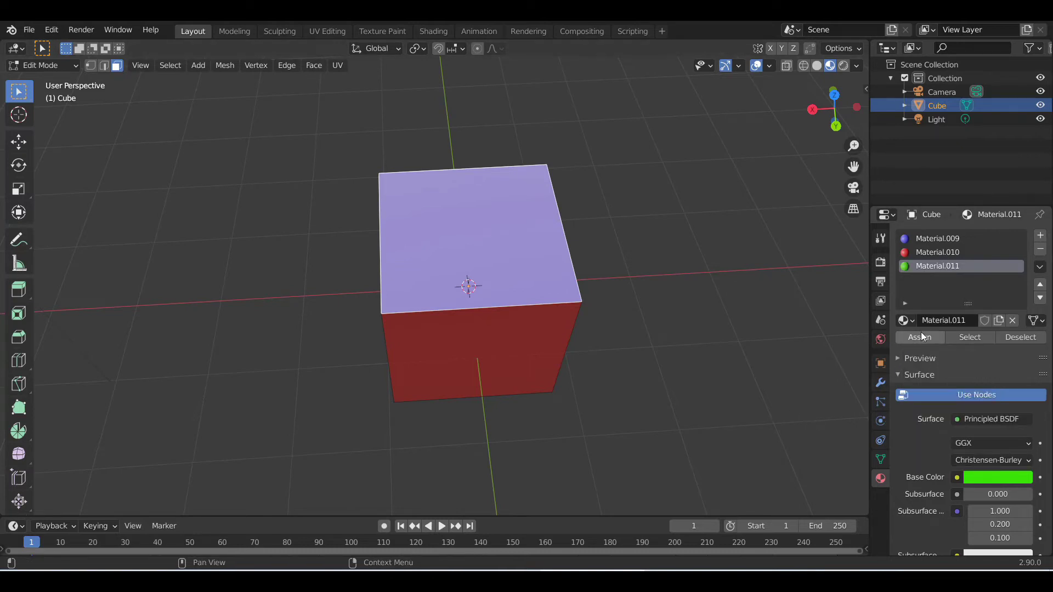
left_click(921, 336)
- Add a fourth material with a magenta base color and assign it to the cube's -Y side face
middle_click_drag(526, 322, 354, 327)
left_click(354, 327)
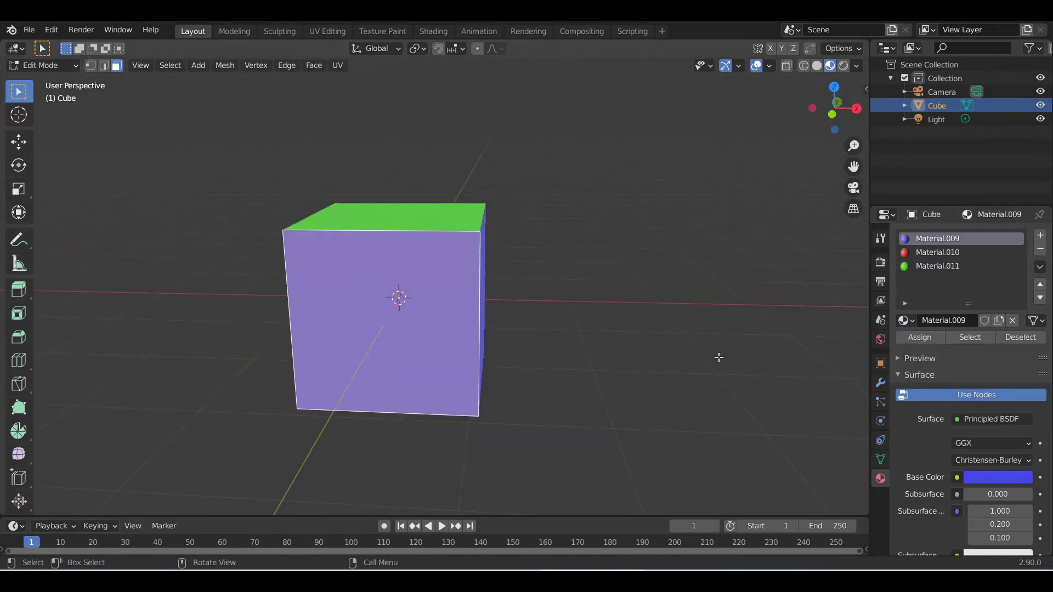
left_click(1039, 235)
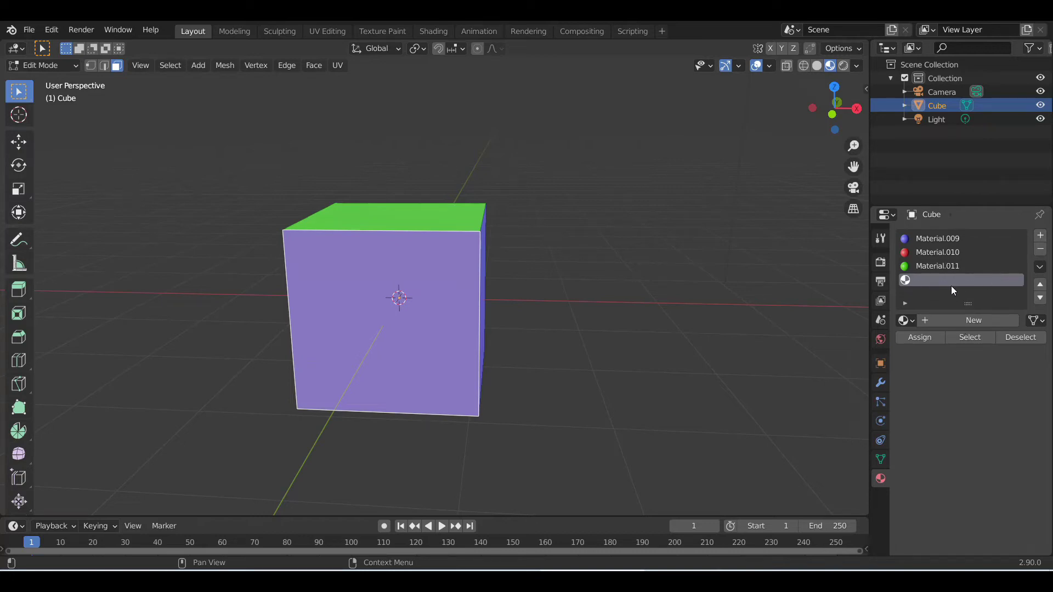
middle_click_drag(532, 312, 502, 324)
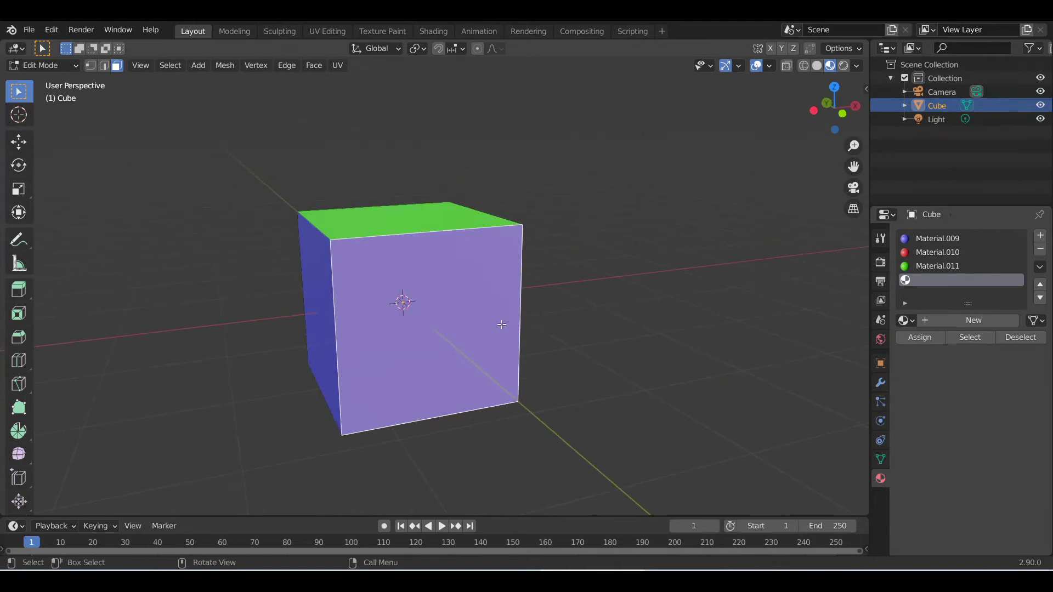
left_click(968, 321)
left_click(991, 478)
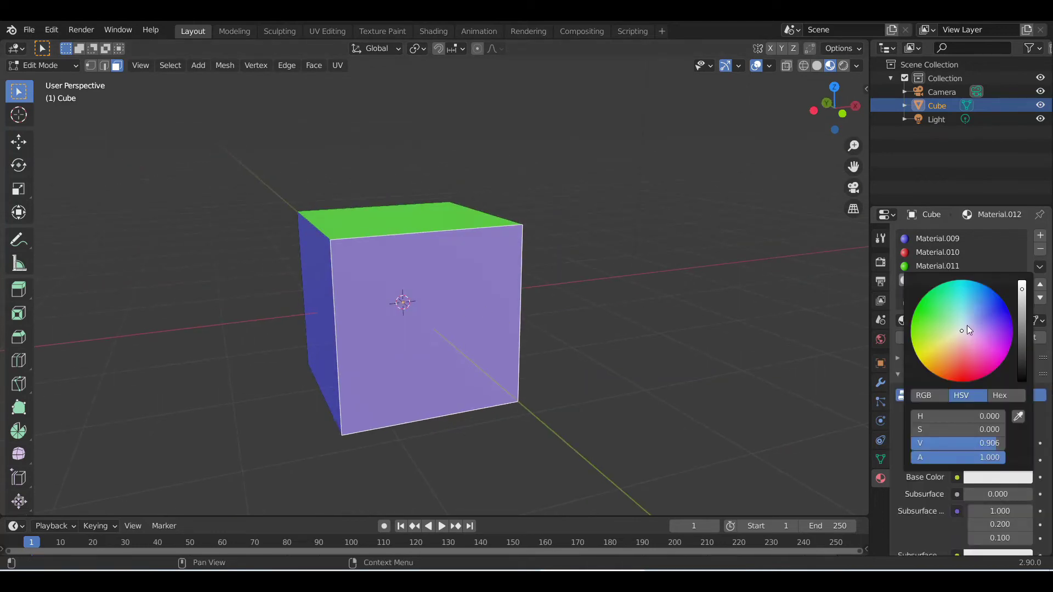
left_click_drag(971, 354, 1001, 356)
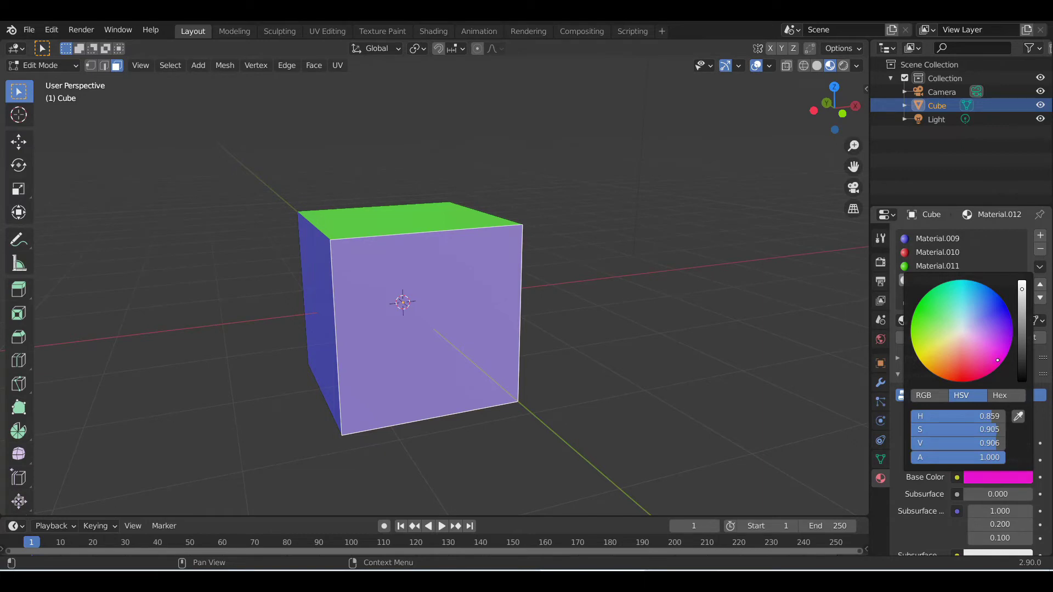
left_click(930, 337)
left_click(617, 342)
- Add a fifth material with an orange base color and assign it to the cube's +X side face
middle_click_drag(510, 356, 418, 295)
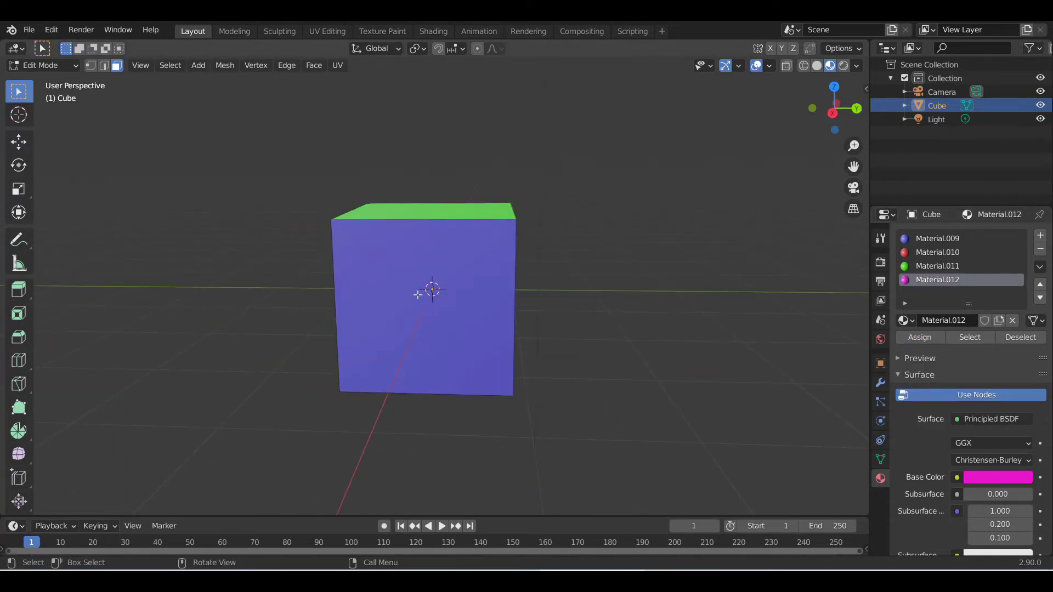
middle_click_drag(431, 333, 480, 321)
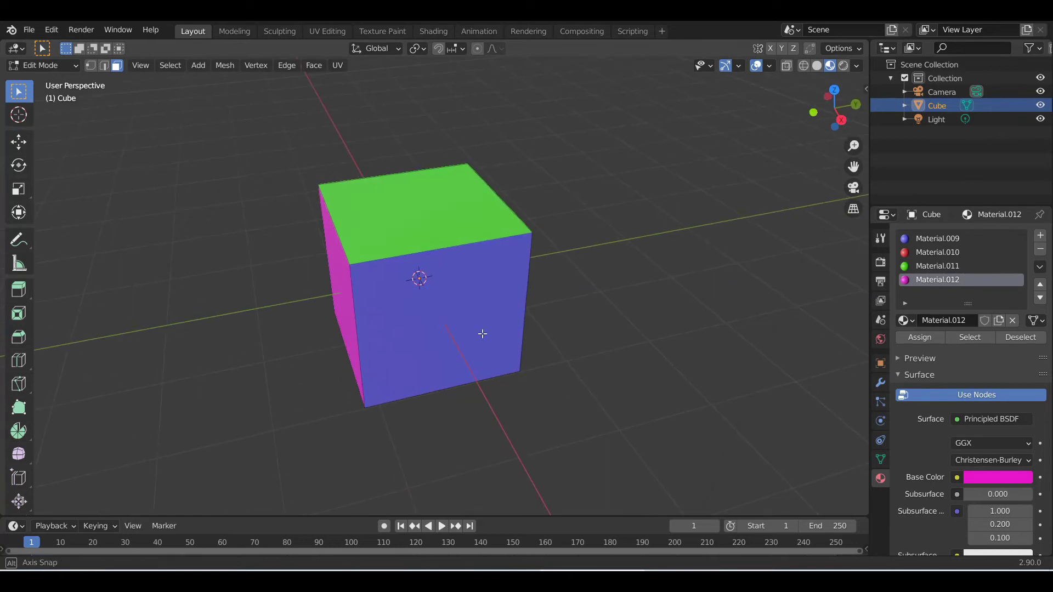
left_click(1041, 237)
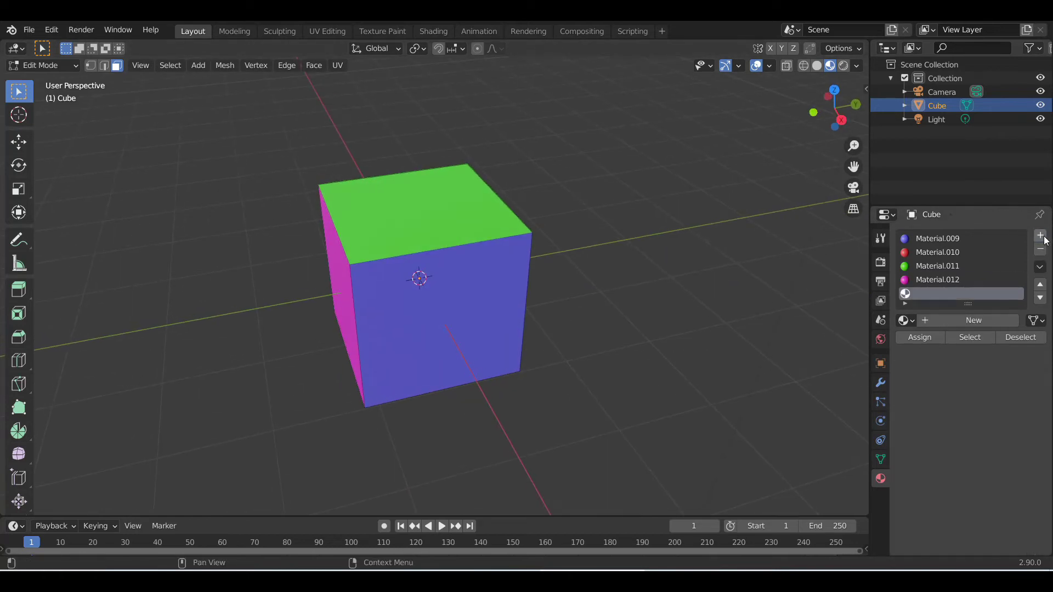
left_click(963, 320)
left_click(990, 478)
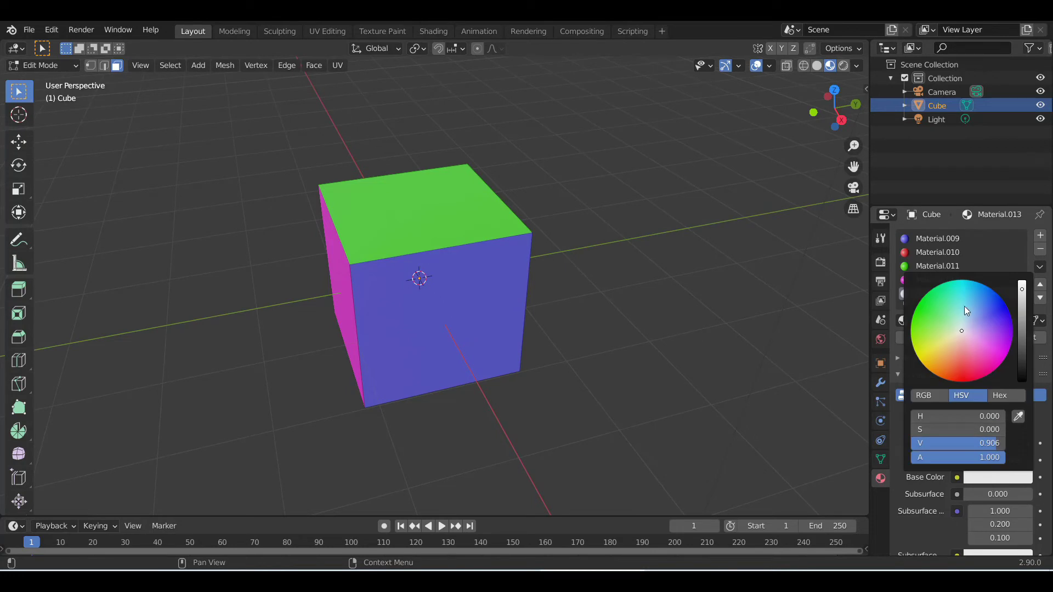
left_click_drag(958, 340, 944, 369)
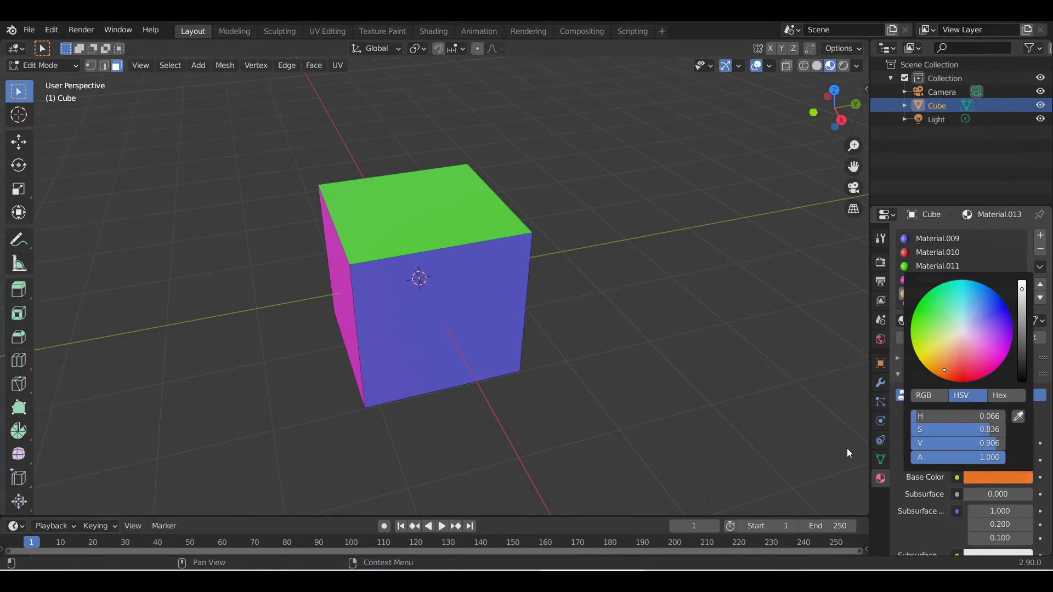
left_click(411, 306)
left_click(937, 294)
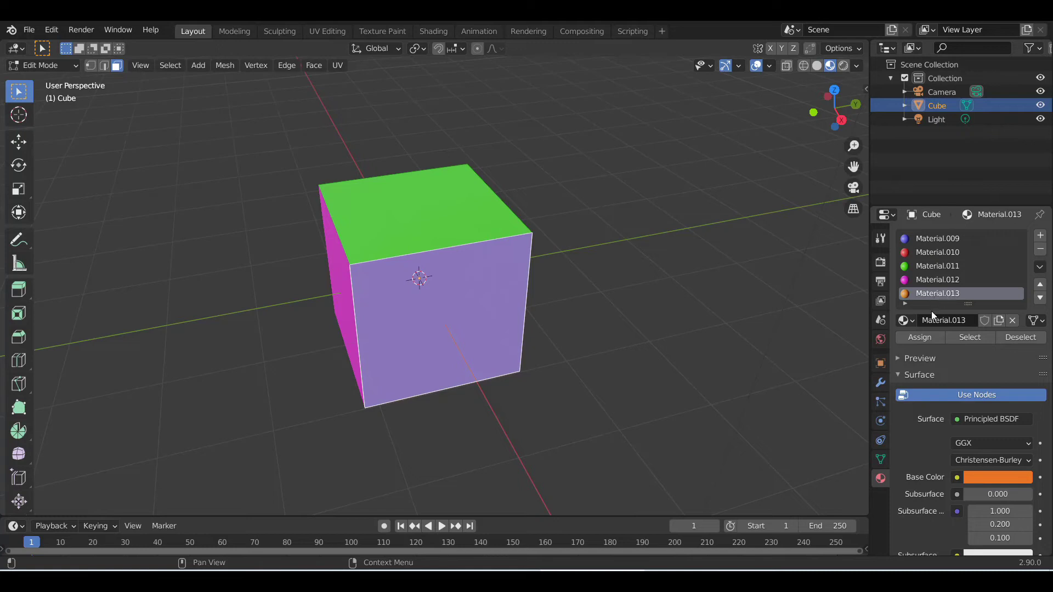
left_click(921, 338)
- Add a sixth material with a turquoise base color and assign it to the cube's bottom face
middle_click_drag(614, 315, 455, 340)
left_click(454, 348)
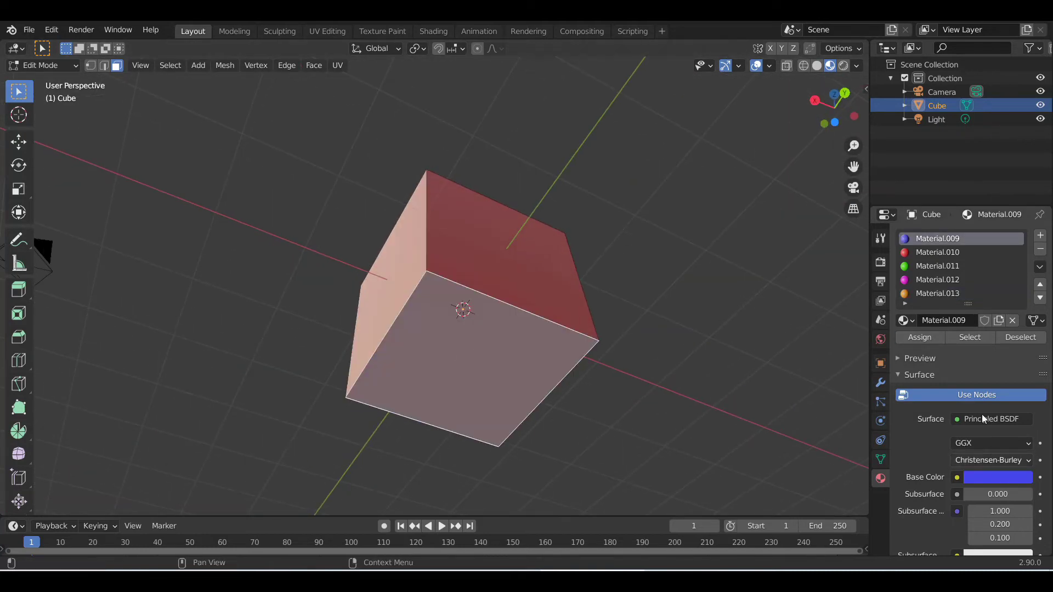
left_click(1040, 235)
left_click(950, 321)
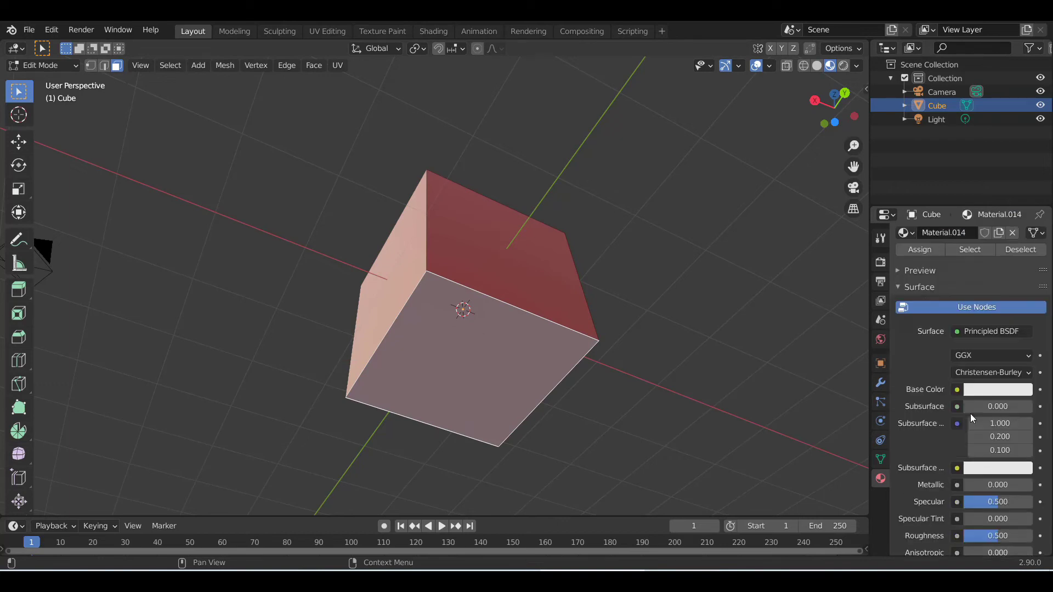
left_click(994, 388)
mouse_move(981, 246)
left_mouse_down()
mouse_move(1004, 236)
mouse_move(992, 214)
mouse_move(956, 196)
left_mouse_up()
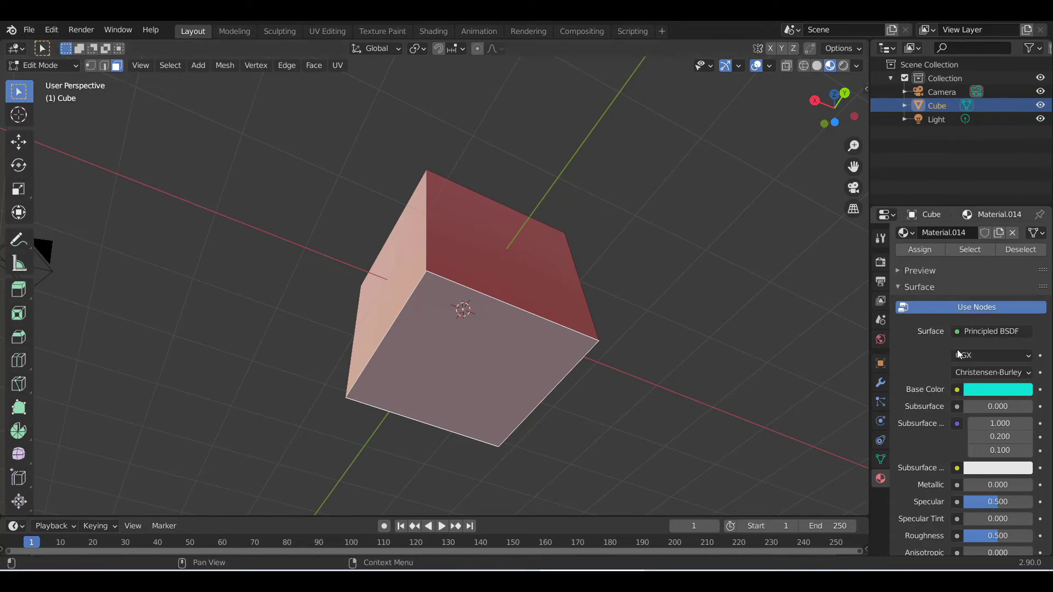
left_click(919, 249)
- Return to Object Mode, delete the multicolored cube and unlink the World from the scene
scroll(628, 401, "up", 1)
middle_click_drag(580, 418, 526, 428)
scroll(524, 405, "down", 4)
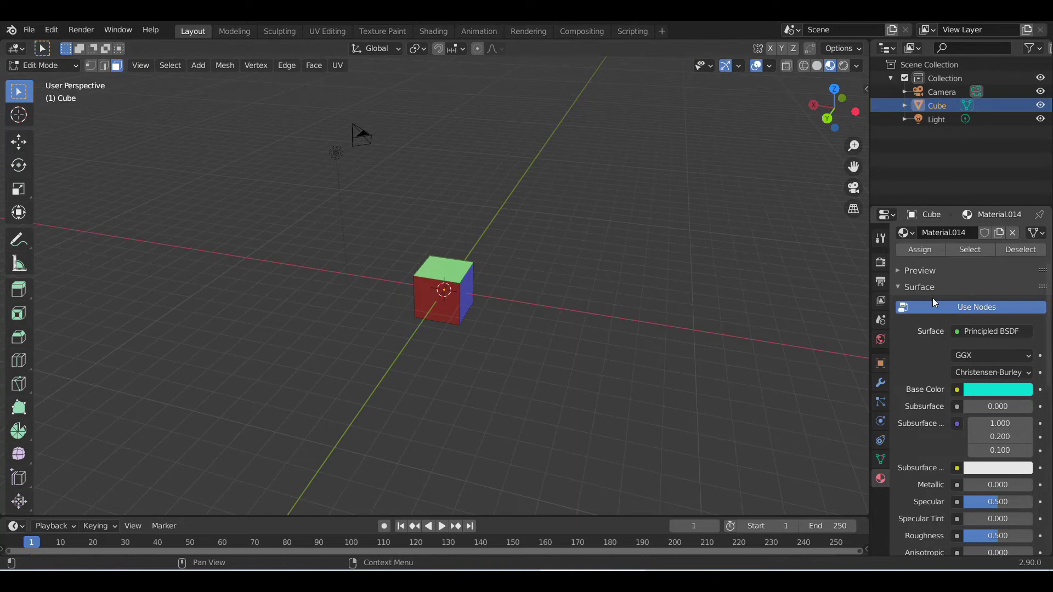
scroll(228, 251, "up", 2)
left_click(41, 66)
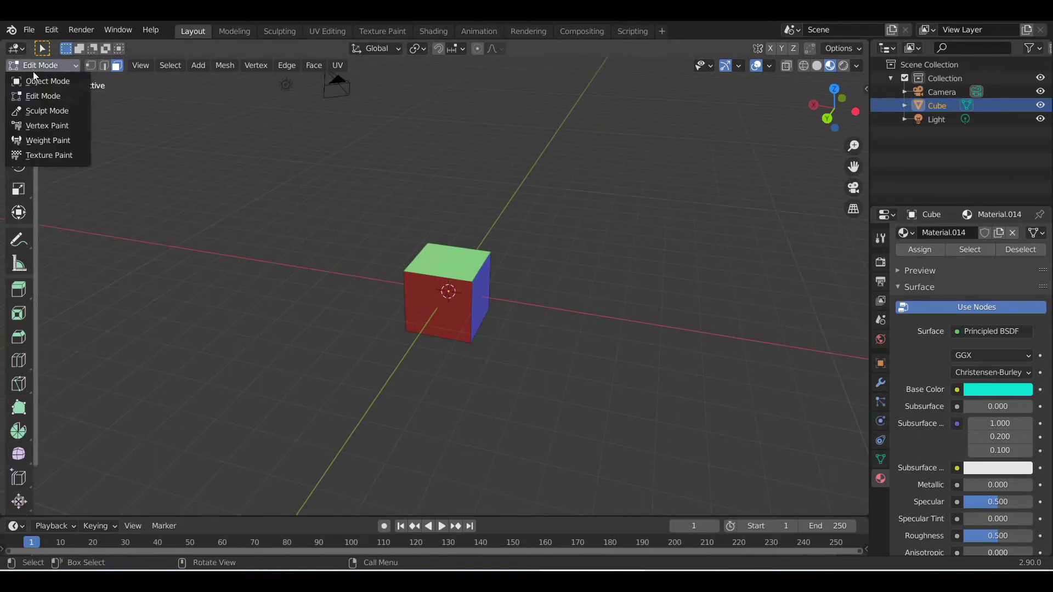
left_click(37, 81)
middle_click_drag(554, 331, 503, 308)
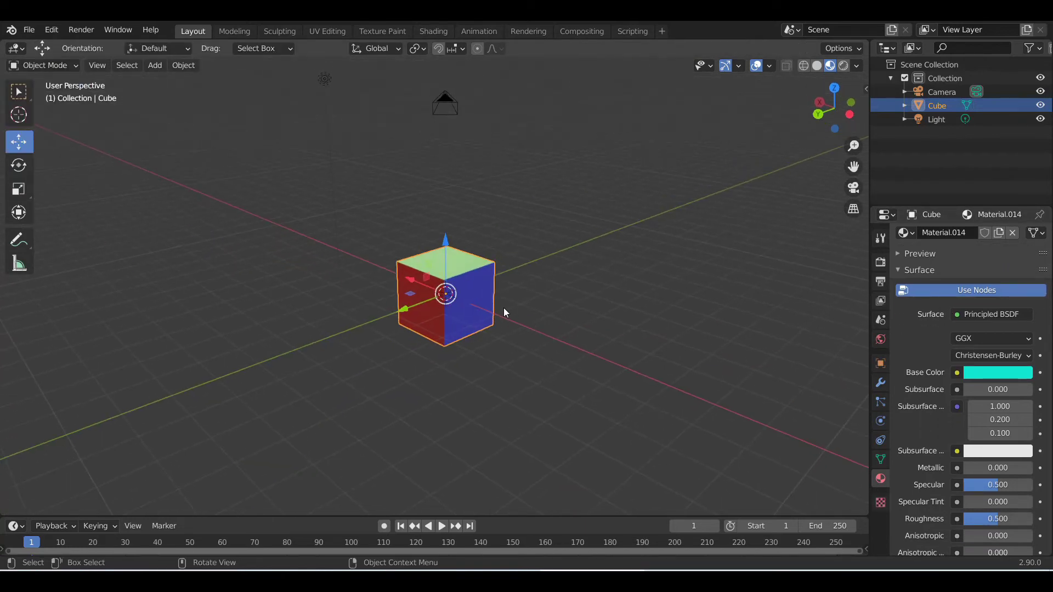
key("Delete")
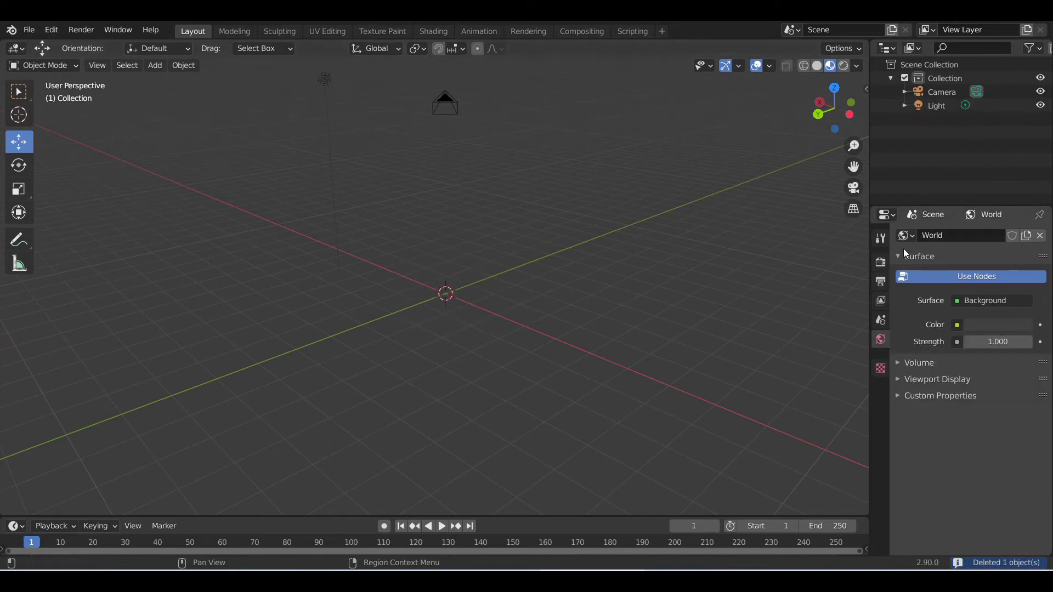
left_click(1039, 236)
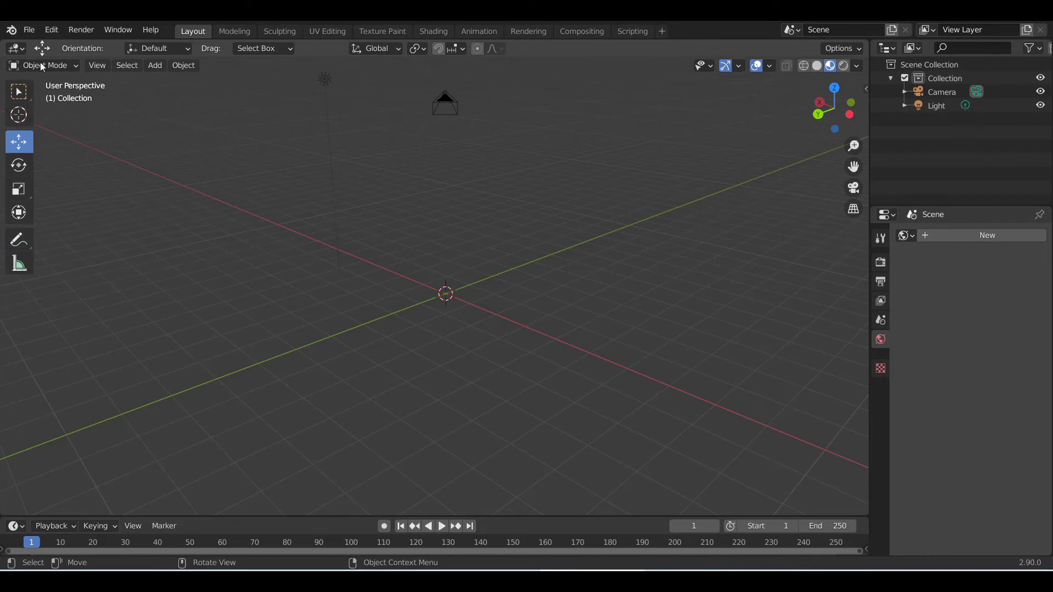
- Add a new cube mesh to the empty scene
left_click(155, 65)
mouse_move(228, 84)
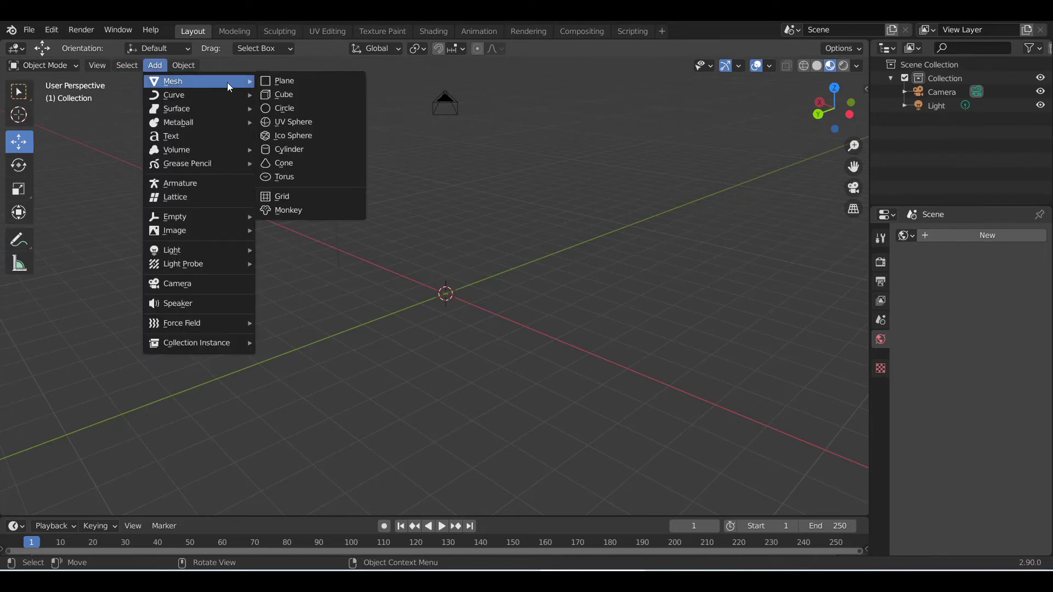
left_click(295, 94)
scroll(420, 209, "up", 2)
middle_click_drag(420, 209, 535, 311)
scroll(493, 323, "up", 2)
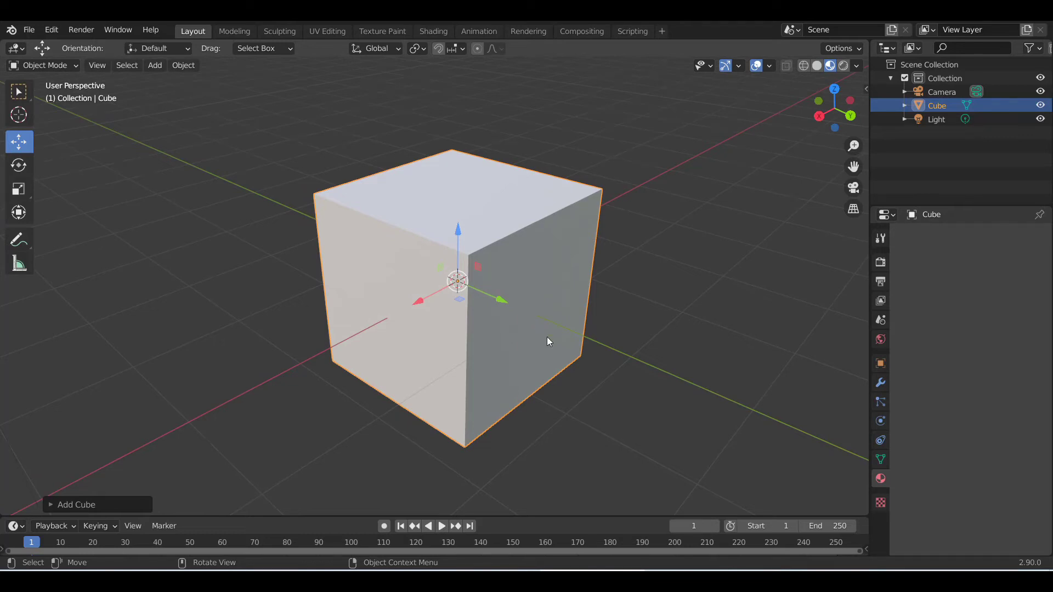
scroll(507, 393, "up", 2)
scroll(473, 385, "down", 1)
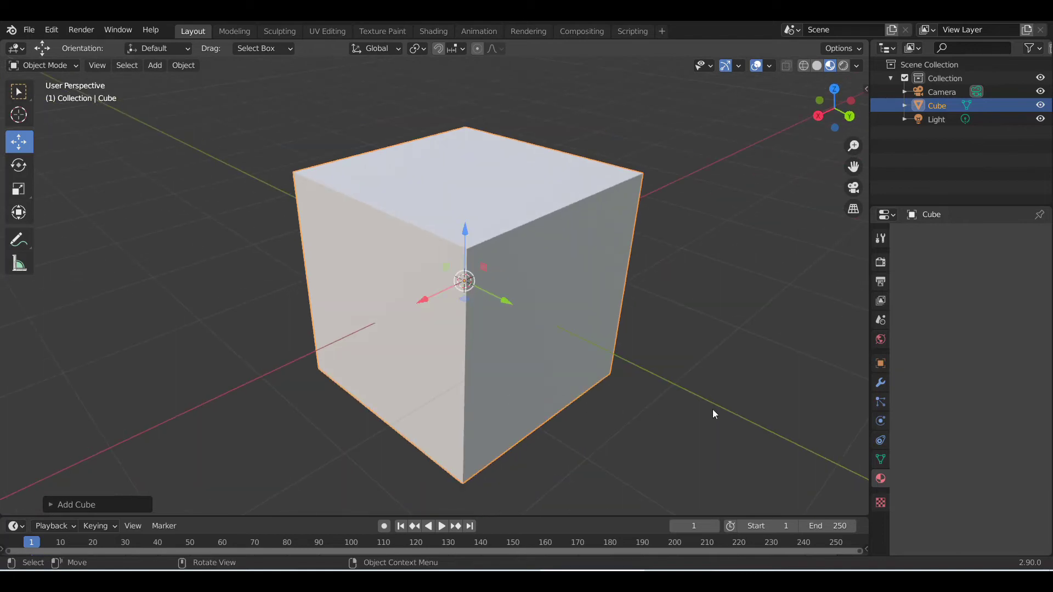
scroll(542, 337, "down", 1)
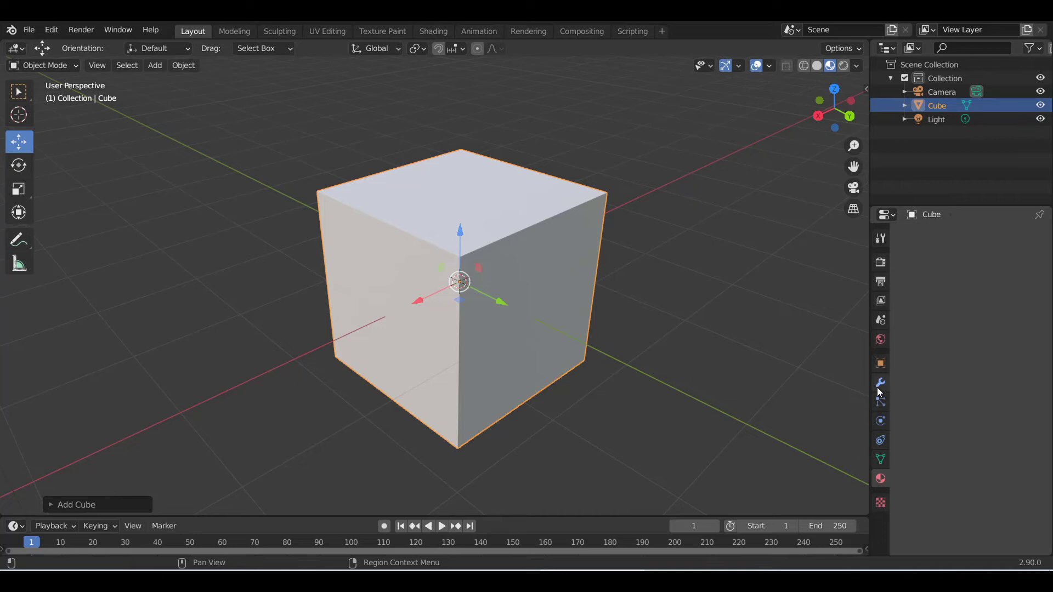
- Create a new material on the new cube and replace it with the existing blue Material.009
left_click(879, 479)
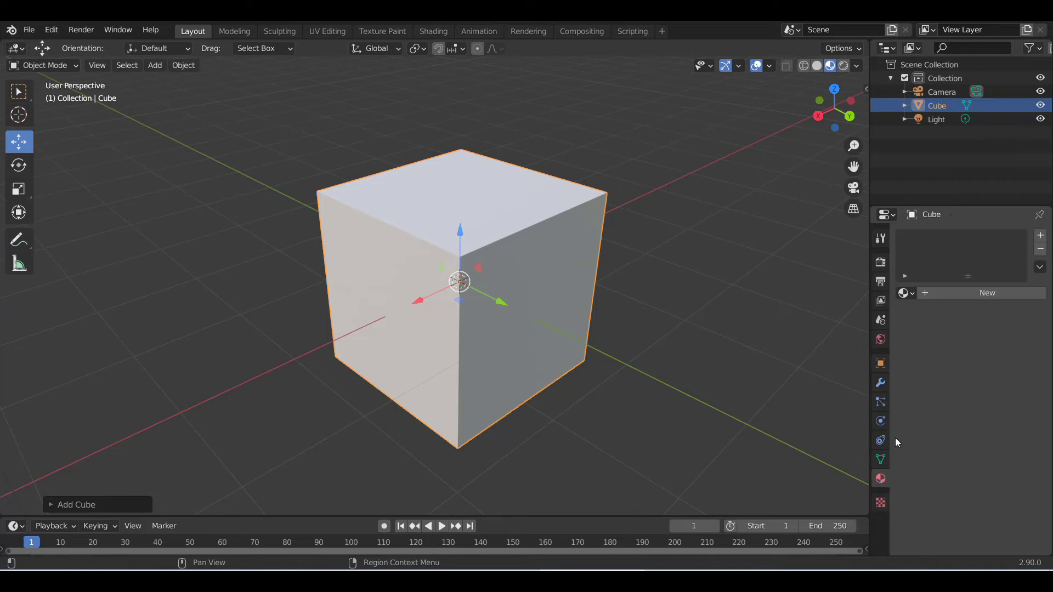
left_click(959, 293)
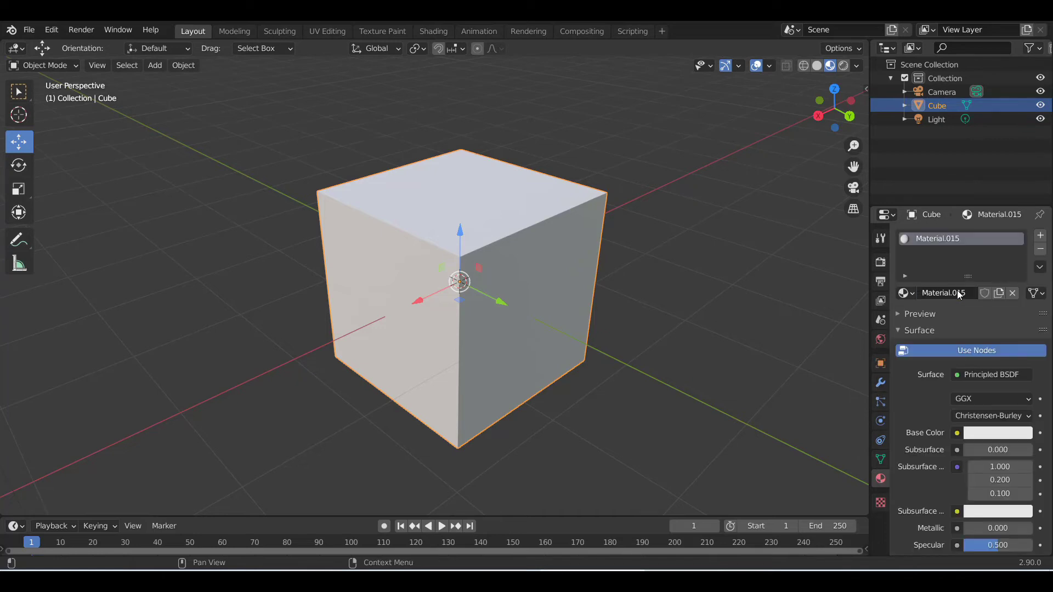
left_click(912, 294)
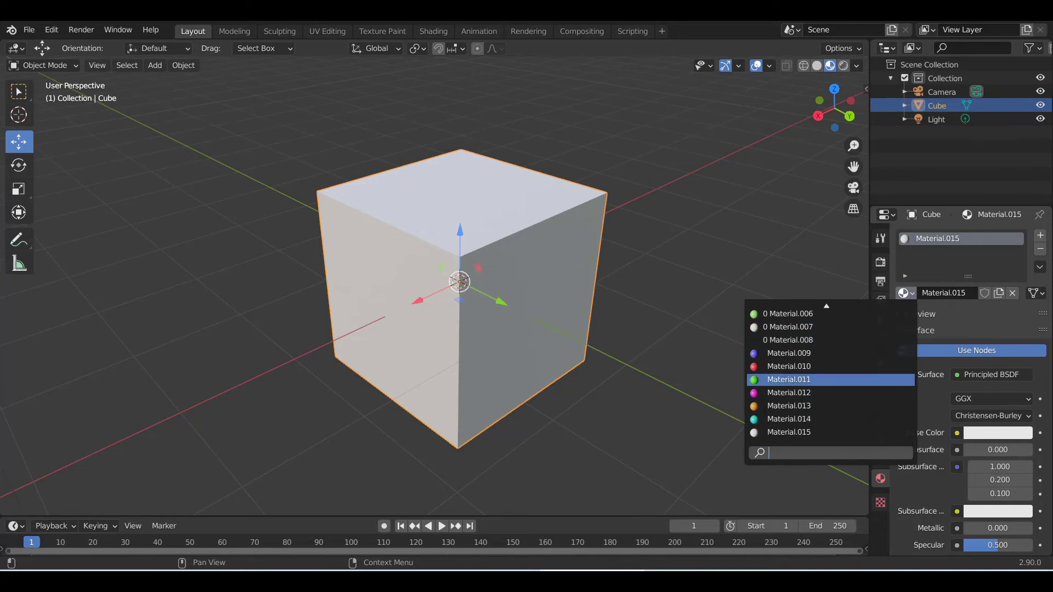
left_click(950, 262)
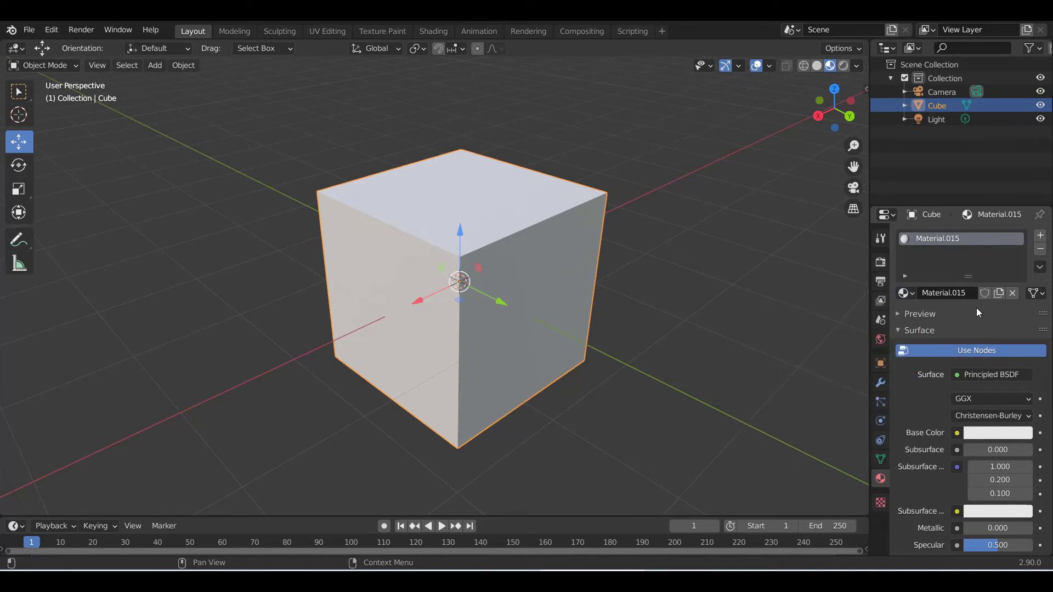
mouse_move(426, 299)
middle_mouse_down()
mouse_move(403, 307)
mouse_move(421, 306)
middle_mouse_up()
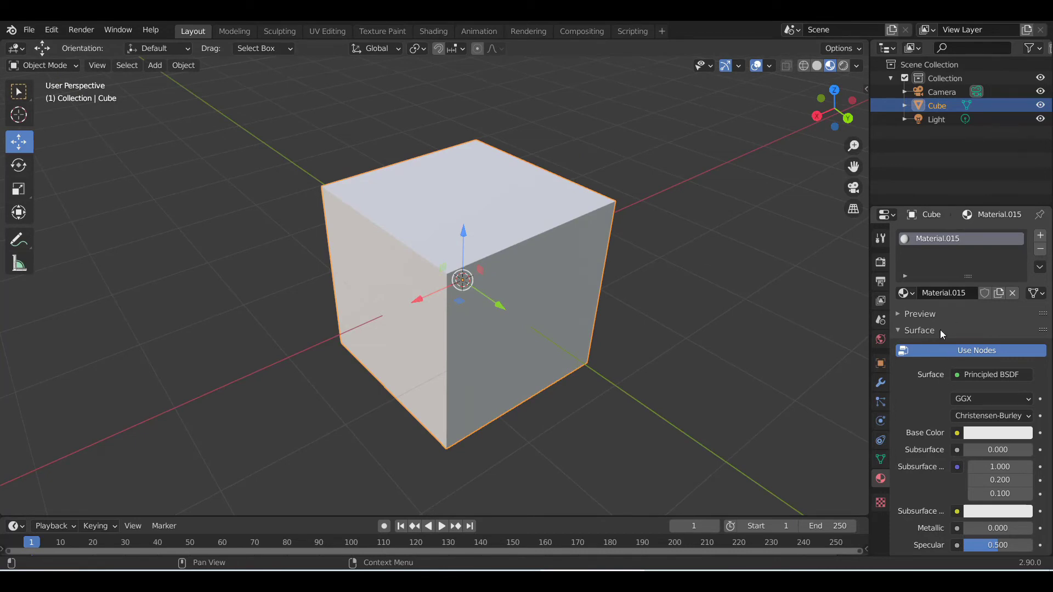
left_click(909, 293)
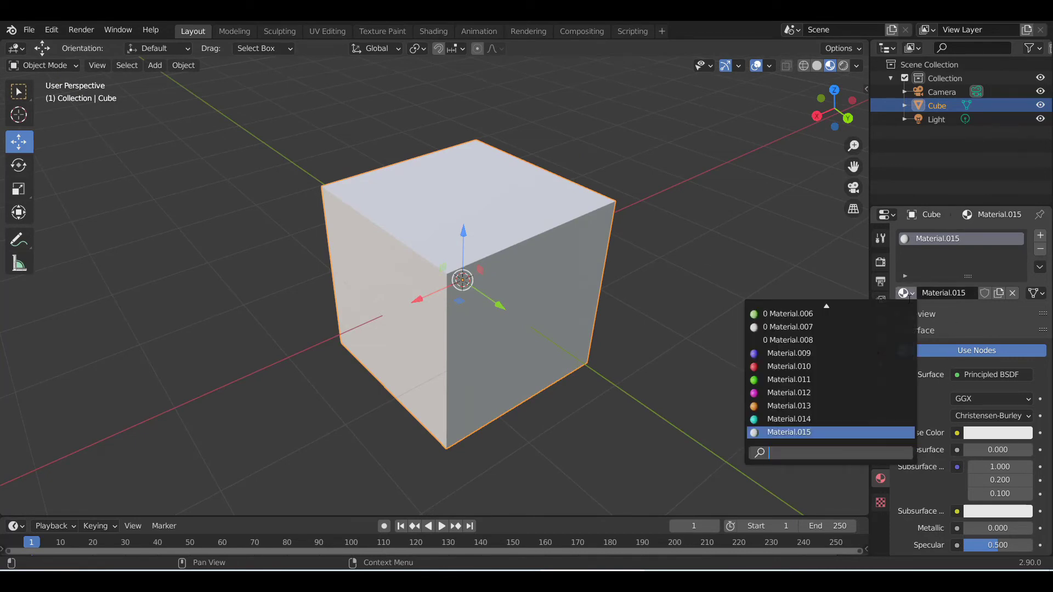
left_click(805, 353)
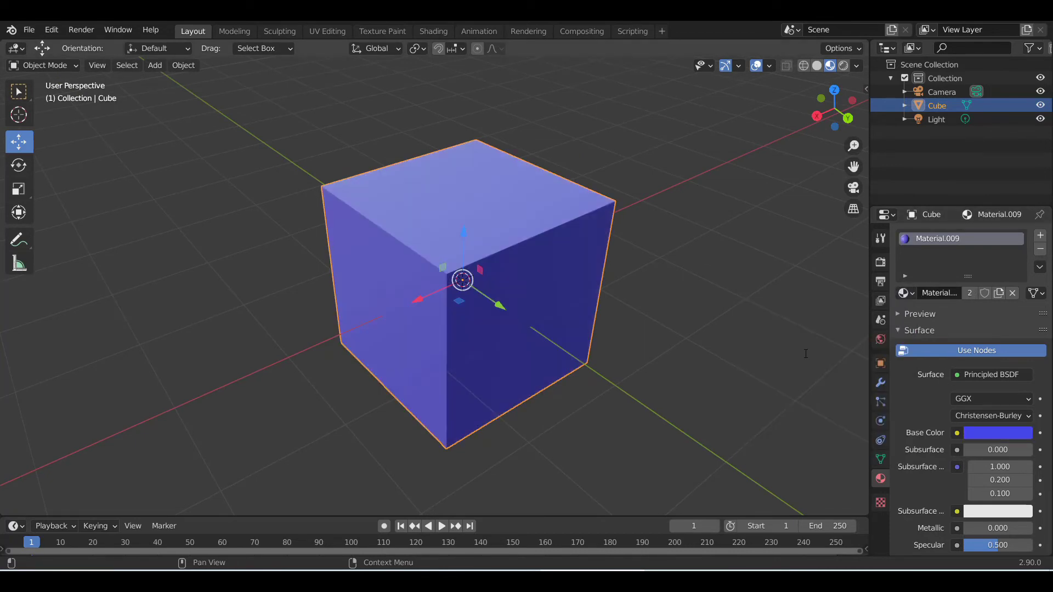
- Switch the cube's material to the existing red Material.002
left_click(906, 292)
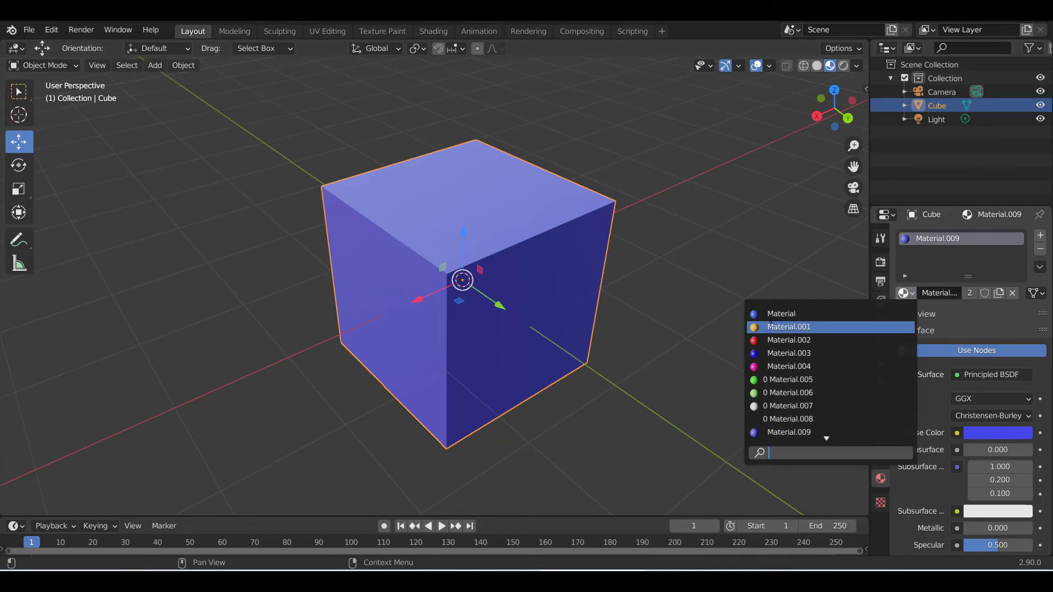
left_click(779, 341)
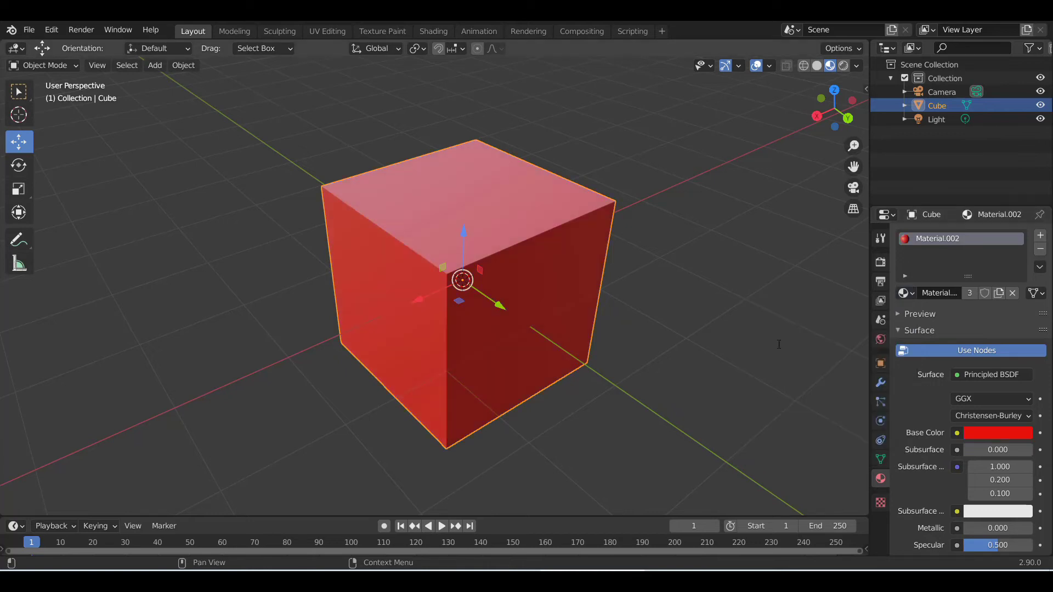
scroll(679, 385, "up", 3)
scroll(680, 385, "down", 4)
mouse_move(550, 424)
middle_mouse_down()
mouse_move(390, 420)
mouse_move(546, 419)
middle_mouse_up()
scroll(546, 419, "up", 3)
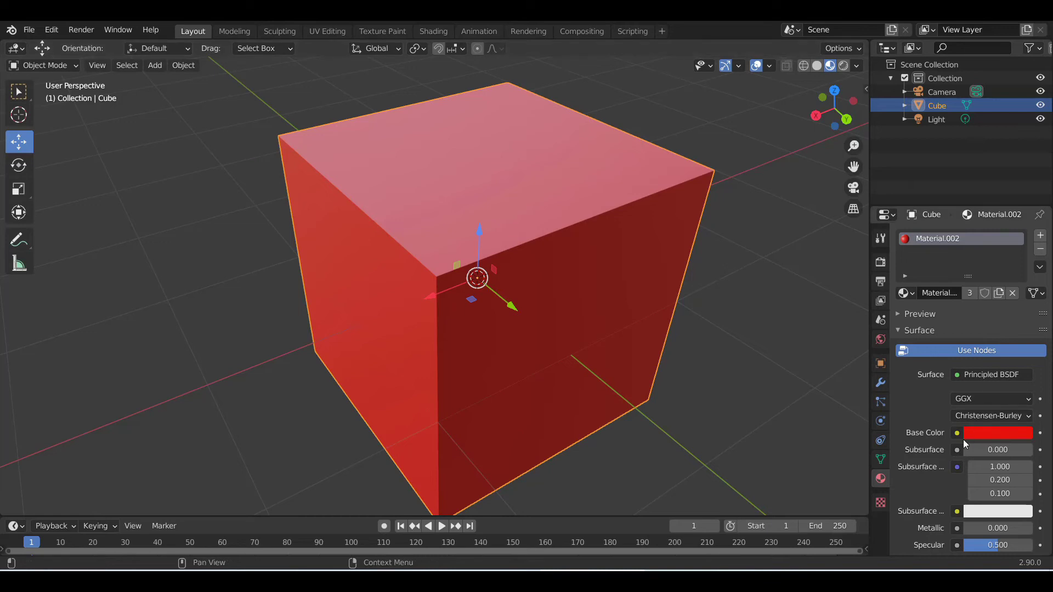
- Look through the Principled BSDF surface settings of the cube's red material
scroll(983, 458, "down", 2)
scroll(982, 458, "down", 2)
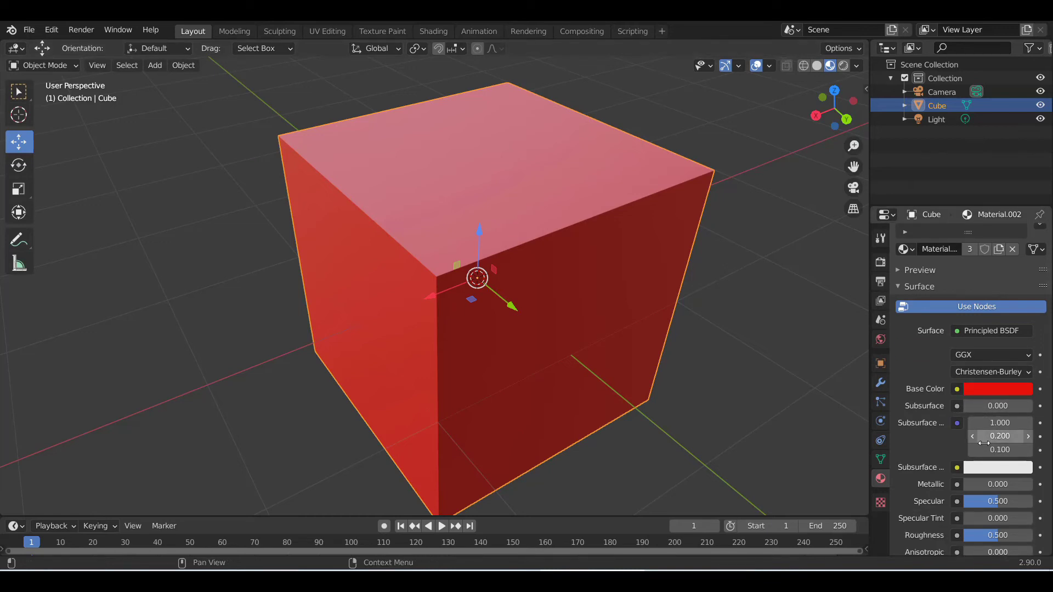
scroll(973, 438, "down", 3)
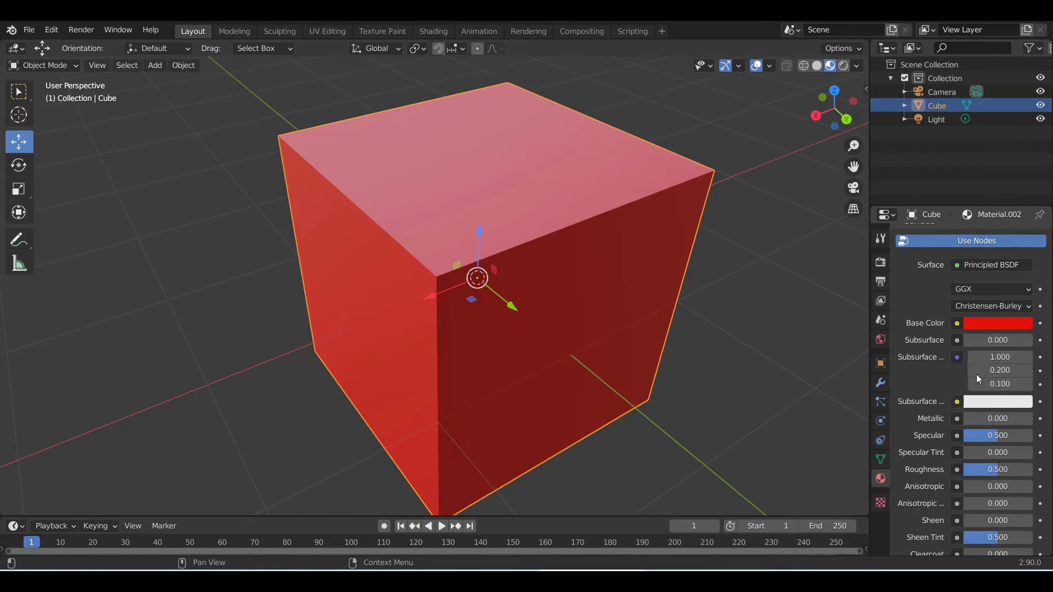
- Set the red material's Metallic to 1.000 and its Roughness to 0.004
scroll(982, 405, "down", 9)
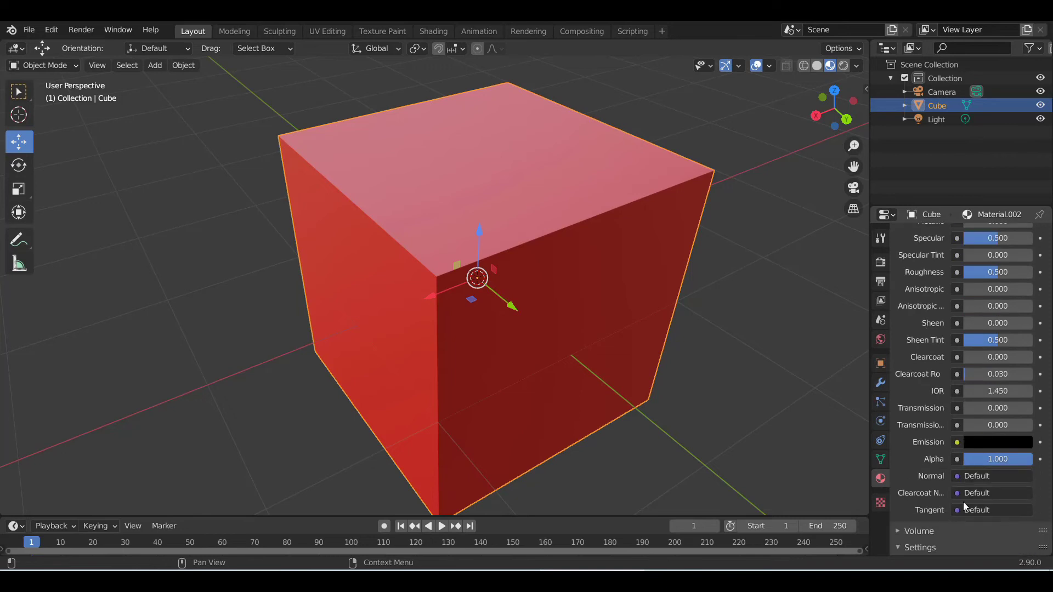
scroll(962, 499, "up", 6)
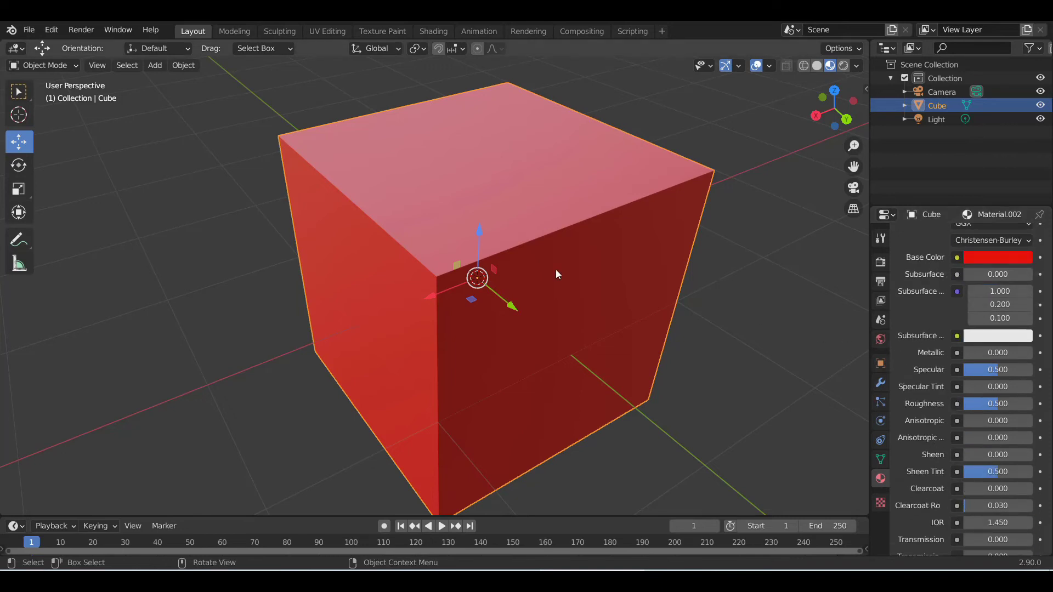
middle_click_drag(498, 283, 521, 306)
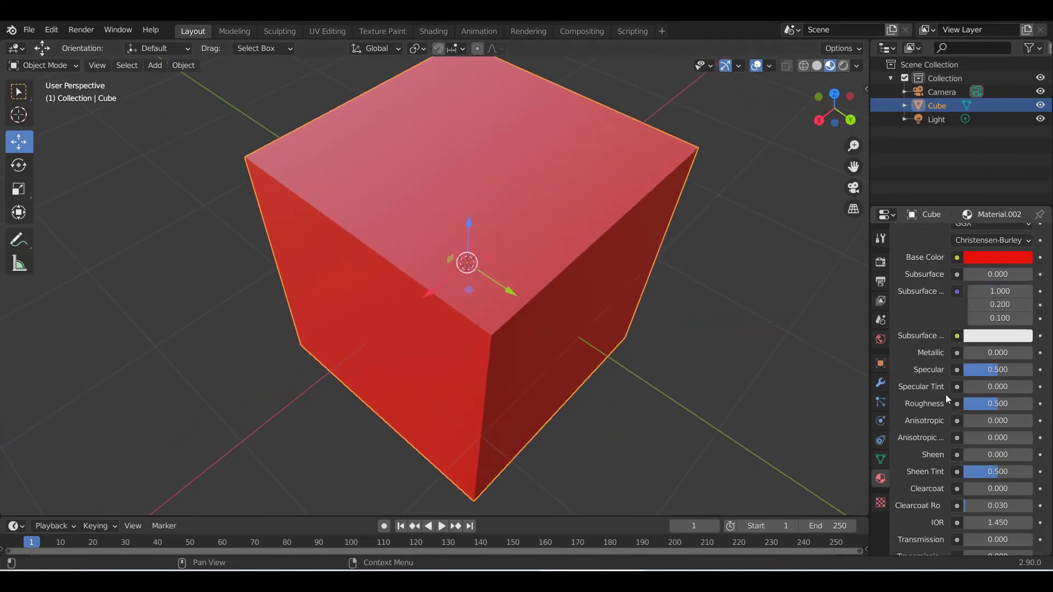
middle_click_drag(505, 330, 460, 300)
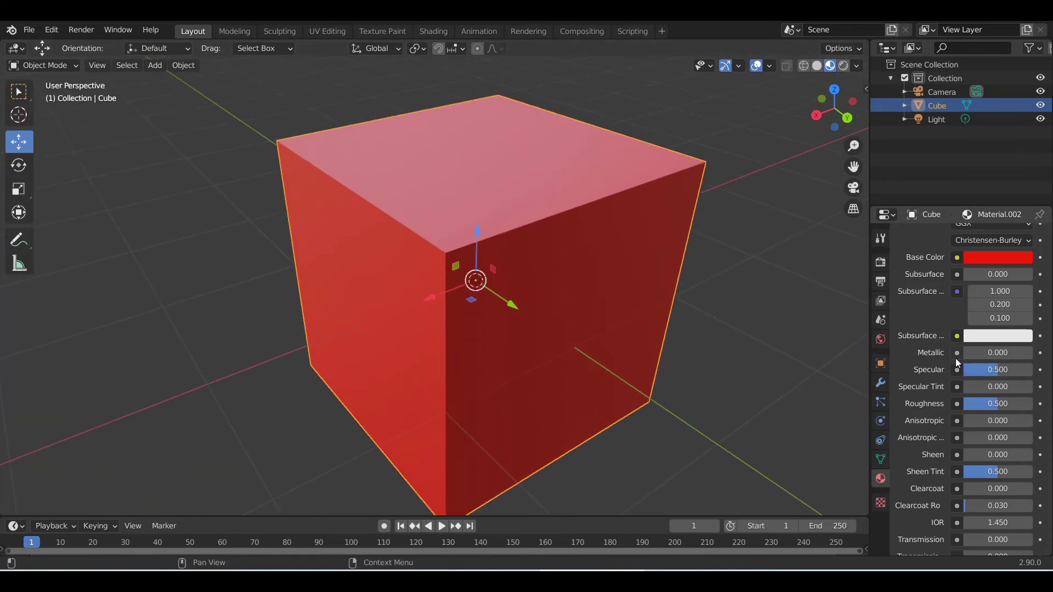
left_click_drag(971, 354, 1036, 354)
middle_click_drag(738, 302, 791, 131)
middle_click_drag(590, 328, 566, 310)
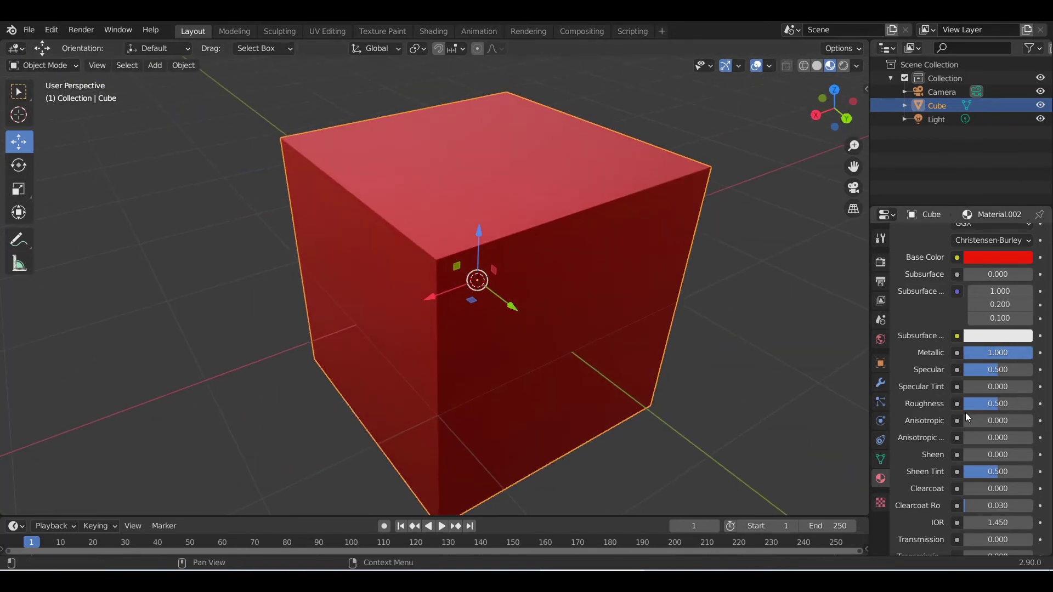
left_click_drag(997, 407, 961, 407)
scroll(566, 357, "down", 3)
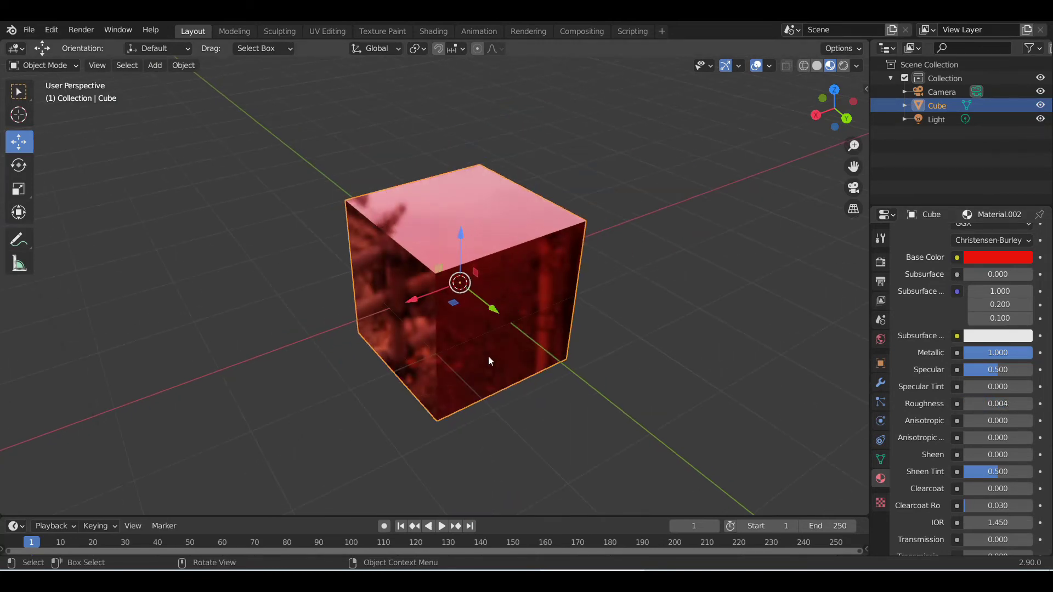
- Examine the environment reflections on the metallic red cube from several angles and distances
middle_click_drag(488, 357, 576, 387)
scroll(505, 351, "up", 3)
mouse_move(504, 350)
middle_mouse_down()
mouse_move(410, 310)
mouse_move(640, 372)
mouse_move(696, 403)
mouse_move(383, 296)
mouse_move(468, 315)
mouse_move(490, 355)
mouse_move(513, 344)
middle_mouse_up()
scroll(541, 356, "up", 2)
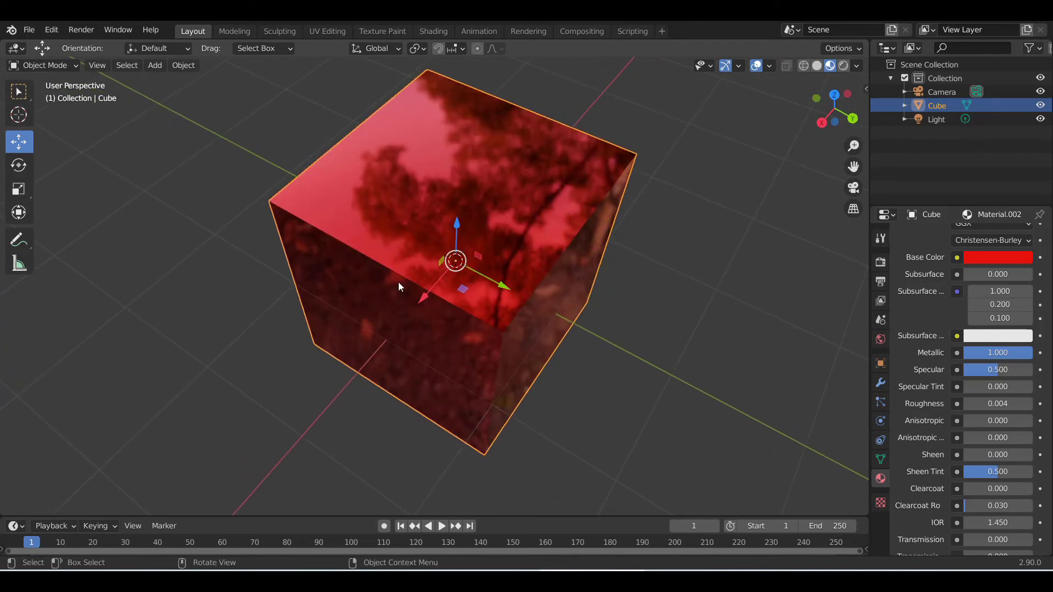
middle_click_drag(433, 229, 399, 212)
scroll(596, 248, "down", 2)
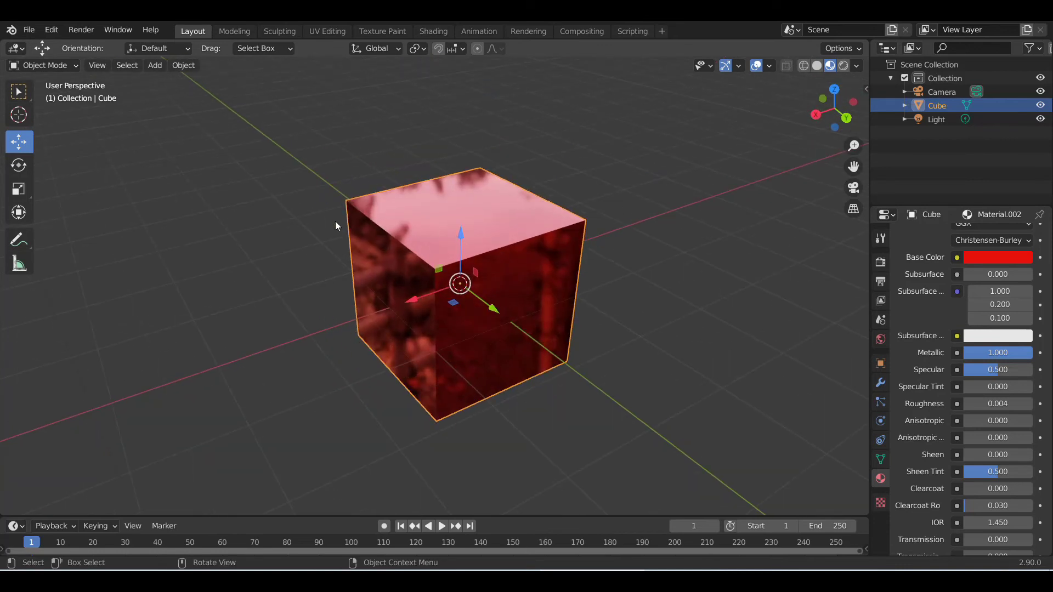
middle_click_drag(526, 265, 470, 245)
scroll(502, 279, "down", 2)
scroll(488, 296, "down", 3)
middle_click_drag(306, 350, 435, 336)
scroll(438, 317, "up", 7)
middle_click_drag(465, 283, 397, 206)
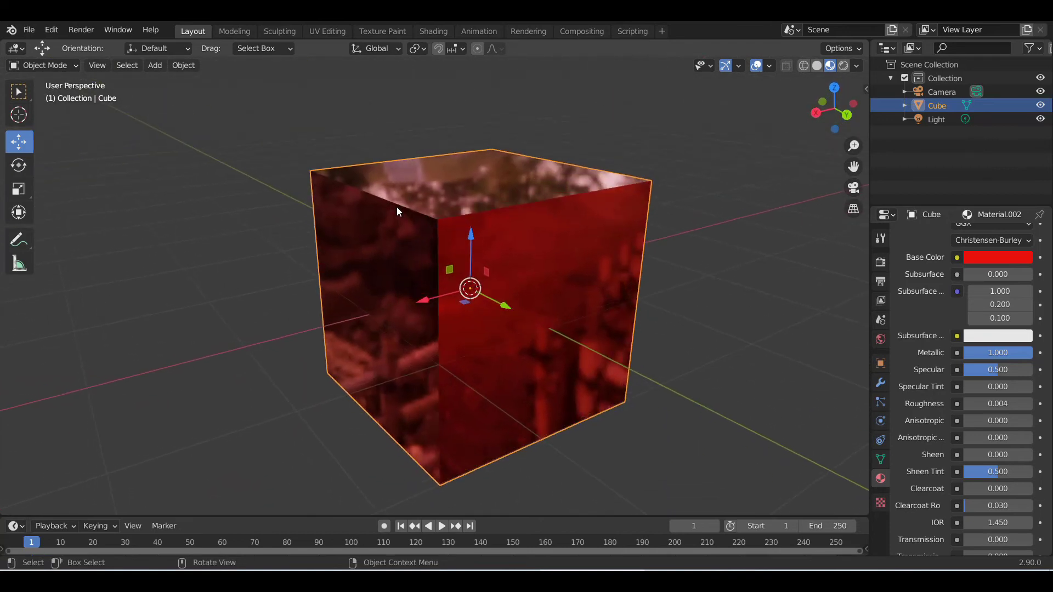
scroll(434, 238, "down", 2)
middle_click_drag(428, 282, 473, 287)
scroll(472, 287, "down", 4)
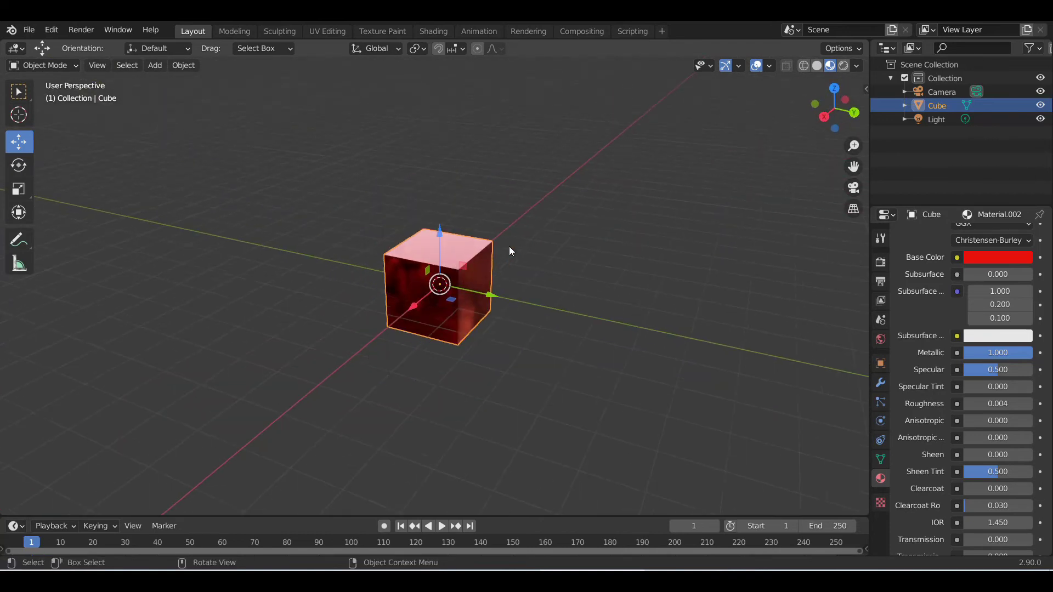
scroll(509, 251, "down", 3)
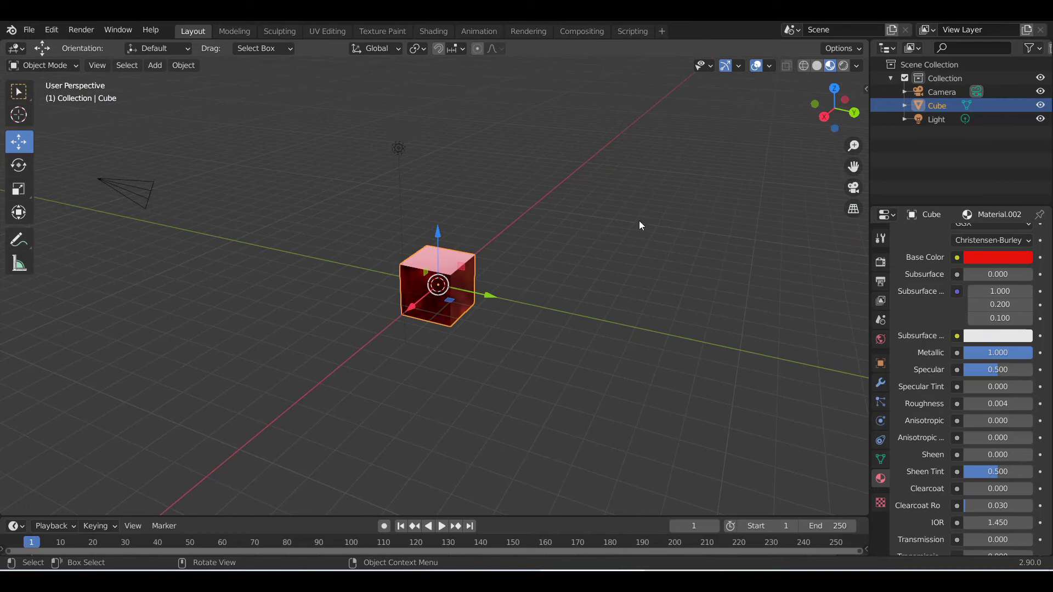
middle_click_drag(529, 281, 437, 311)
scroll(436, 307, "up", 3)
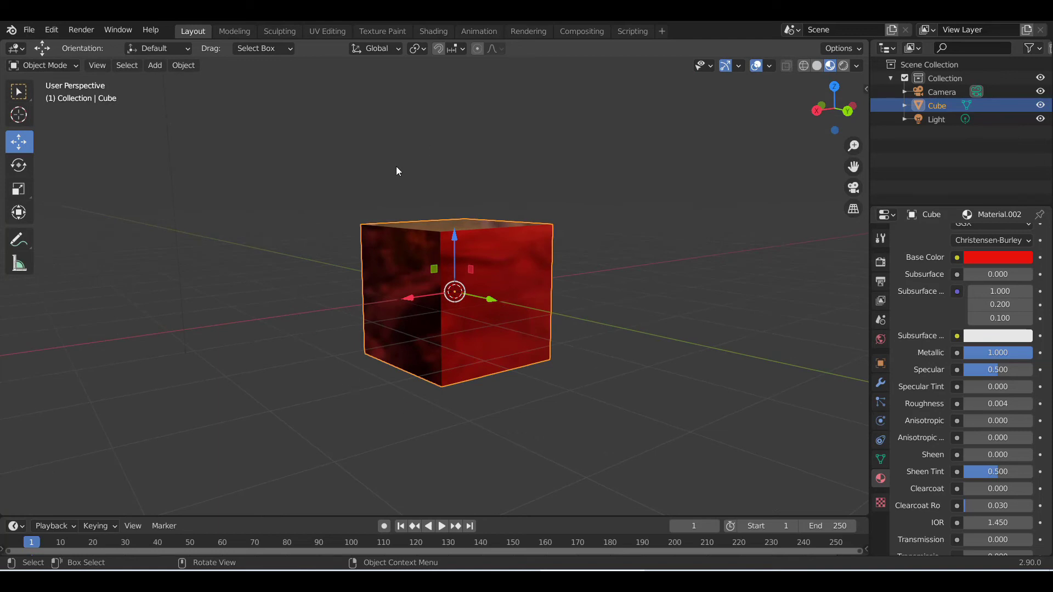
middle_click_drag(446, 301, 419, 225)
scroll(508, 285, "up", 3)
middle_click_drag(508, 285, 472, 300)
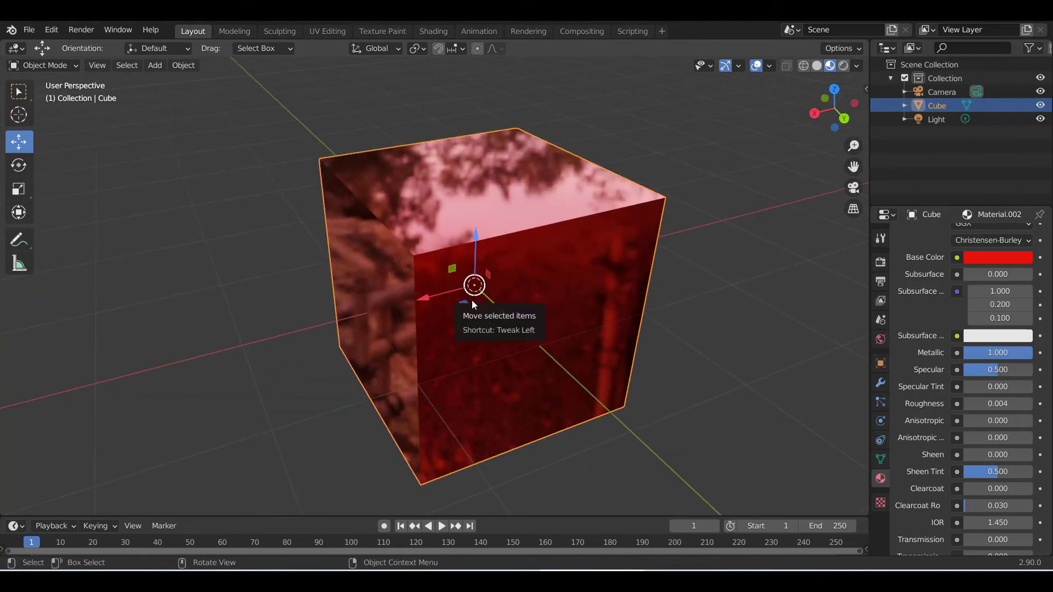
scroll(472, 300, "down", 3)
mouse_move(491, 314)
middle_mouse_down()
mouse_move(501, 364)
mouse_move(532, 338)
mouse_move(496, 315)
middle_mouse_up()
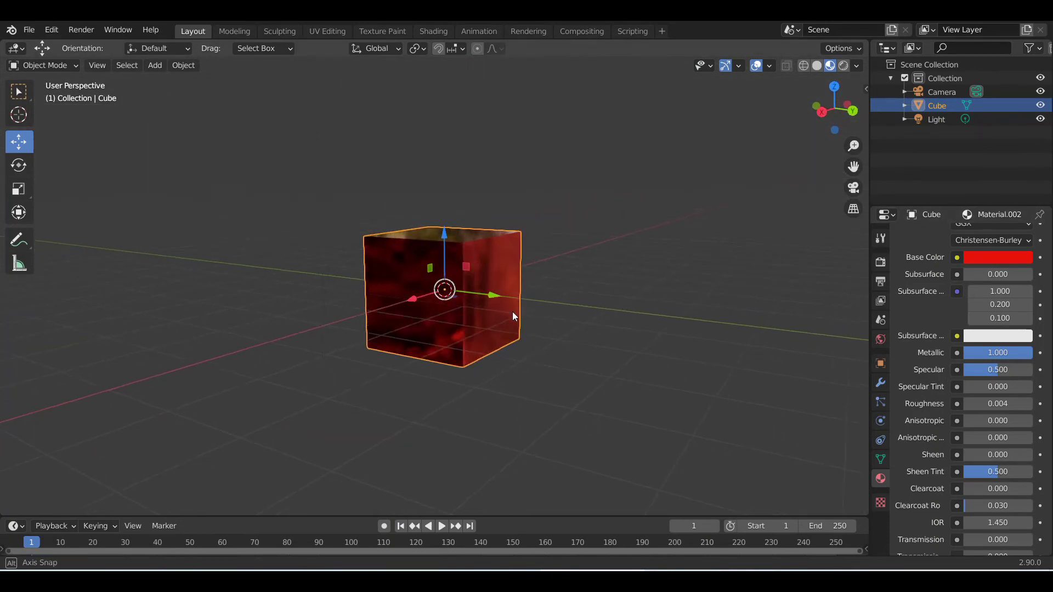
middle_click_drag(512, 311, 516, 335)
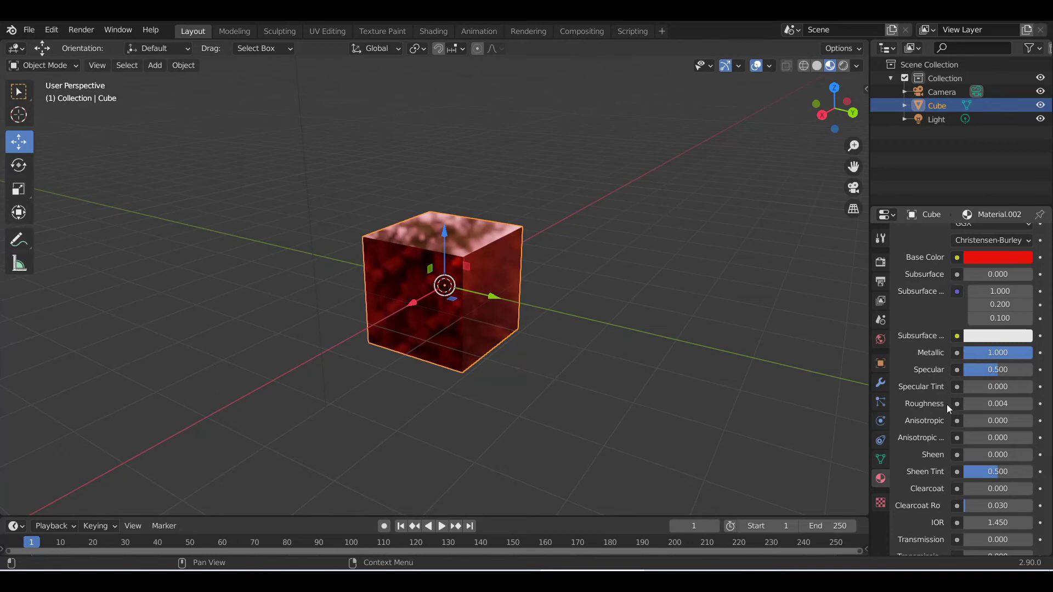
- Set the red material's Roughness to 0.000 and look closer at the cube
mouse_move(971, 409)
left_mouse_down()
mouse_move(992, 410)
mouse_move(954, 412)
left_mouse_up()
scroll(680, 338, "up", 2)
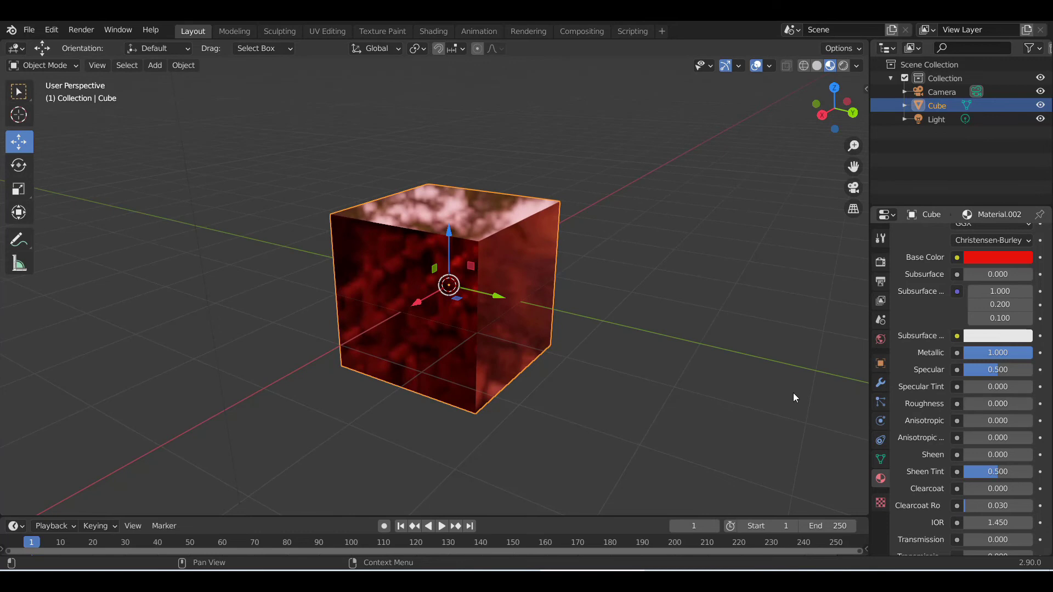
scroll(593, 323, "up", 2)
scroll(489, 330, "down", 2)
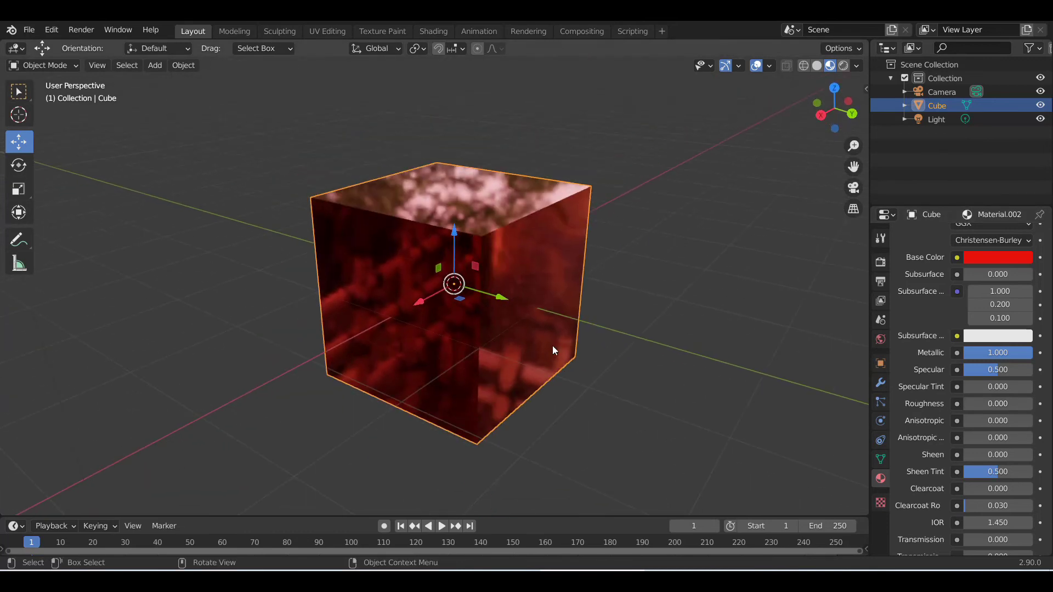
- Set the red material's Metallic to 0.638 and check the cube's shading
mouse_move(985, 353)
left_mouse_down()
mouse_move(935, 353)
mouse_move(987, 353)
left_mouse_up()
middle_click_drag(566, 239, 492, 248)
scroll(499, 273, "up", 2)
scroll(555, 265, "down", 4)
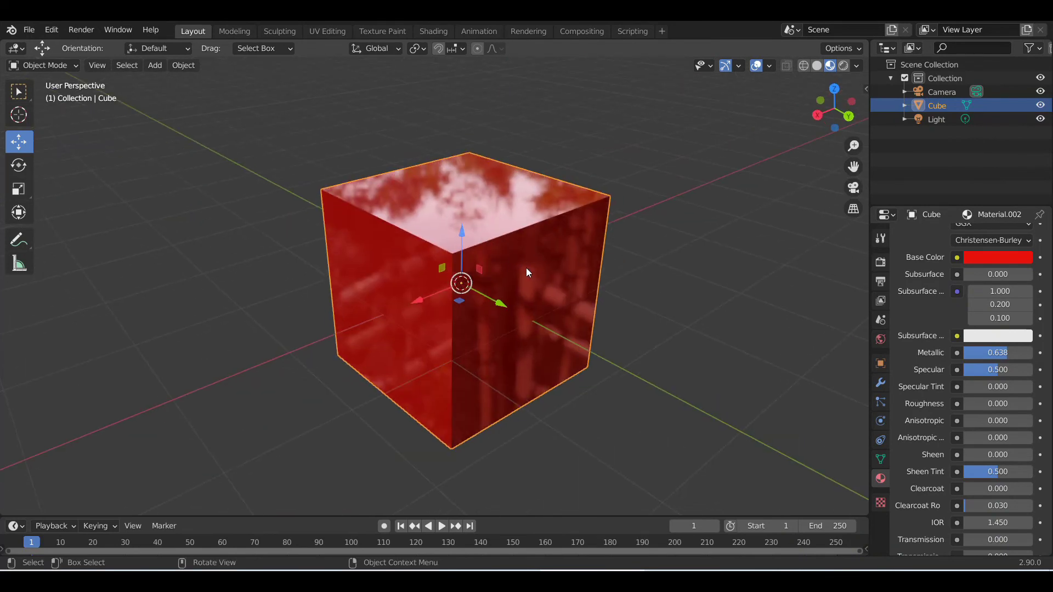
- Set the red material's Metallic to 0.000 and its Roughness to 0.260
left_click_drag(984, 352, 963, 352)
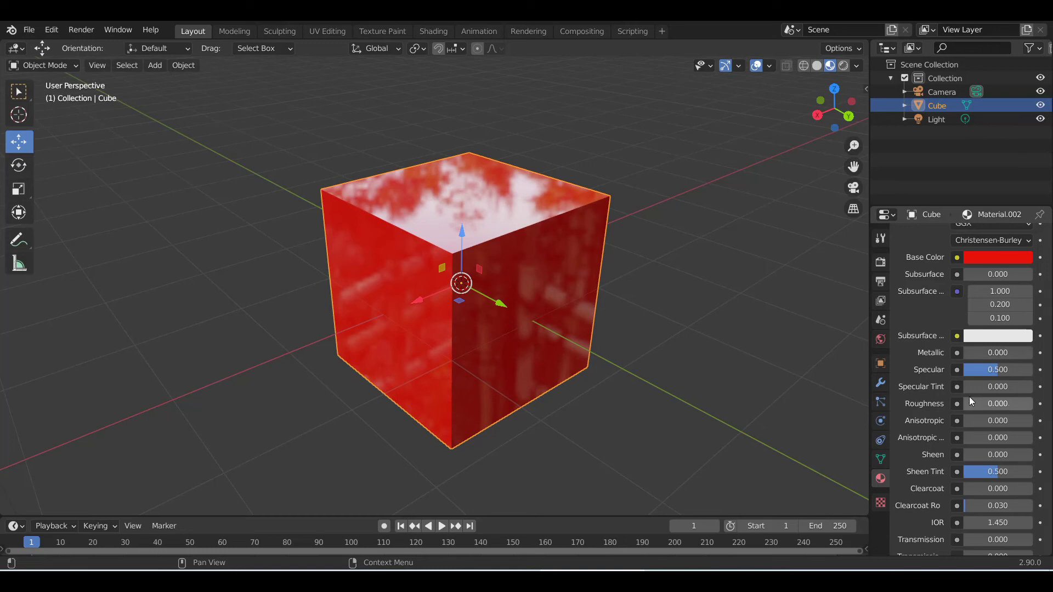
left_click_drag(968, 407, 982, 407)
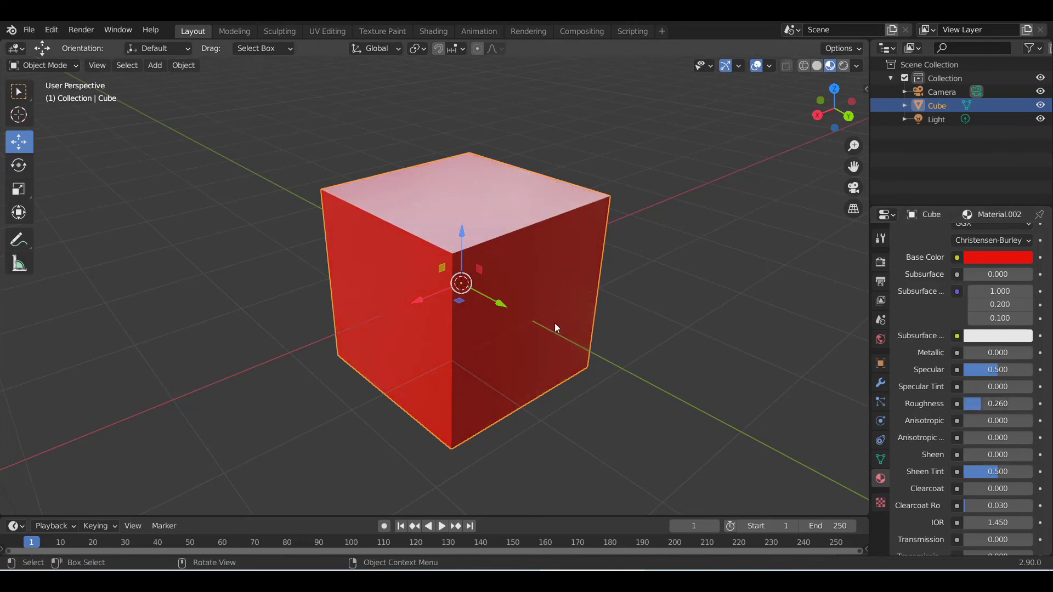
middle_click_drag(555, 323, 580, 363)
scroll(488, 335, "up", 4)
scroll(498, 342, "down", 3)
middle_click_drag(501, 345, 476, 317)
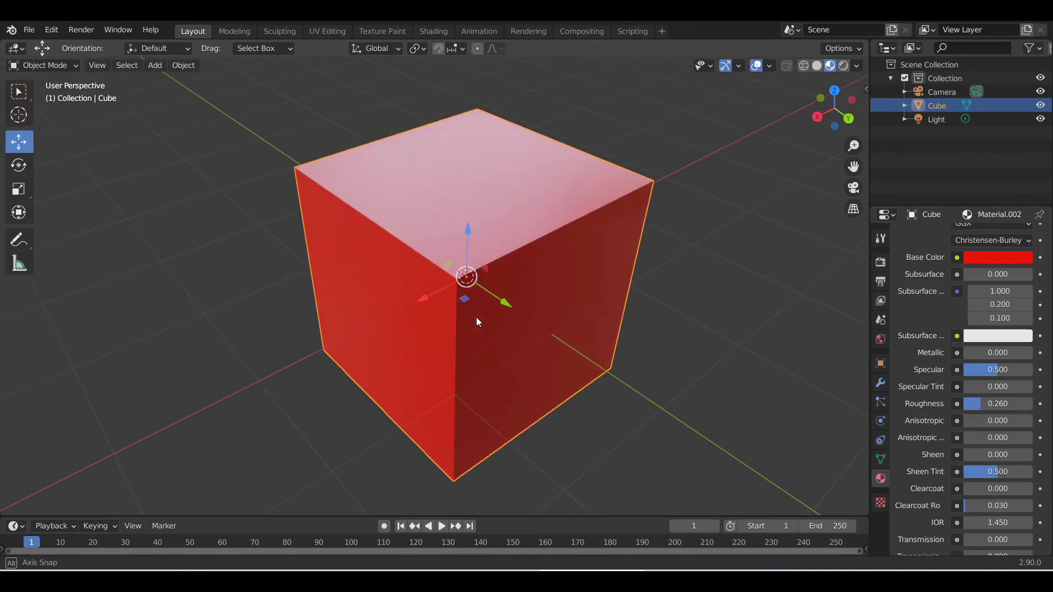
- Set the red material's Roughness to 0.000 and view the non-metallic cube from other angles
left_click_drag(982, 403, 964, 404)
middle_click_drag(555, 333, 812, 351)
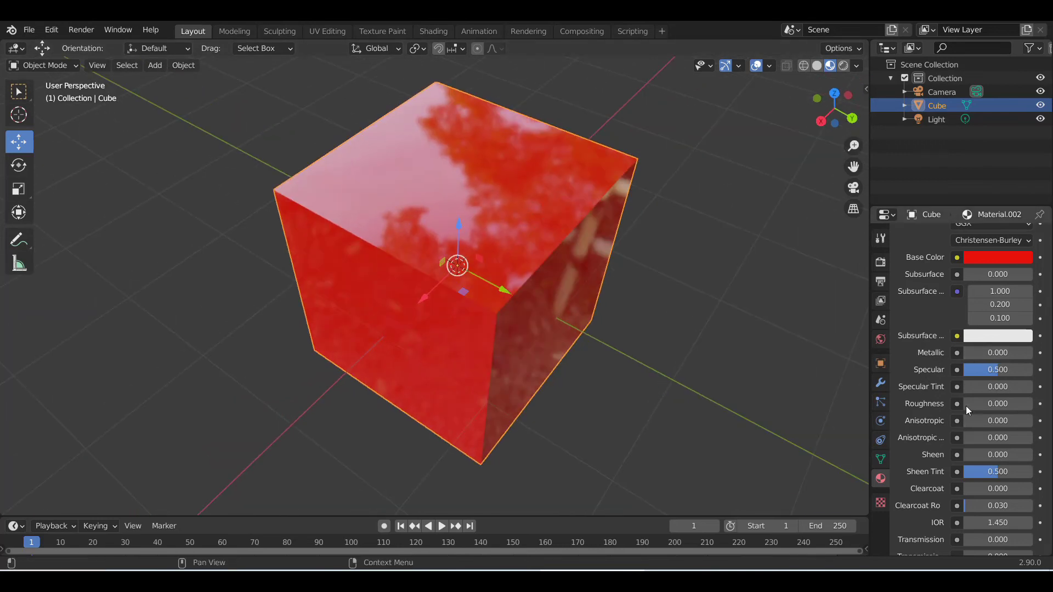
middle_click_drag(722, 379, 540, 291)
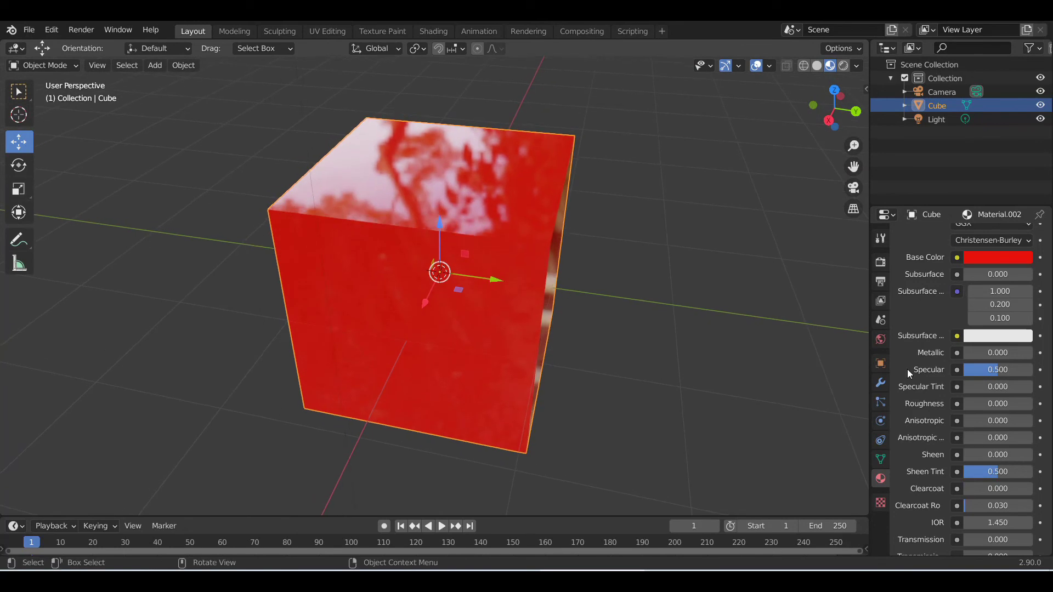
- Switch the cube's material to the existing blue Material.003
scroll(978, 274, "up", 2)
scroll(896, 292, "up", 6)
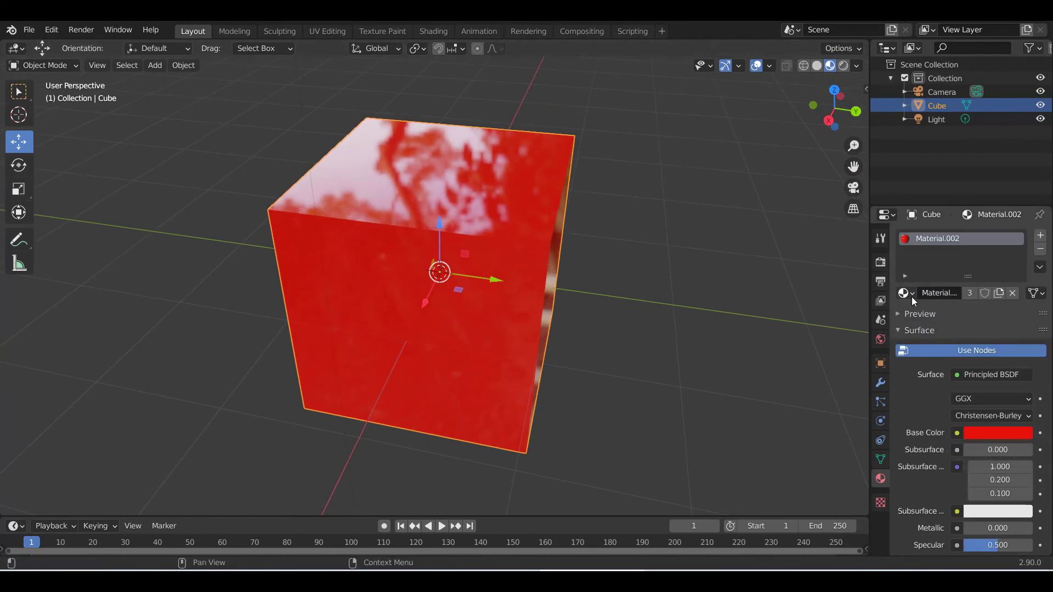
left_click(912, 297)
left_click(795, 353)
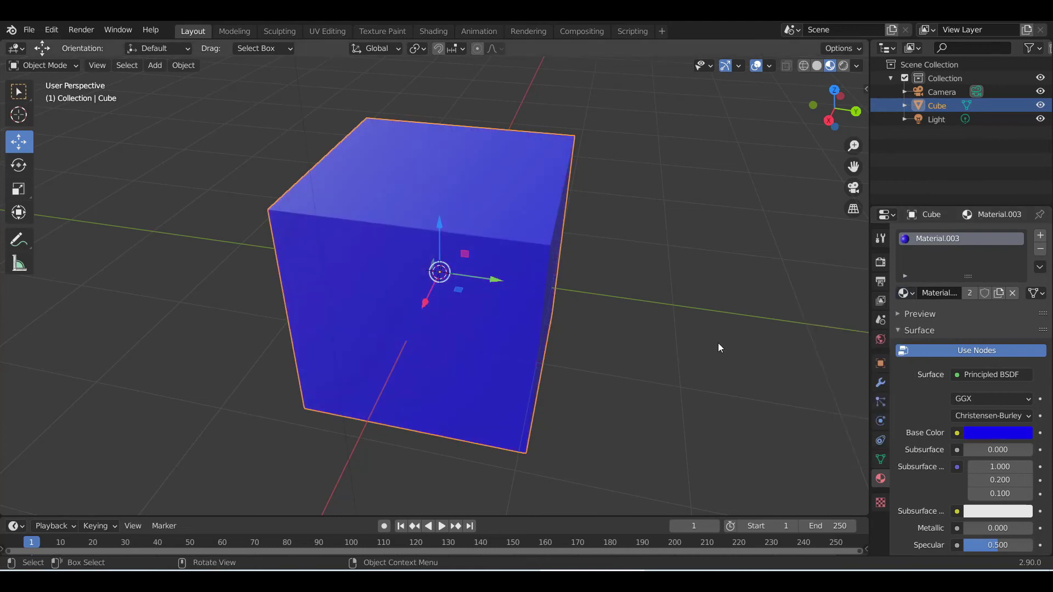
- Set the blue material's Roughness to 0.000, briefly trying a higher value in between
scroll(955, 433, "down", 7)
left_click_drag(984, 424, 950, 424)
middle_click_drag(557, 322, 537, 307)
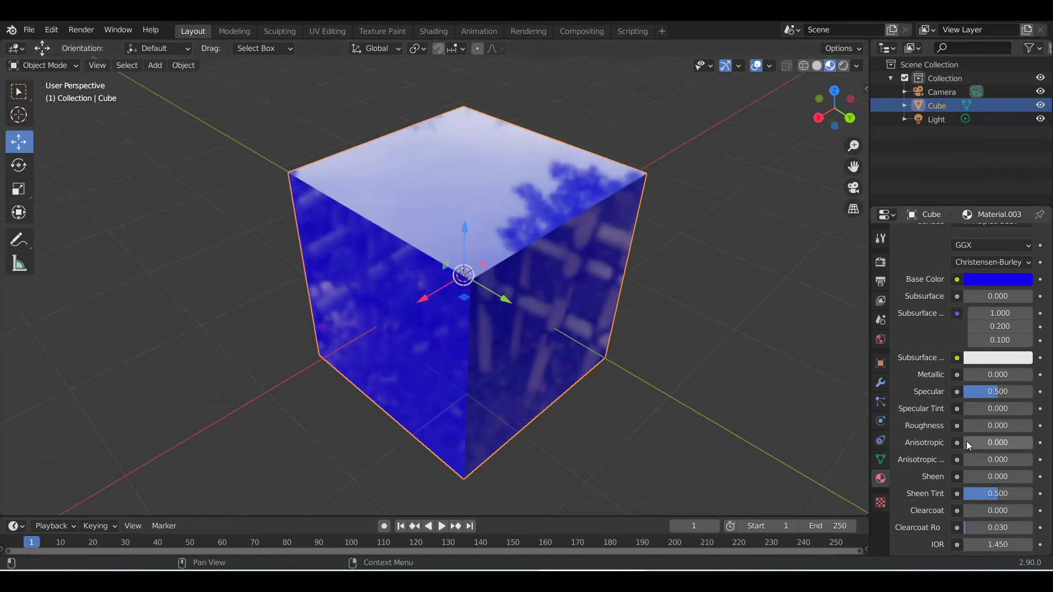
left_click_drag(968, 426, 972, 426)
middle_click_drag(784, 361, 735, 351)
left_click_drag(978, 426, 957, 425)
- Set the blue material's Metallic to 0.512, and try Specular at 1.000 before setting it to 0.5
mouse_move(975, 375)
left_mouse_down()
mouse_move(999, 375)
mouse_move(987, 392)
mouse_move(1033, 392)
left_mouse_up()
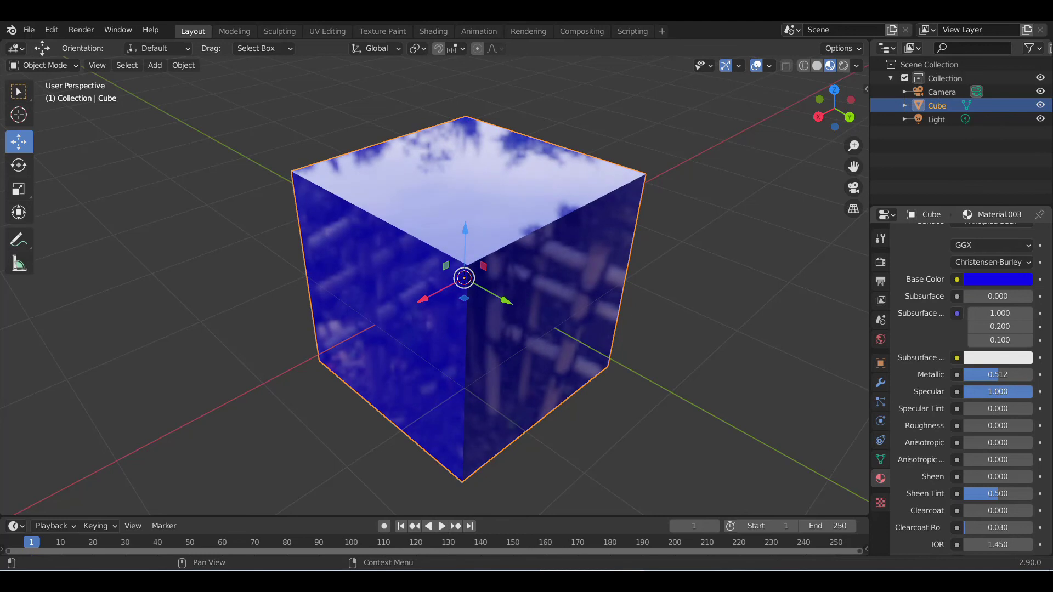
middle_click_drag(535, 327, 496, 257)
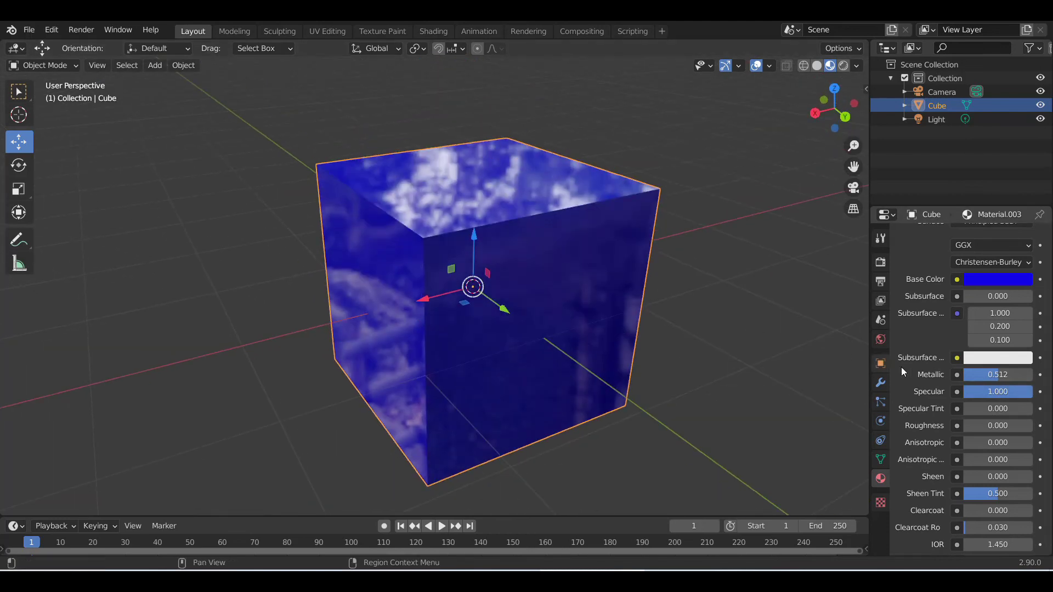
left_click(994, 394)
type(".5")
key("Return")
- Set the blue material's Transmission to 1.000
scroll(965, 449, "down", 5)
scroll(956, 442, "down", 2)
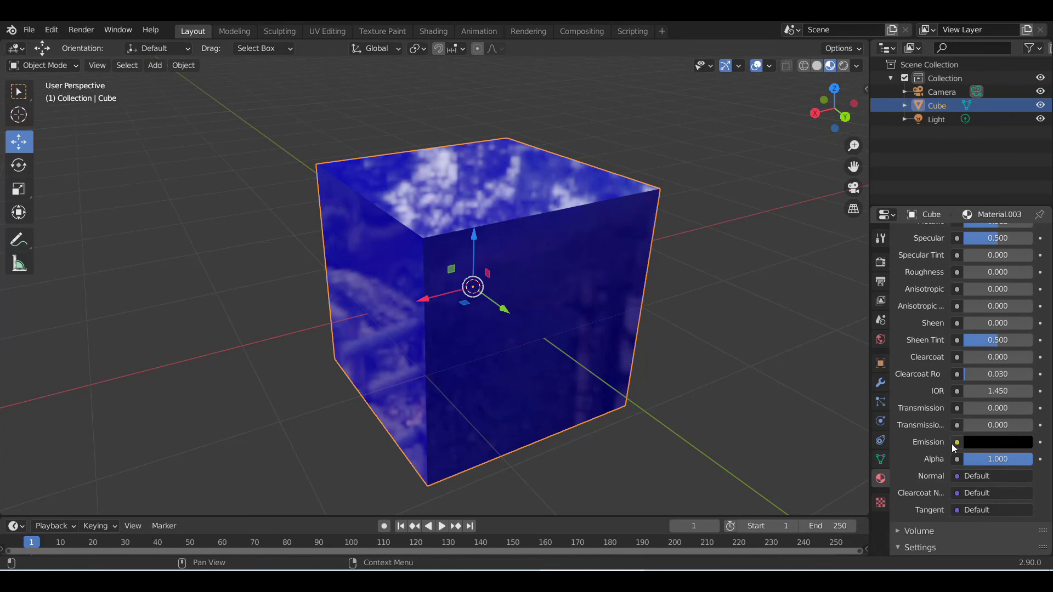
left_click_drag(972, 411, 1031, 411)
- Examine how the fully transmissive blue cube looks from all sides and at different distances
middle_click_drag(554, 312, 484, 320)
scroll(548, 349, "down", 4)
scroll(435, 317, "up", 4)
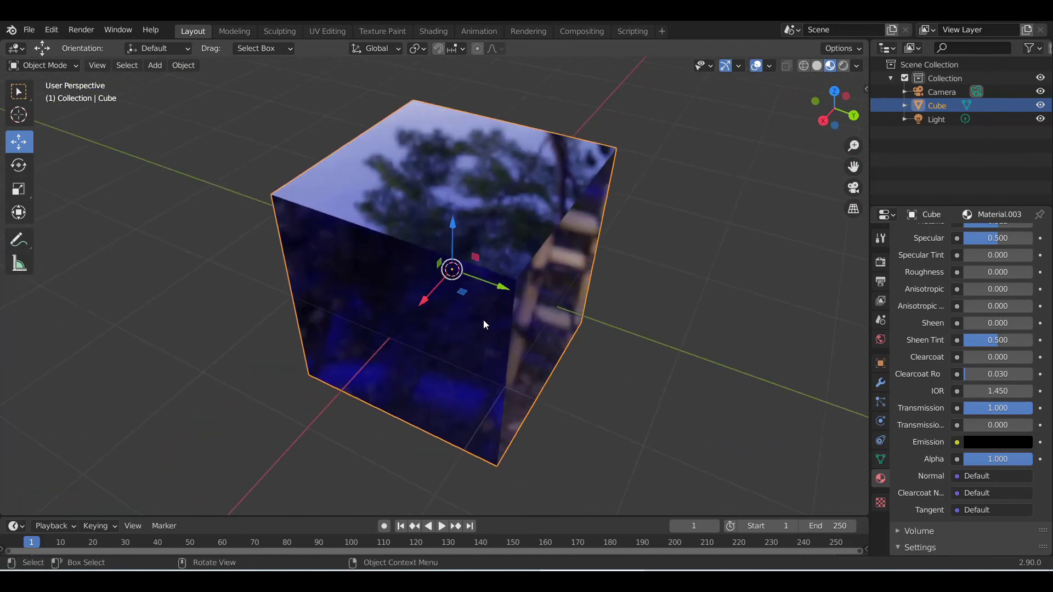
middle_click_drag(462, 247, 469, 301)
scroll(469, 302, "up", 5)
scroll(469, 301, "down", 5)
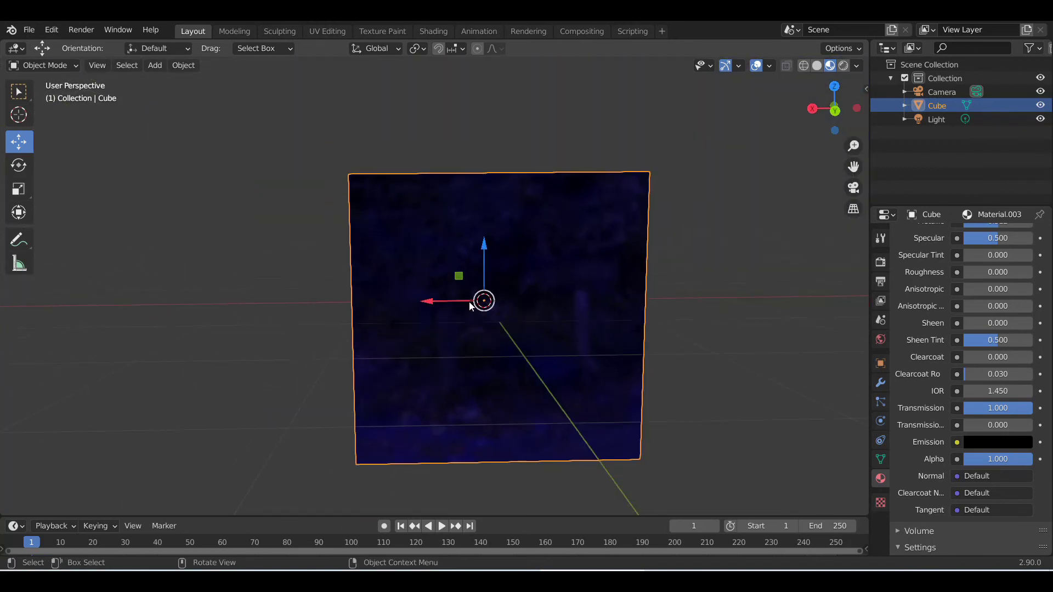
middle_click_drag(510, 330, 384, 214)
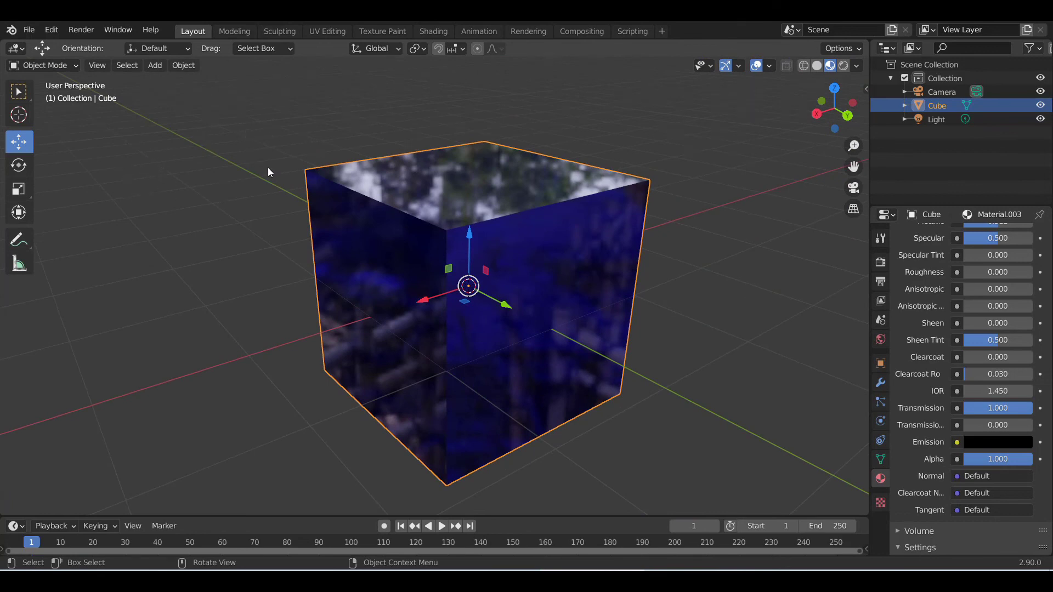
middle_click_drag(436, 311, 315, 227)
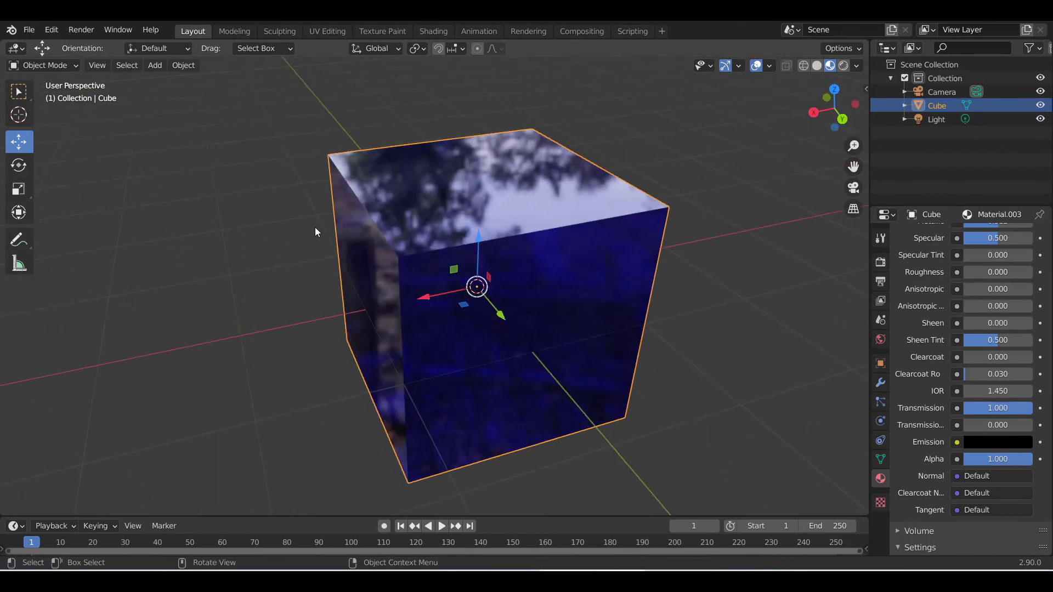
middle_click_drag(415, 283, 391, 270)
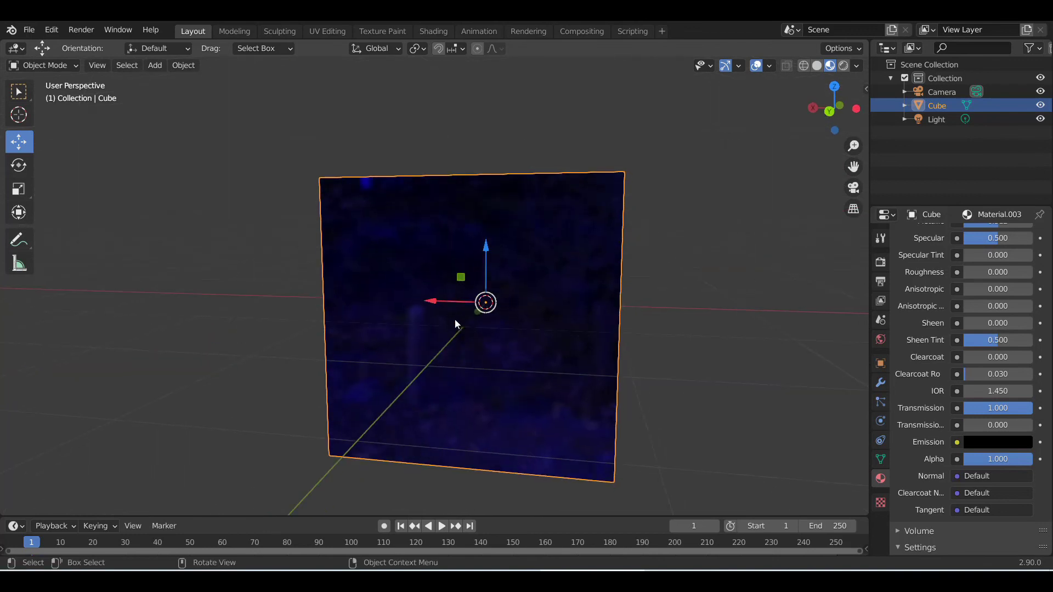
middle_click_drag(469, 320, 285, 310)
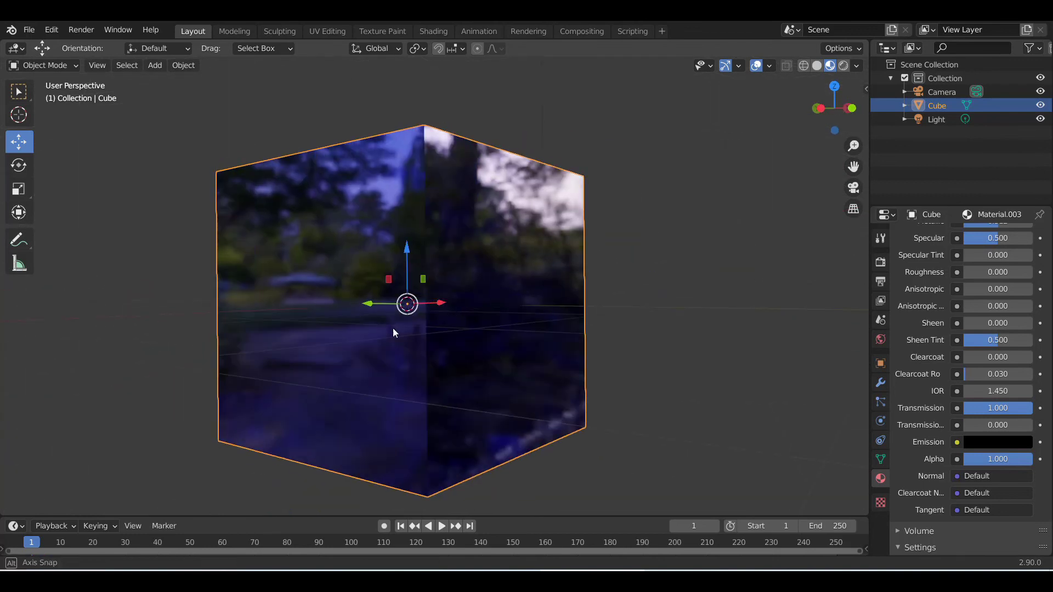
middle_click_drag(393, 329, 587, 329)
middle_click_drag(462, 283, 573, 384)
scroll(512, 340, "down", 3)
middle_click_drag(512, 340, 492, 319)
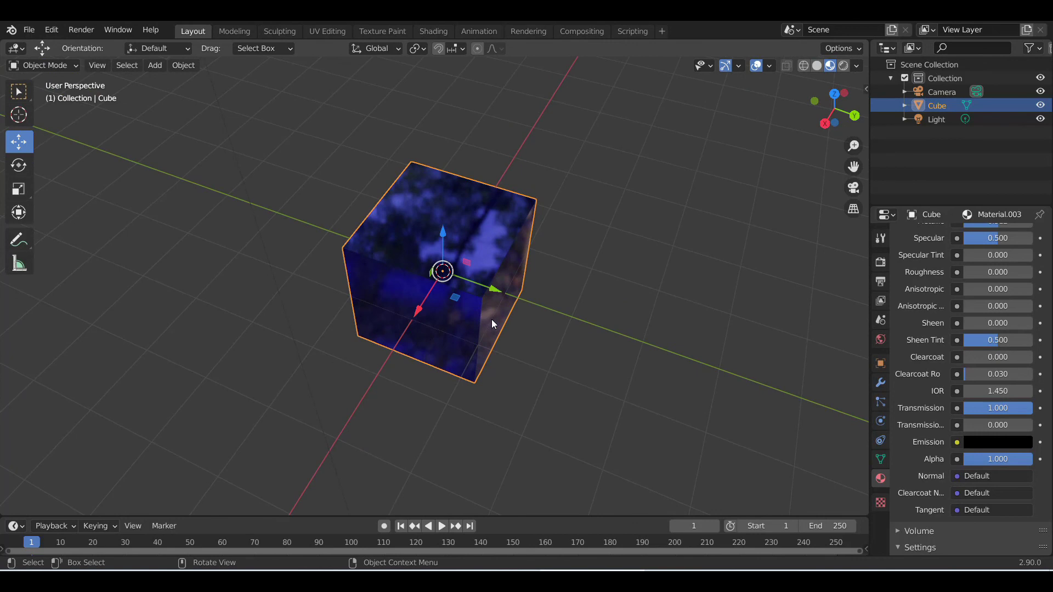
middle_click_drag(491, 319, 520, 324)
scroll(462, 312, "up", 4)
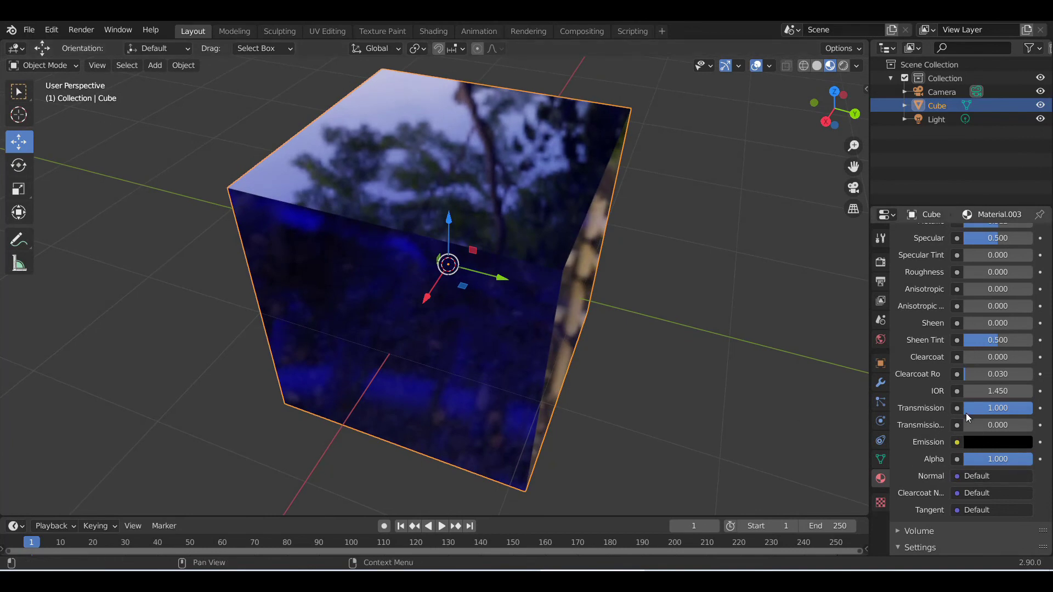
- Set the blue material's Transmission to 0.000, Anisotropic and Anisotropic Rotation to 1.000, and Sheen Tint to 0.579
left_click_drag(999, 410, 962, 425)
scroll(969, 396, "up", 3)
left_click_drag(981, 371, 1033, 372)
left_click_drag(963, 355, 1032, 362)
mouse_move(967, 389)
left_mouse_down()
mouse_move(1034, 390)
mouse_move(965, 389)
mouse_move(964, 406)
mouse_move(1025, 406)
mouse_move(993, 405)
mouse_move(1003, 406)
left_mouse_up()
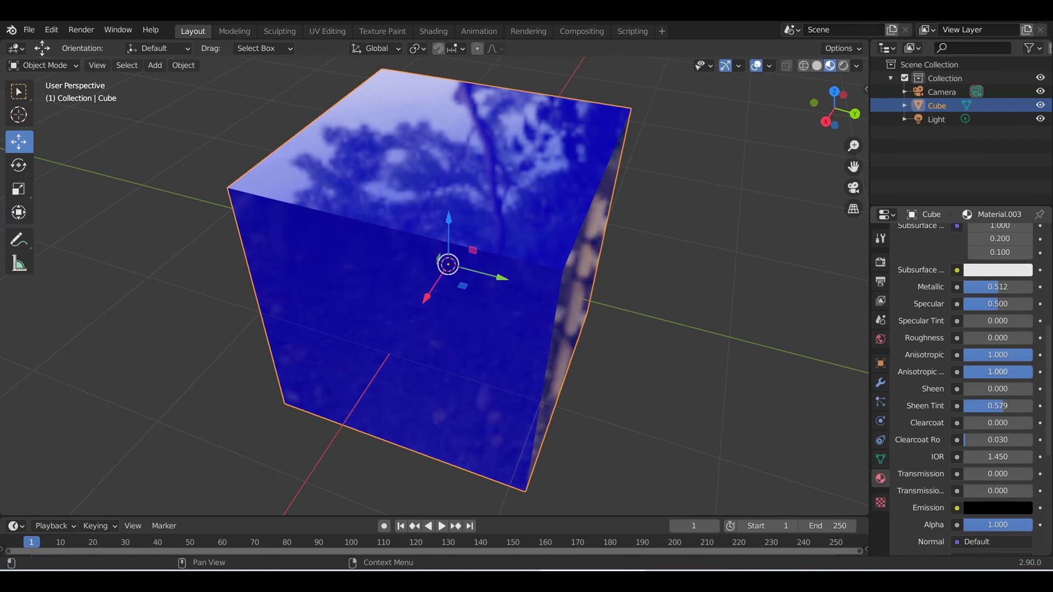
- Set the blue material's Anisotropic and Anisotropic Rotation to 0.000 and view the cube from another angle
left_click_drag(981, 371, 965, 372)
left_click_drag(1024, 355, 965, 355)
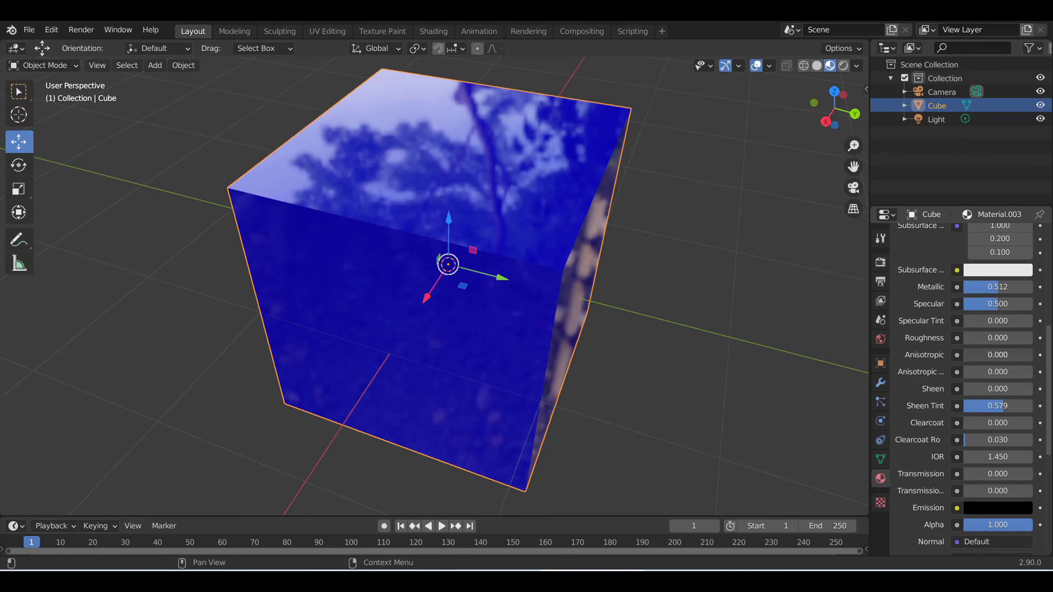
scroll(468, 420, "down", 3)
mouse_move(468, 420)
middle_mouse_down()
mouse_move(422, 402)
mouse_move(466, 413)
middle_mouse_up()
scroll(469, 413, "up", 2)
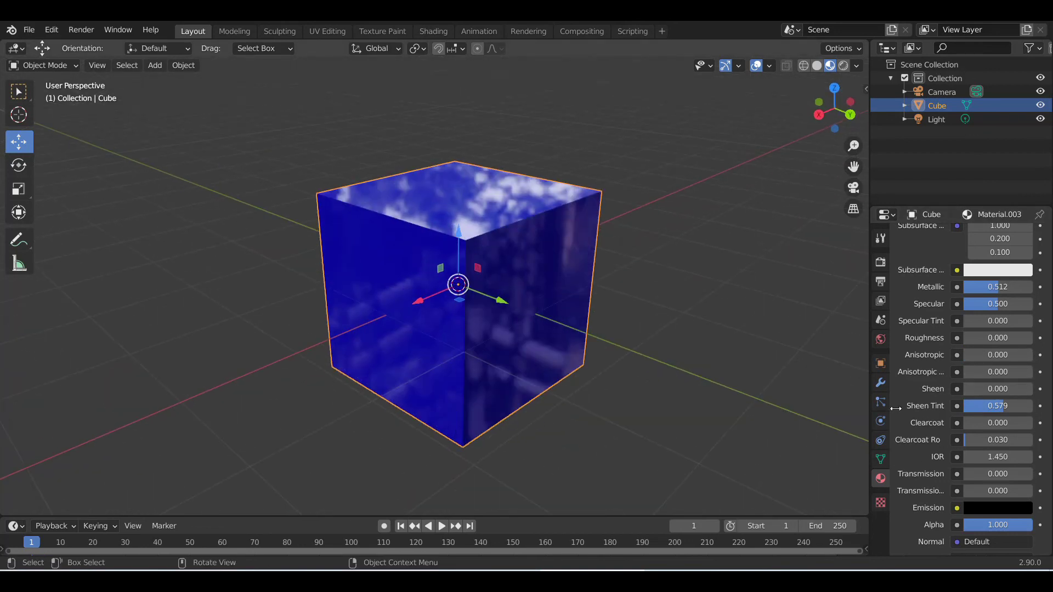